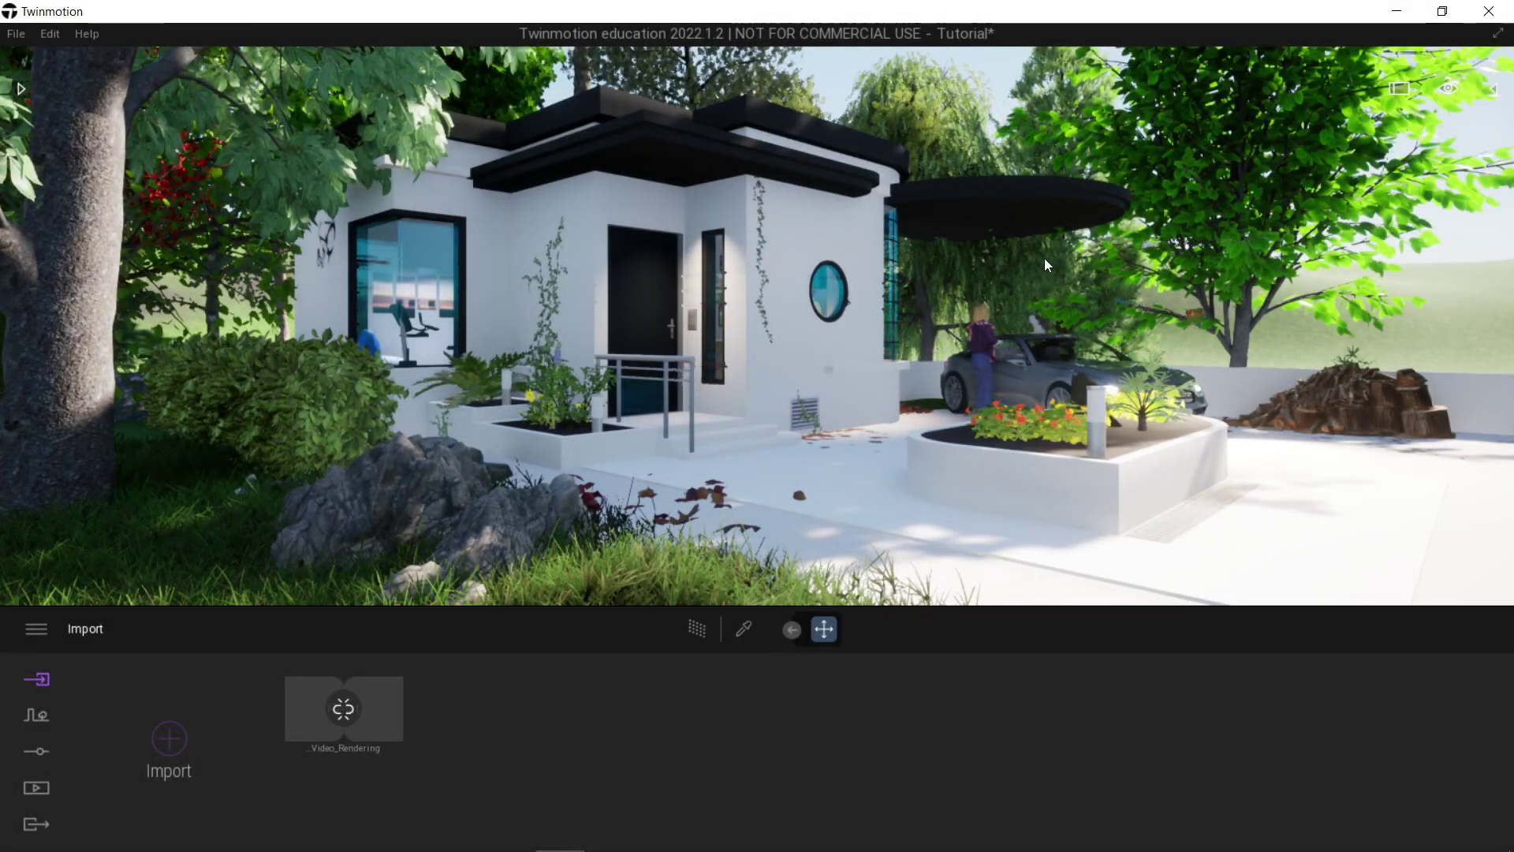
Step: Reframe the house front-on from closer in and bring up the Media options
key("Left")
left_click_drag(1044, 258, 1008, 302)
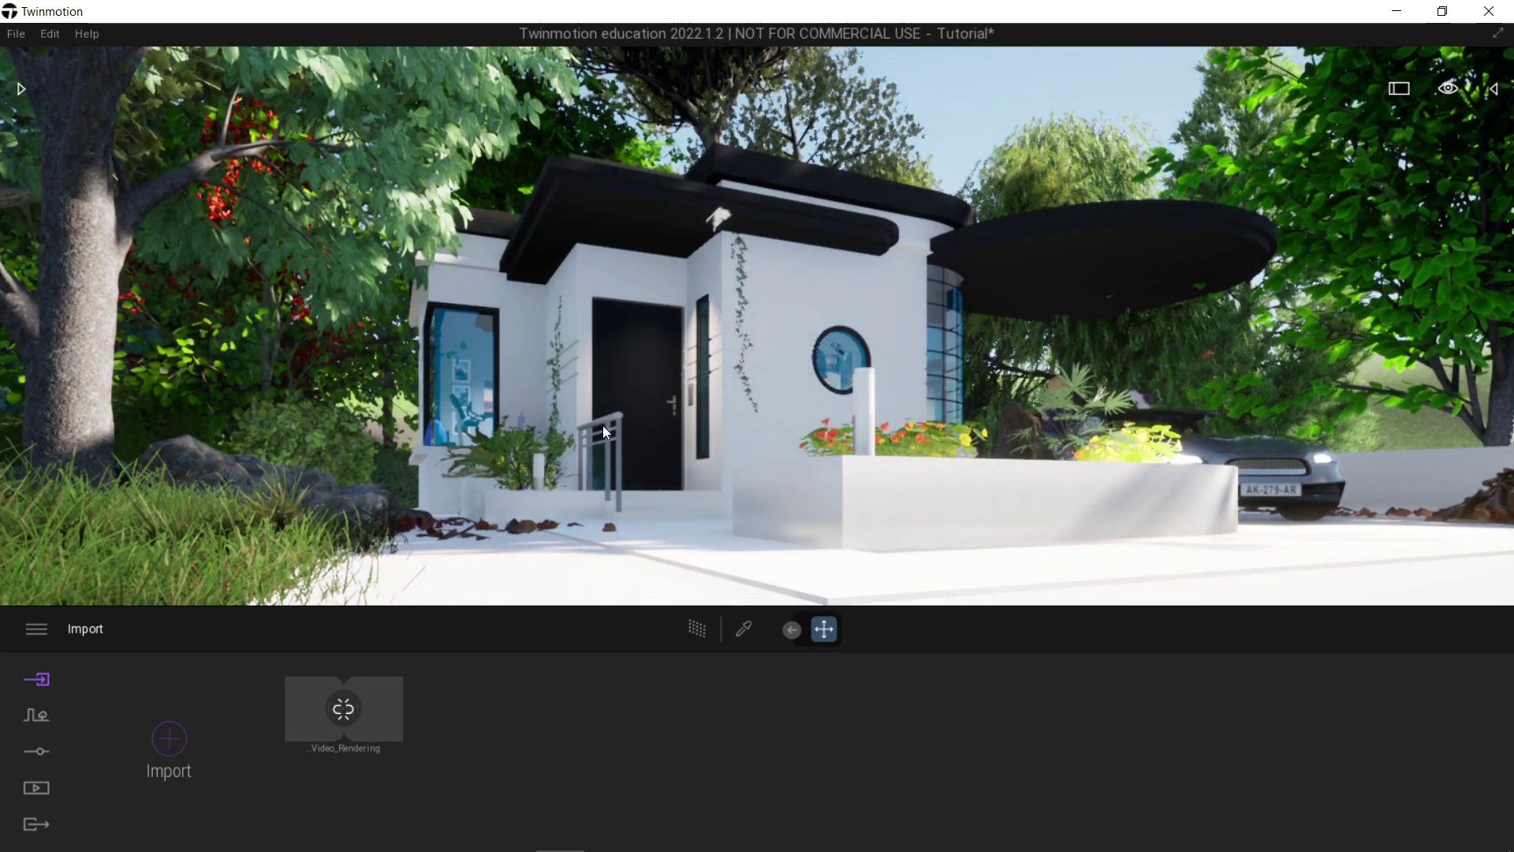
left_click(35, 787)
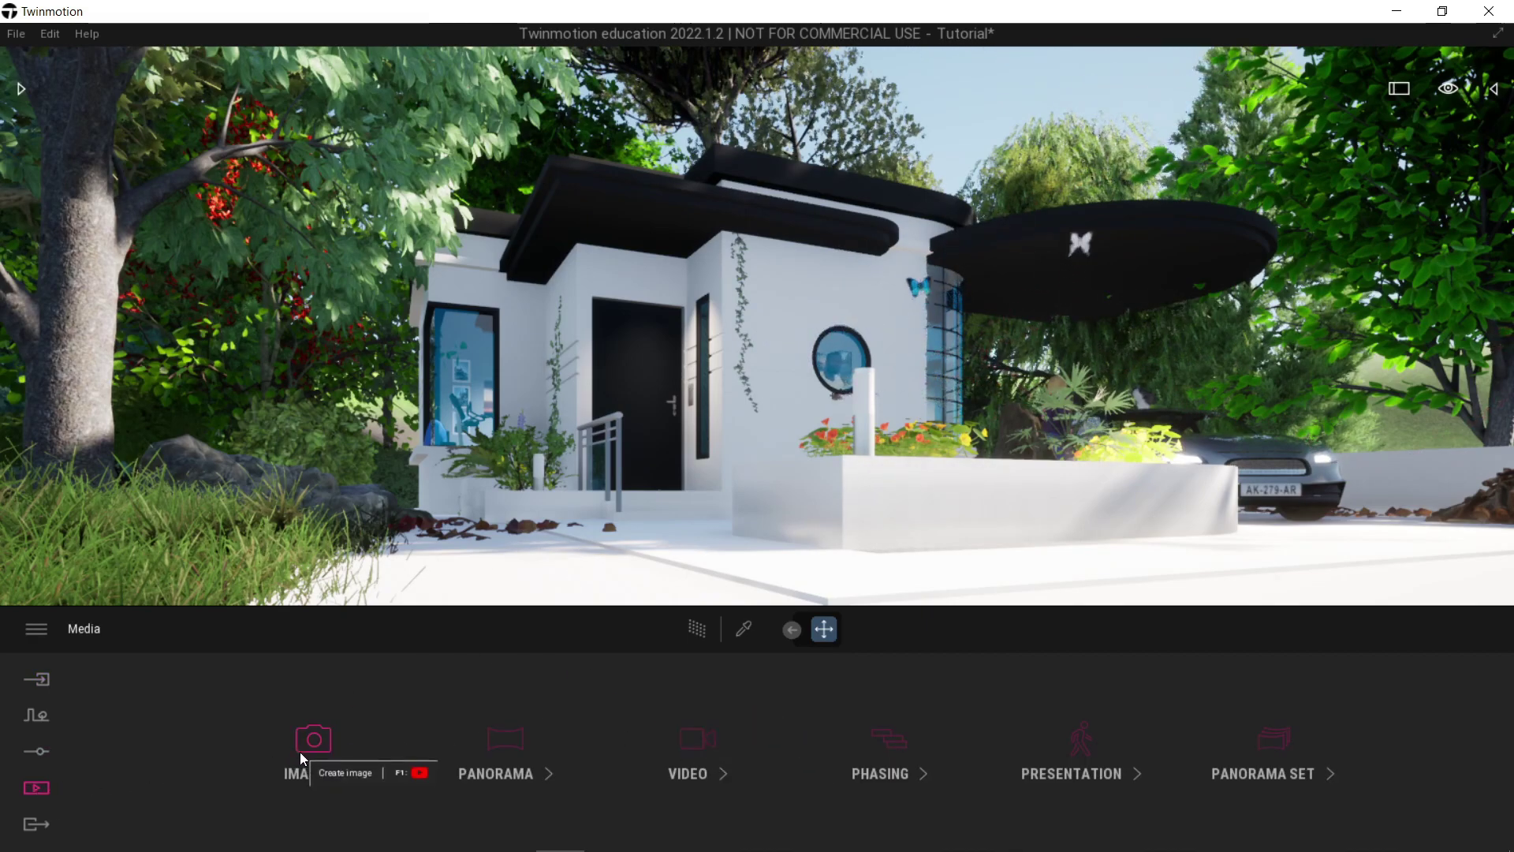
Step: Create Video6 with a first keyframe of the current house view
left_click(700, 754)
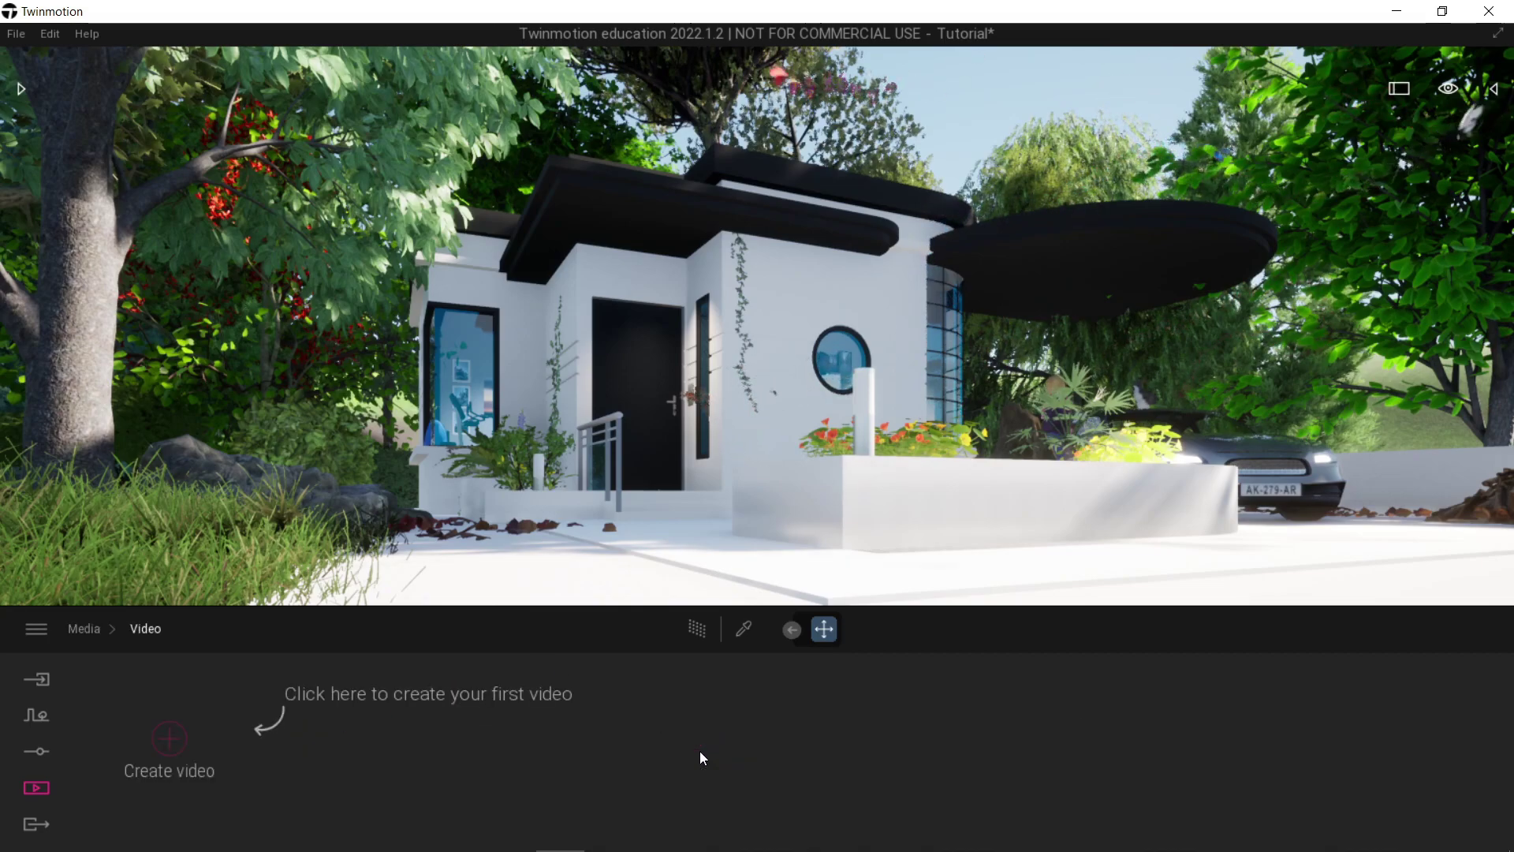
left_click(167, 743)
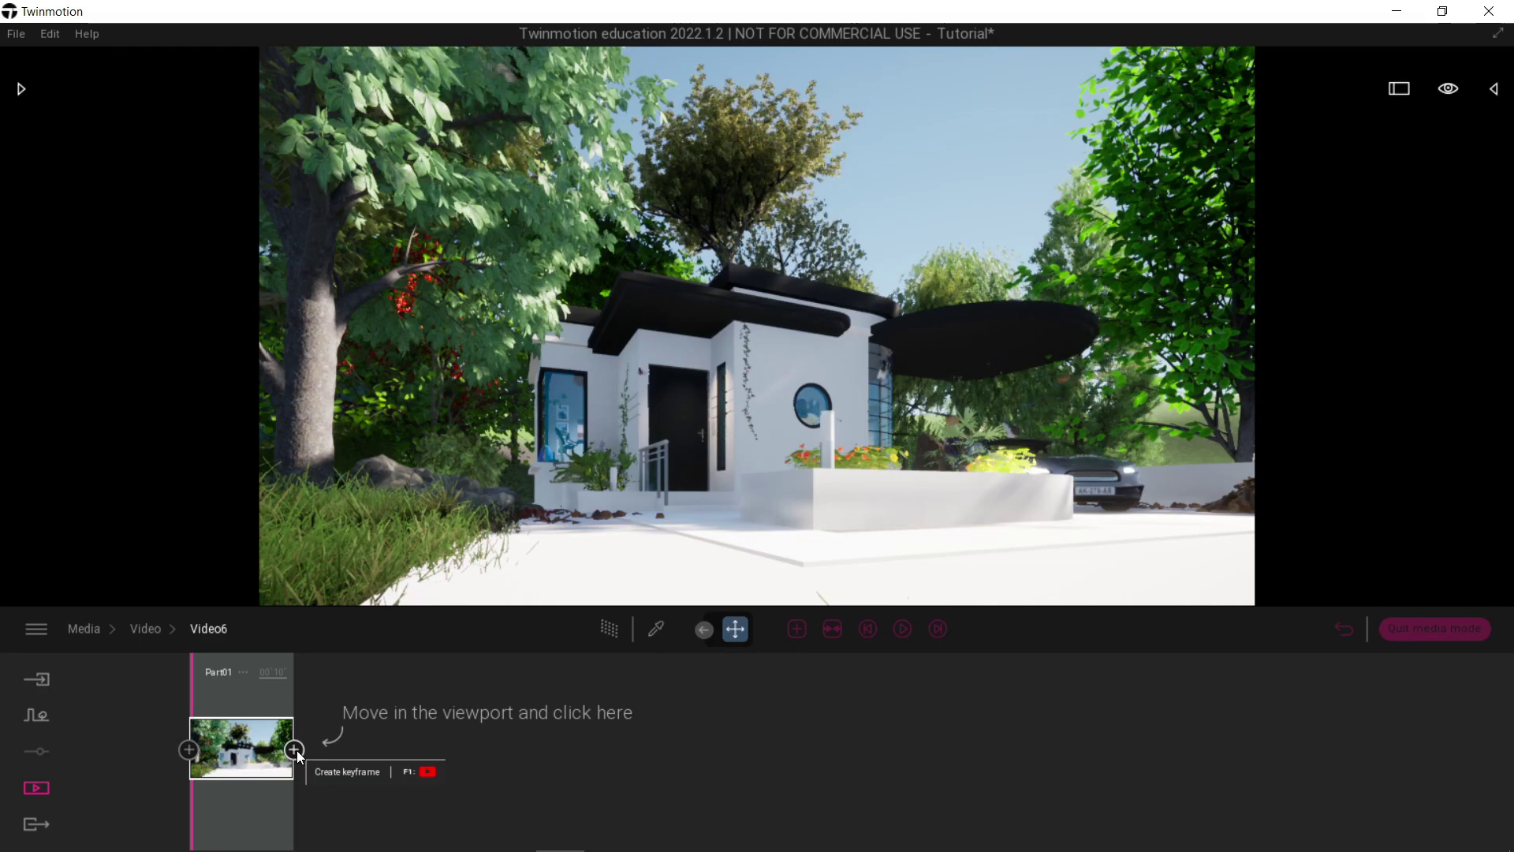
Step: Fly to a low view beside the car and log pile, add it as a keyframe, and preview
scroll(804, 363, "up", 5)
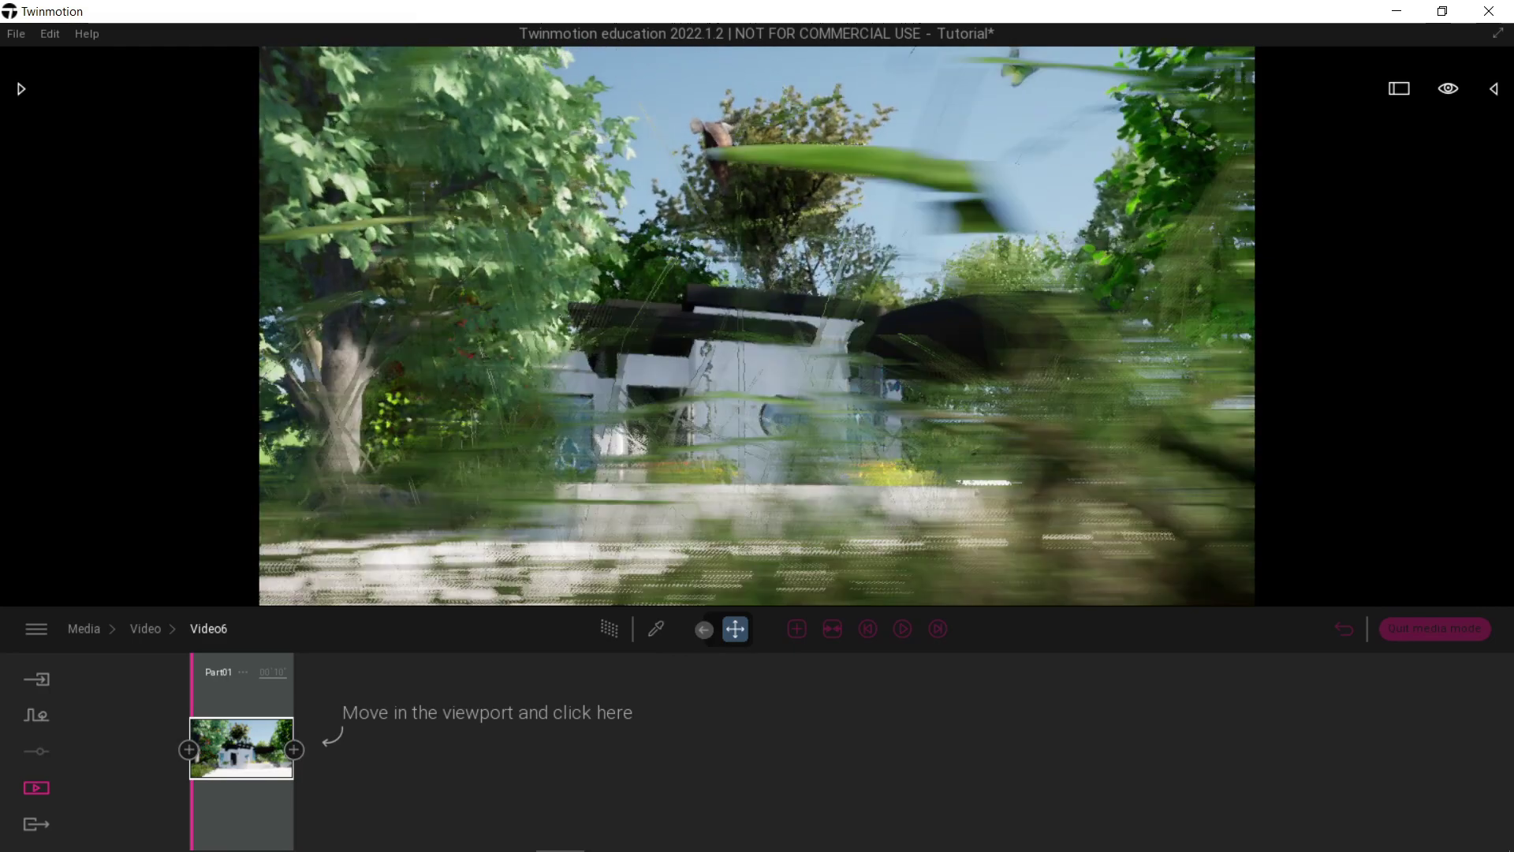
scroll(757, 325, "up", 5)
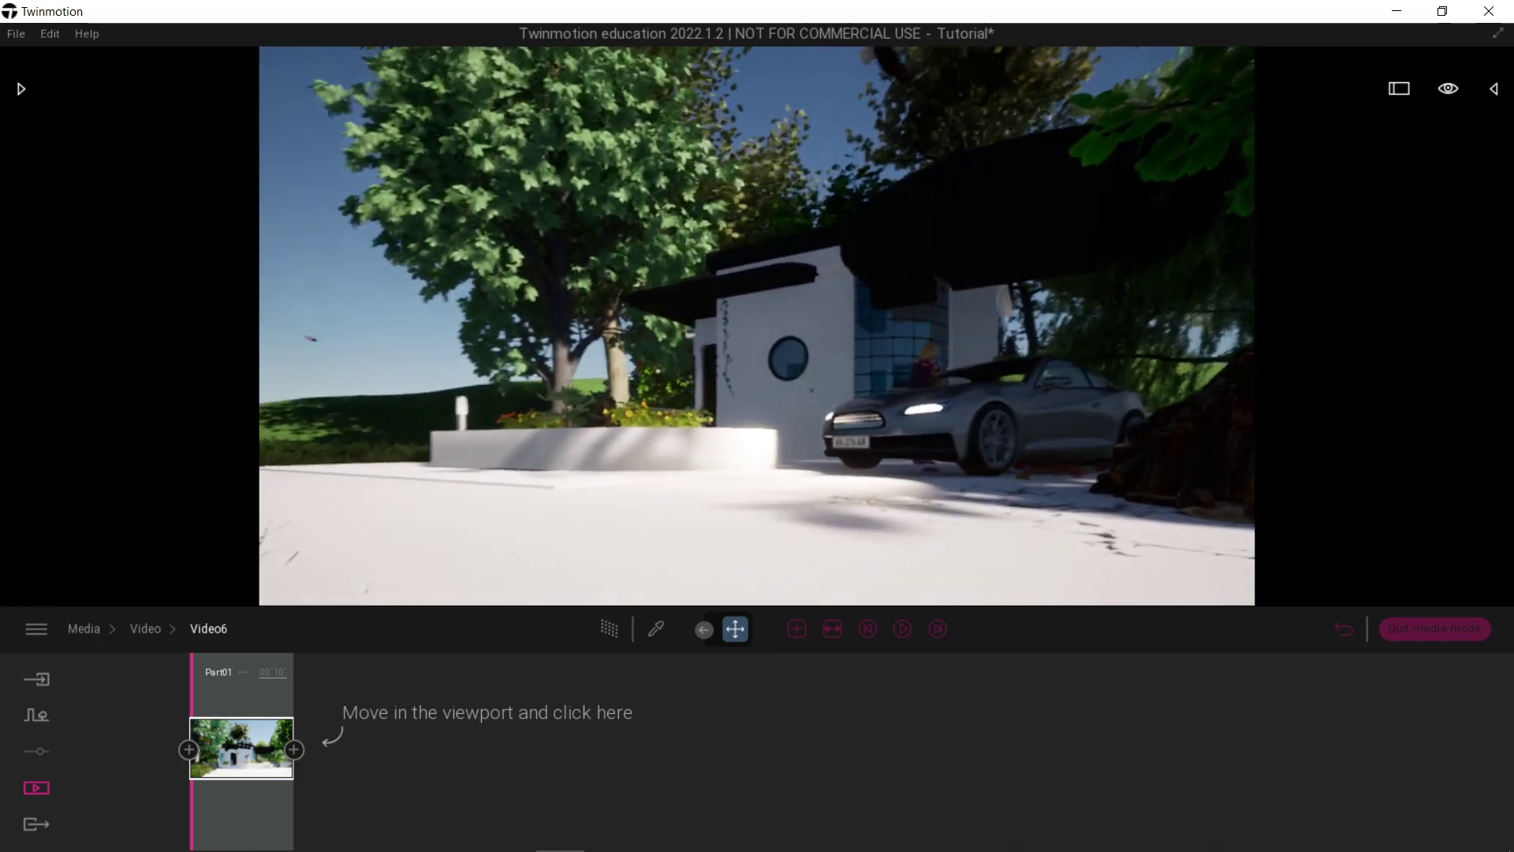
scroll(757, 325, "down", 2)
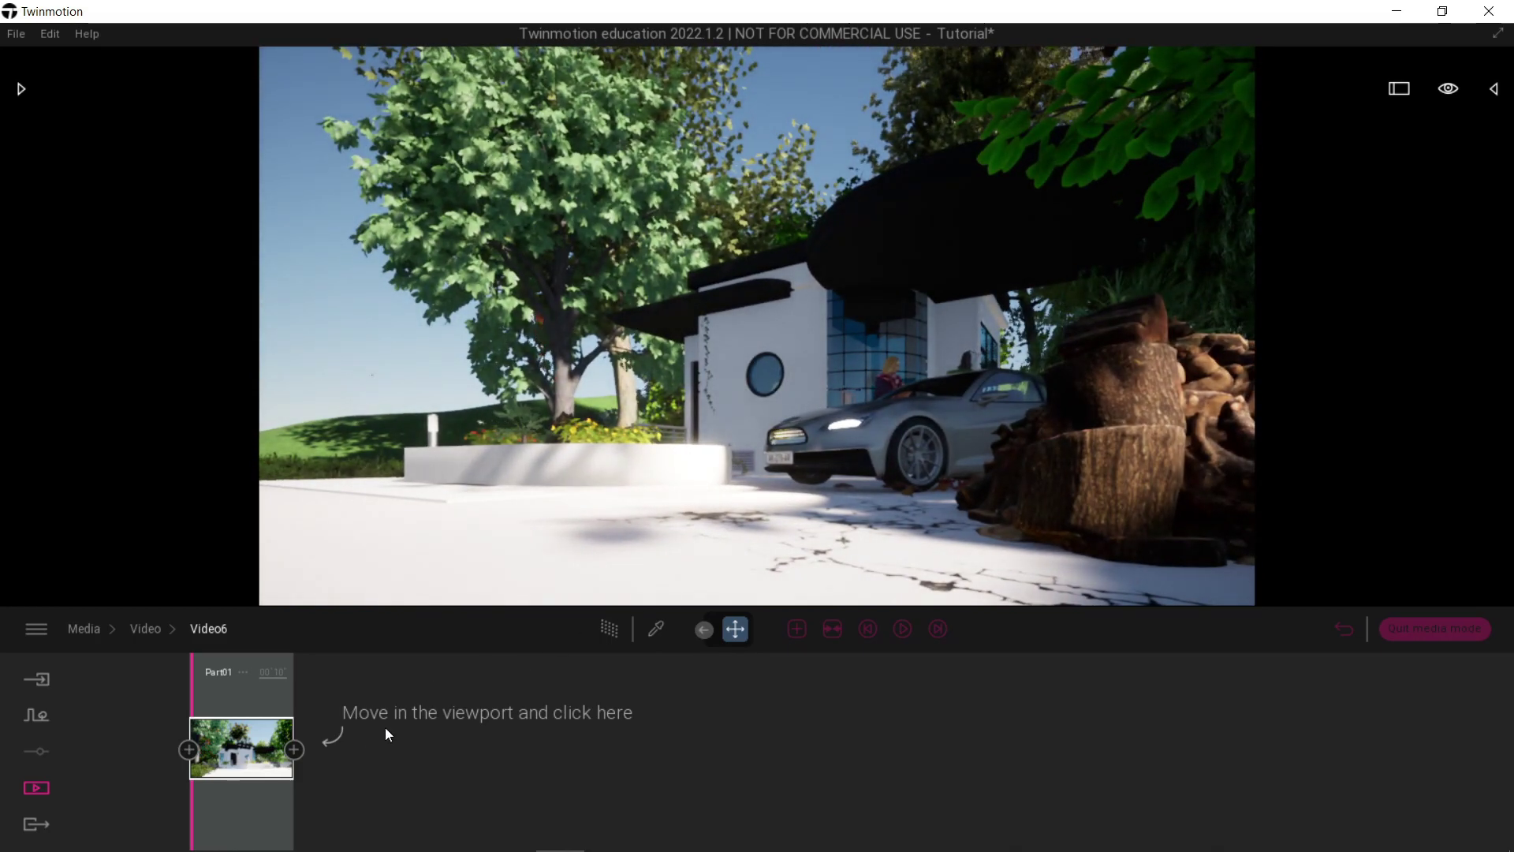
left_click(293, 750)
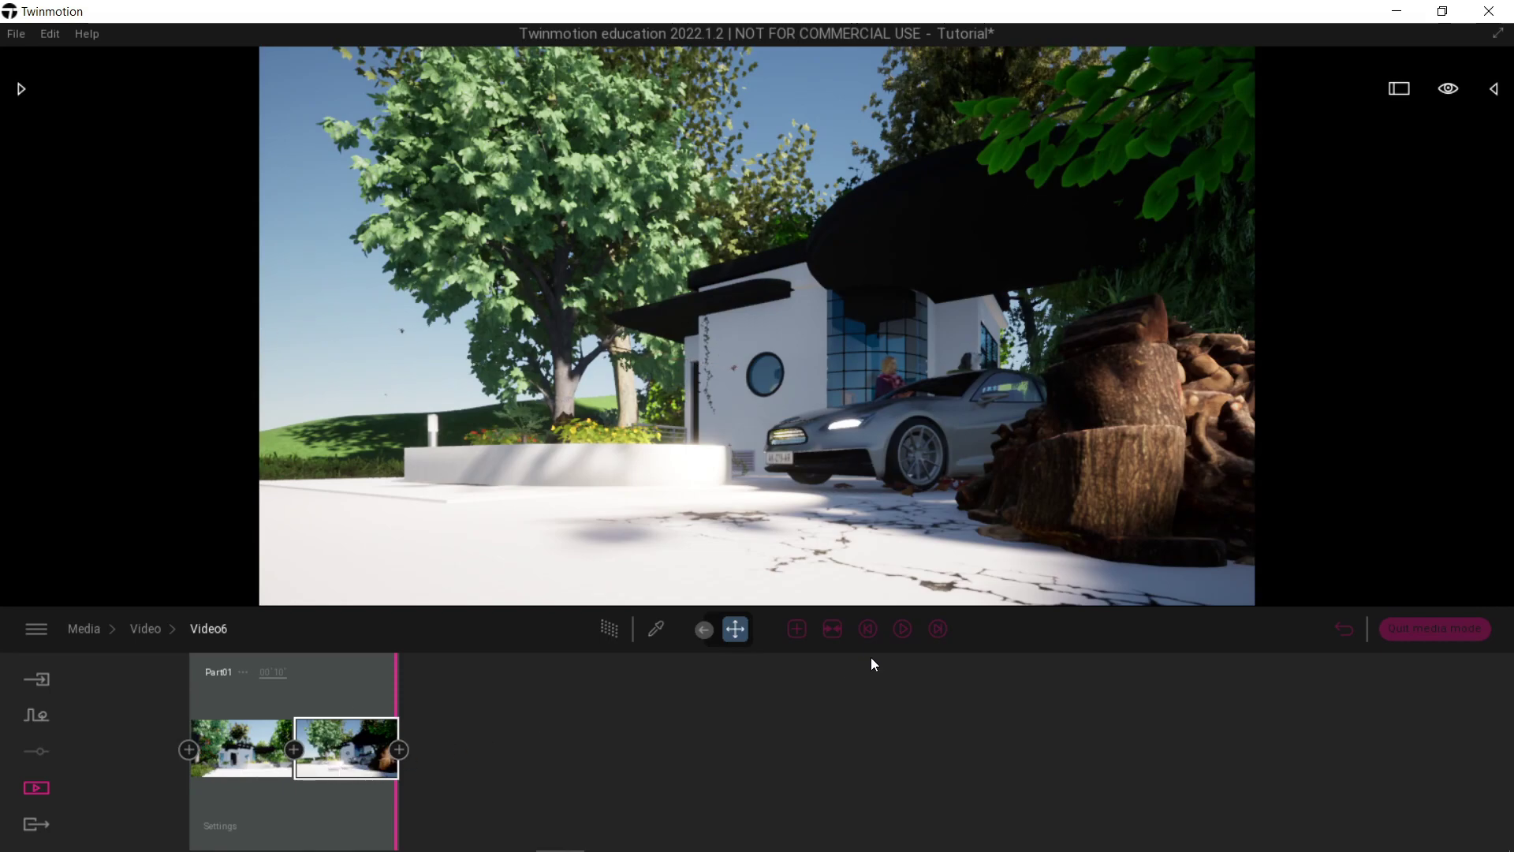
left_click(911, 633)
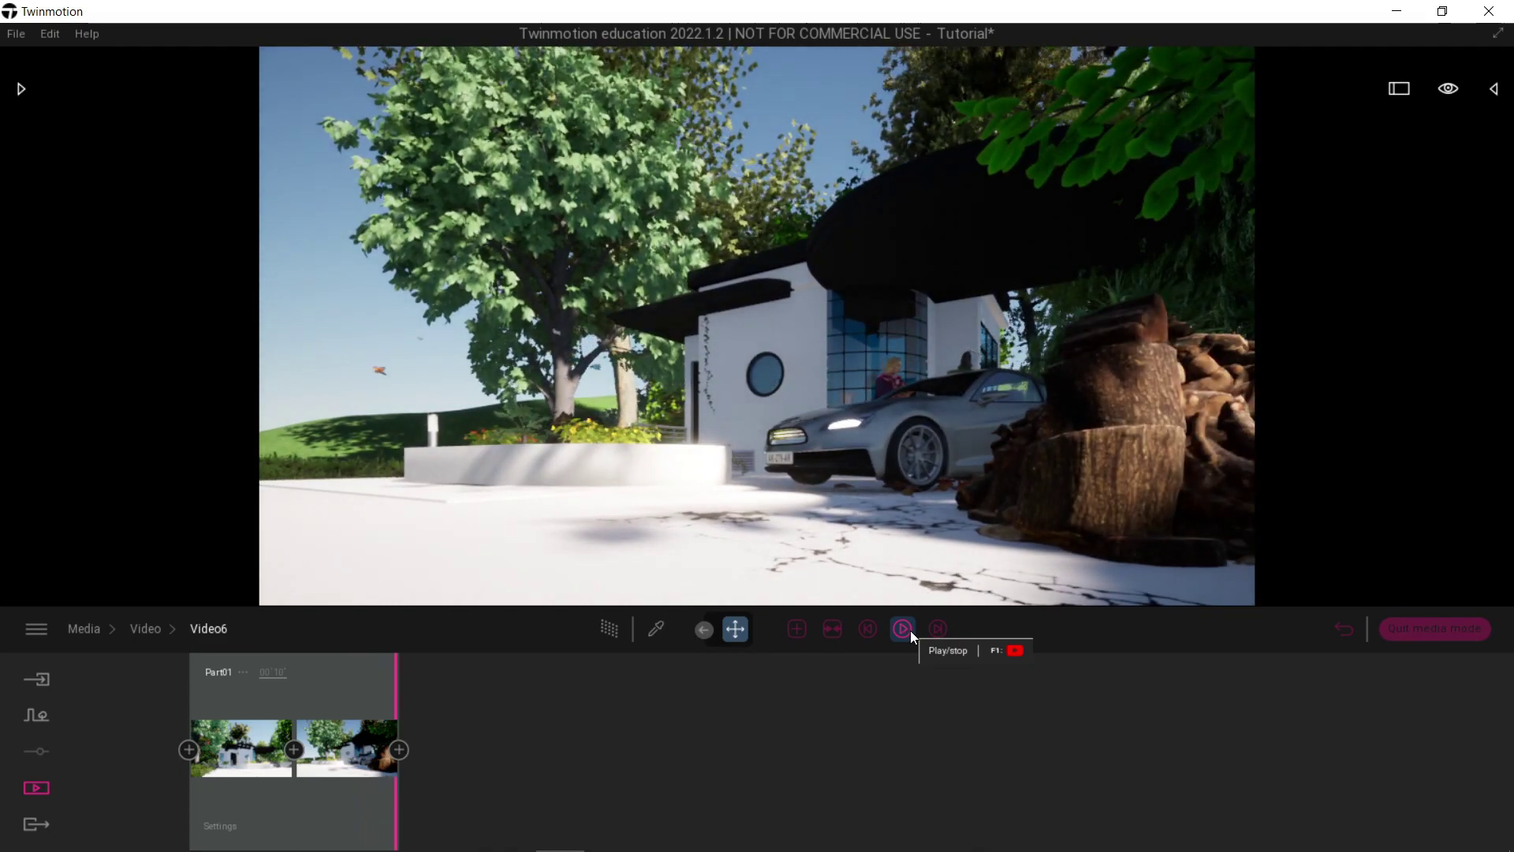
Step: Replay the two-keyframe video preview, then switch to the Export section
left_click(910, 631)
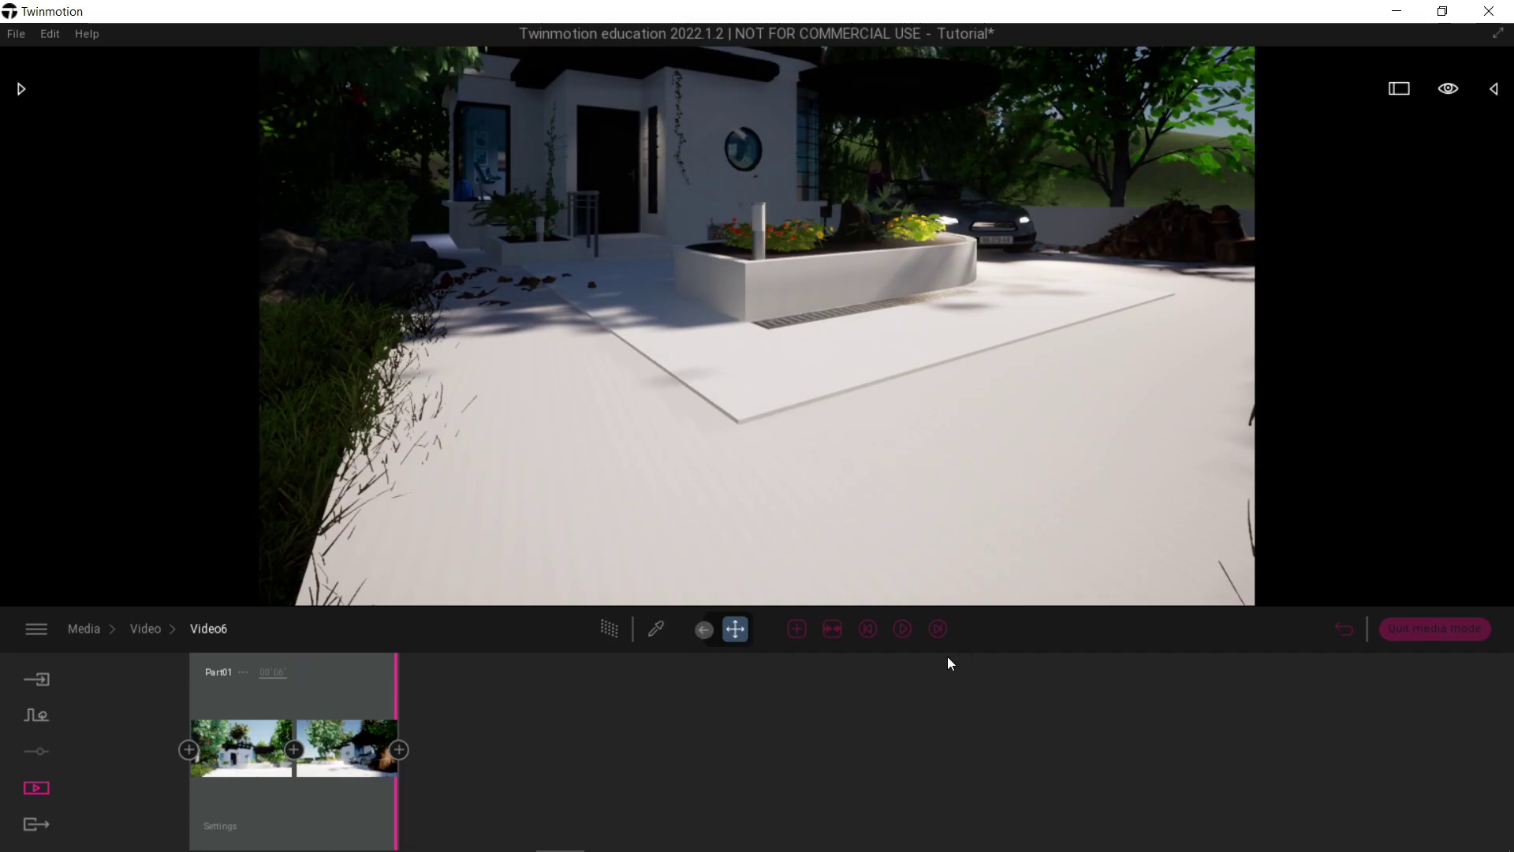
left_click(907, 630)
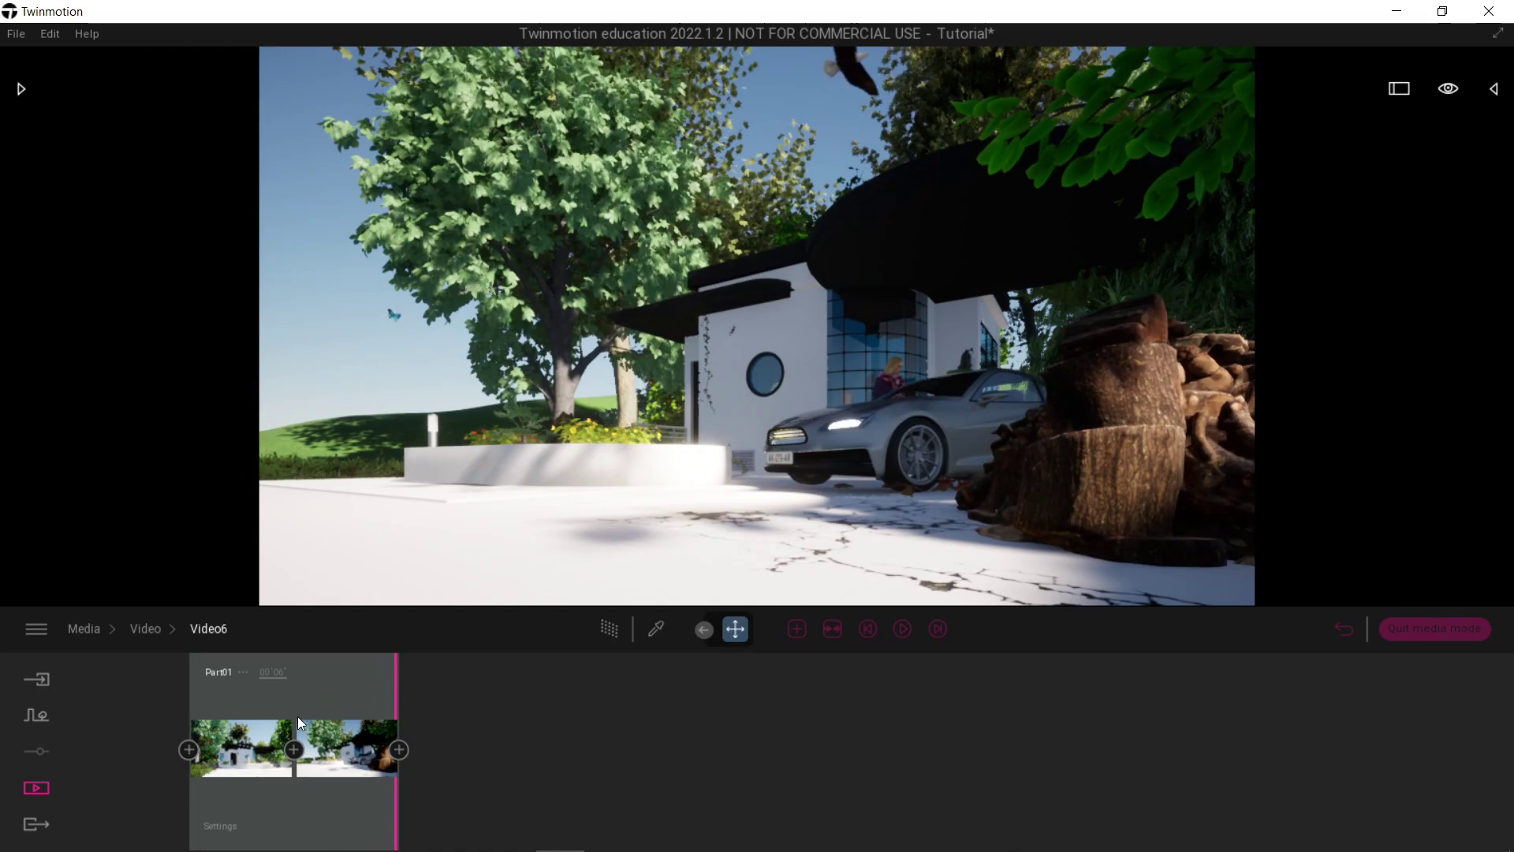
left_click(36, 829)
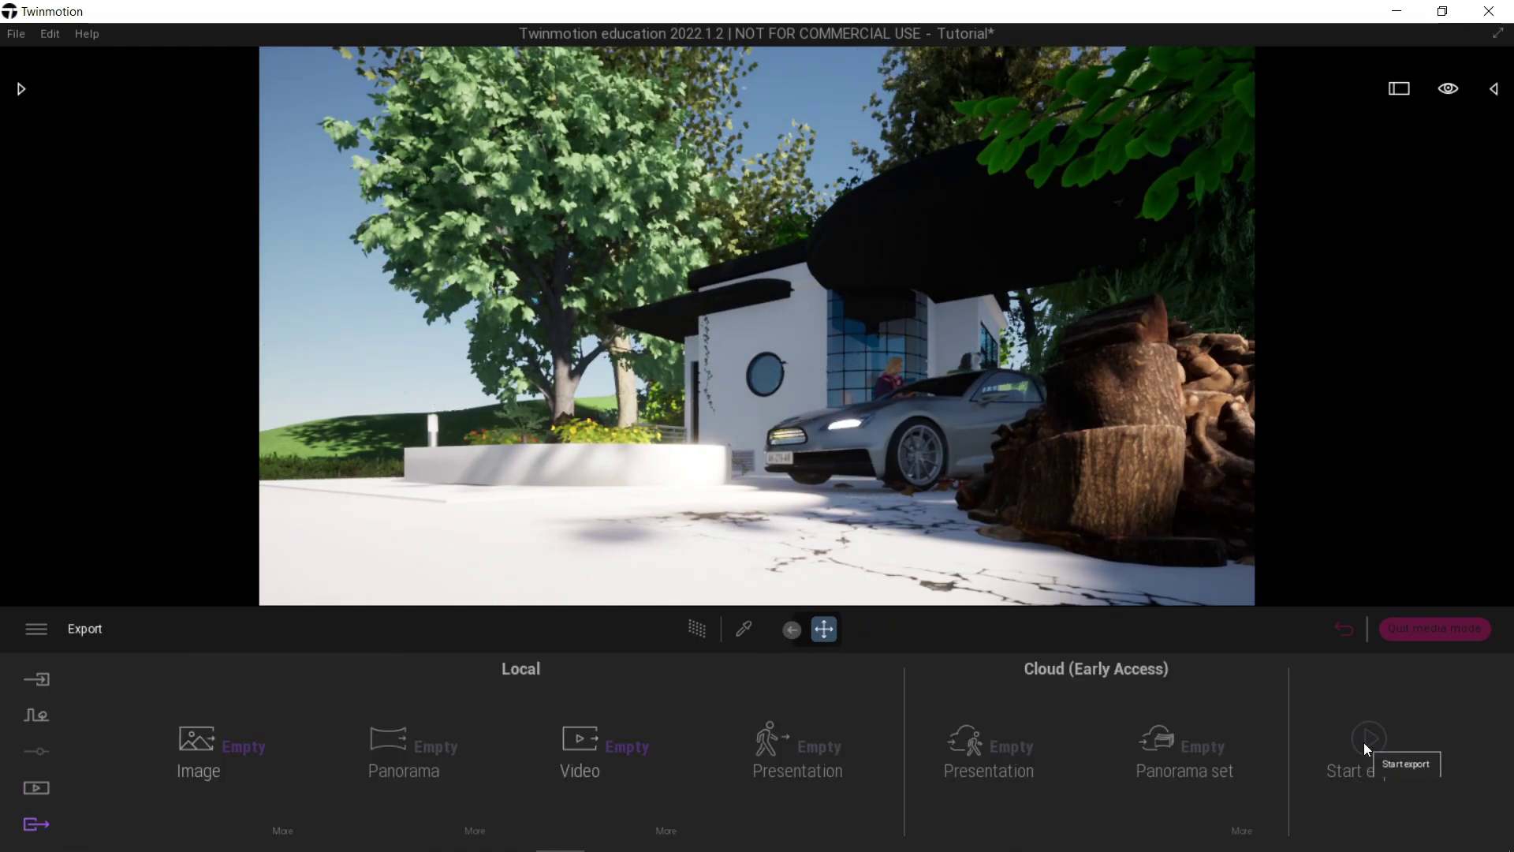
Step: Export Video6 as a local video into the Desktop's New folder
left_click(604, 751)
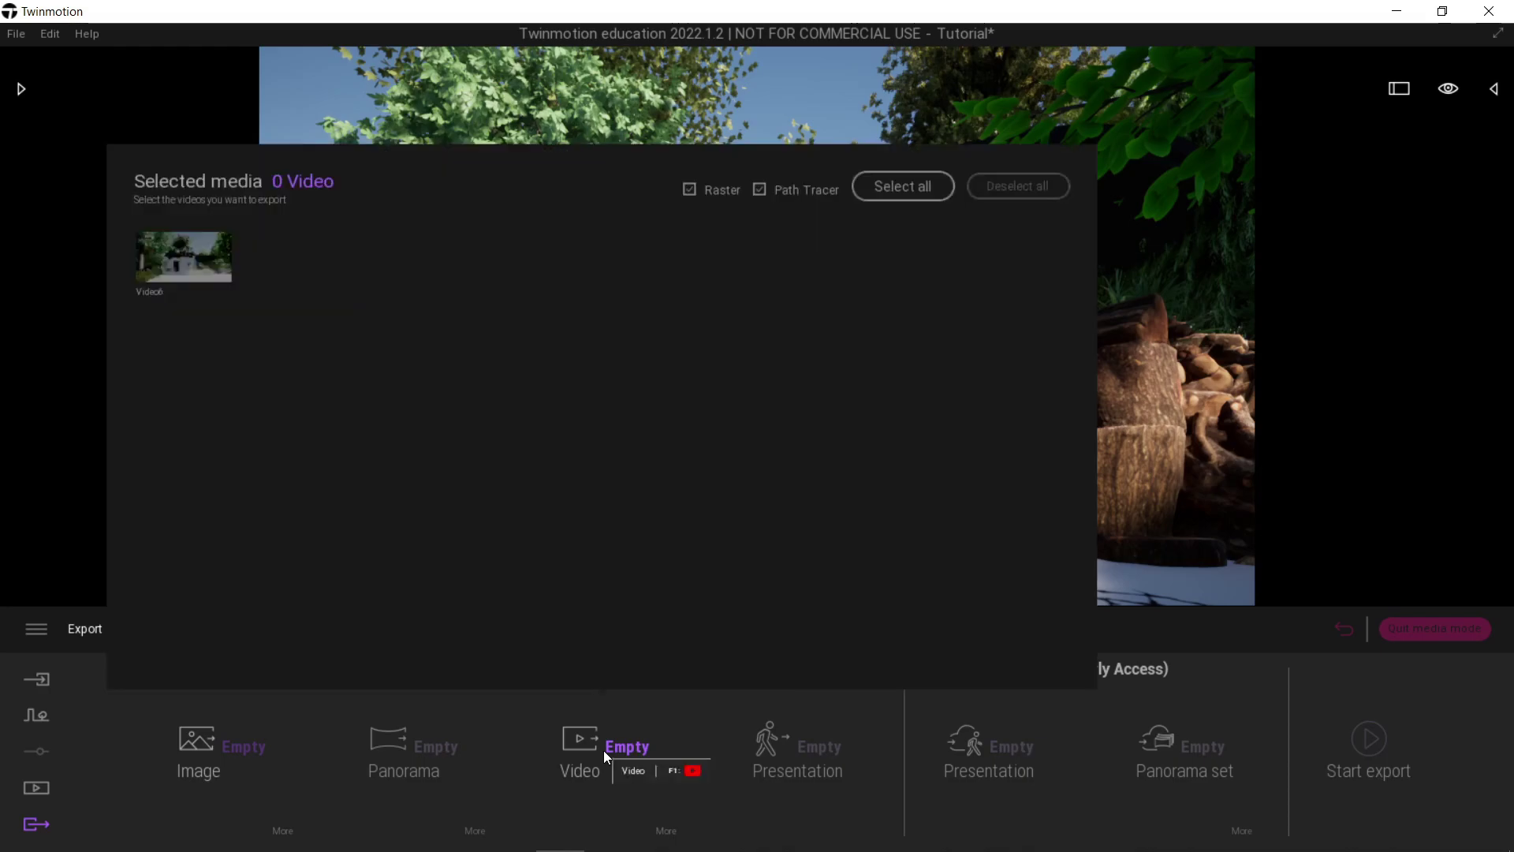
left_click(167, 254)
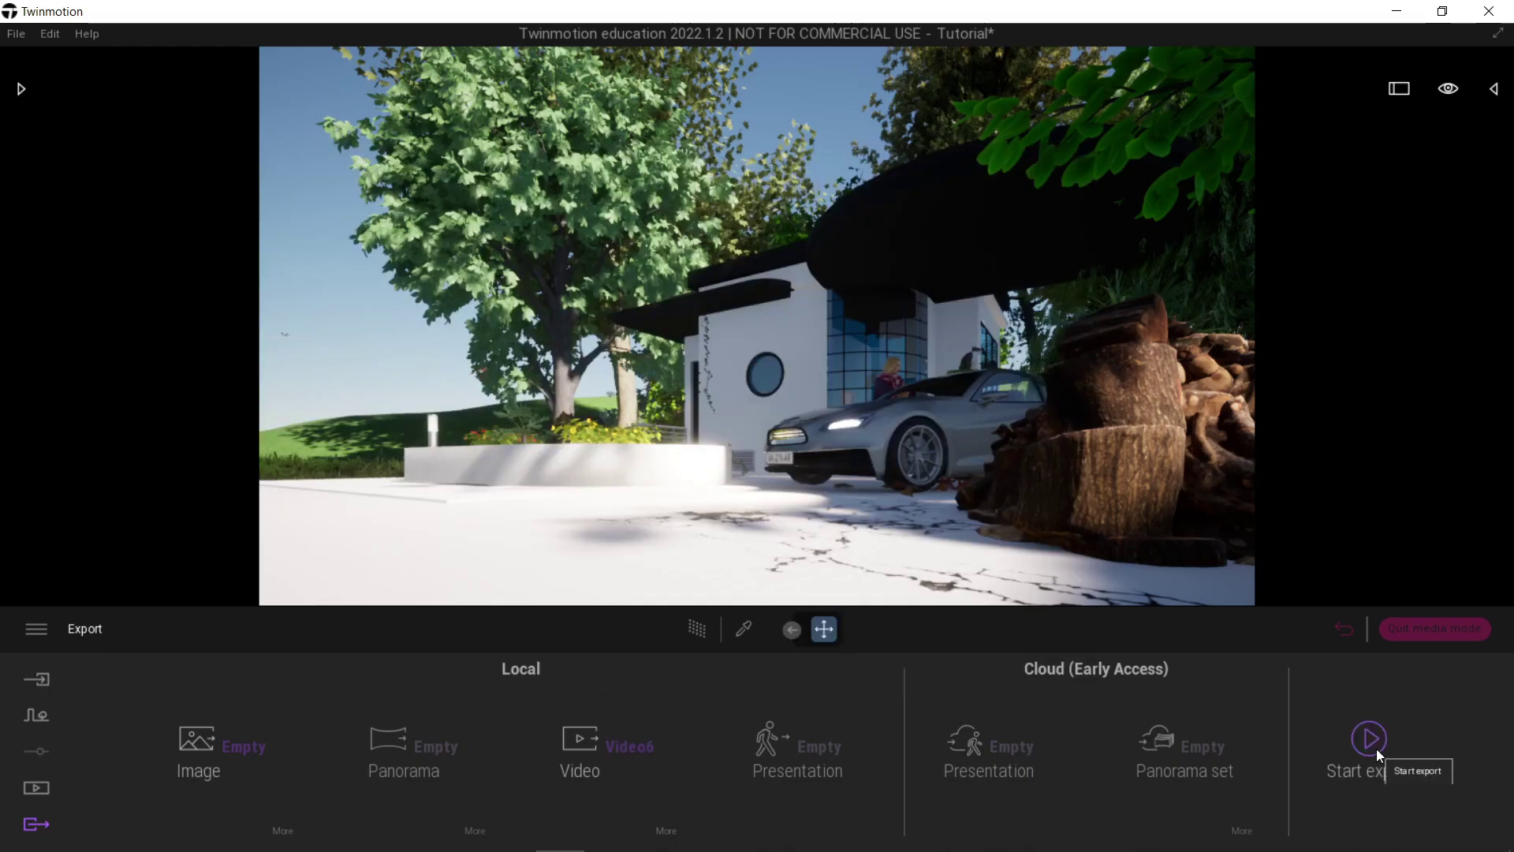
left_click(1375, 749)
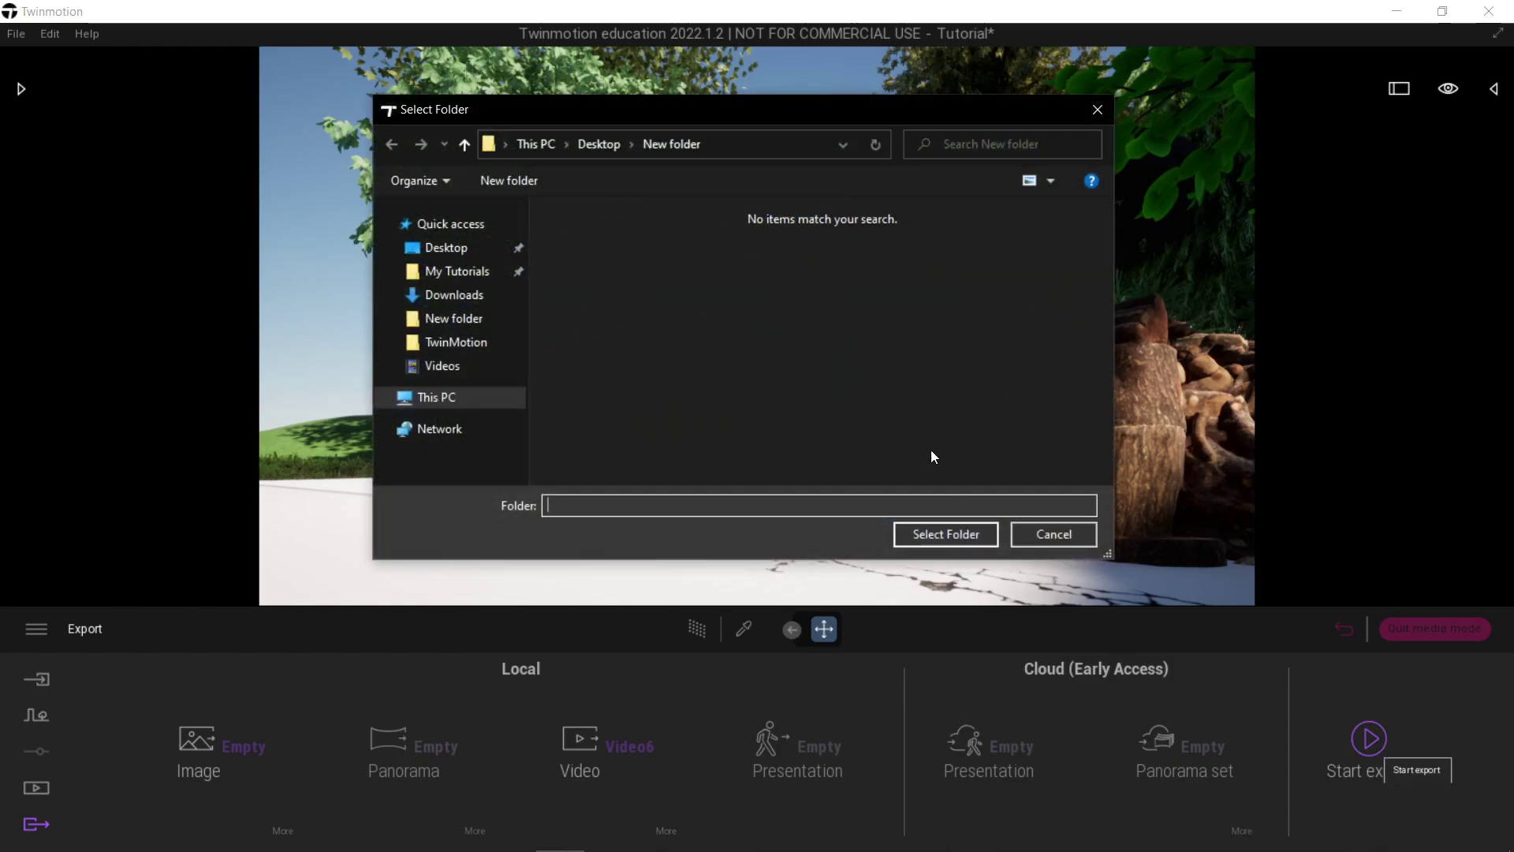
left_click(946, 534)
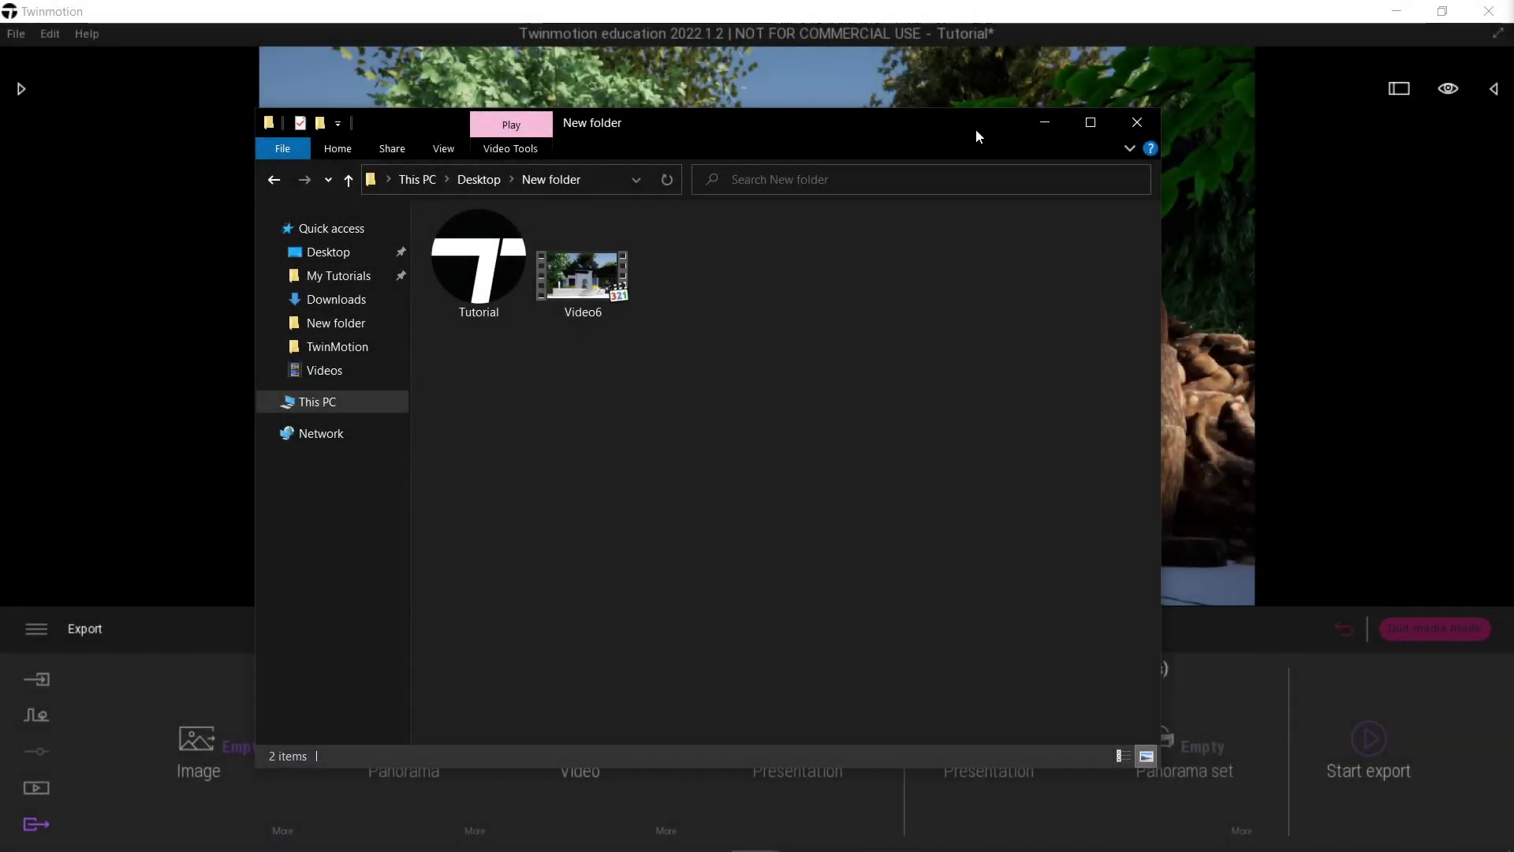
Step: Play the exported Video6 file, close the player, and delete the file
left_click(605, 287)
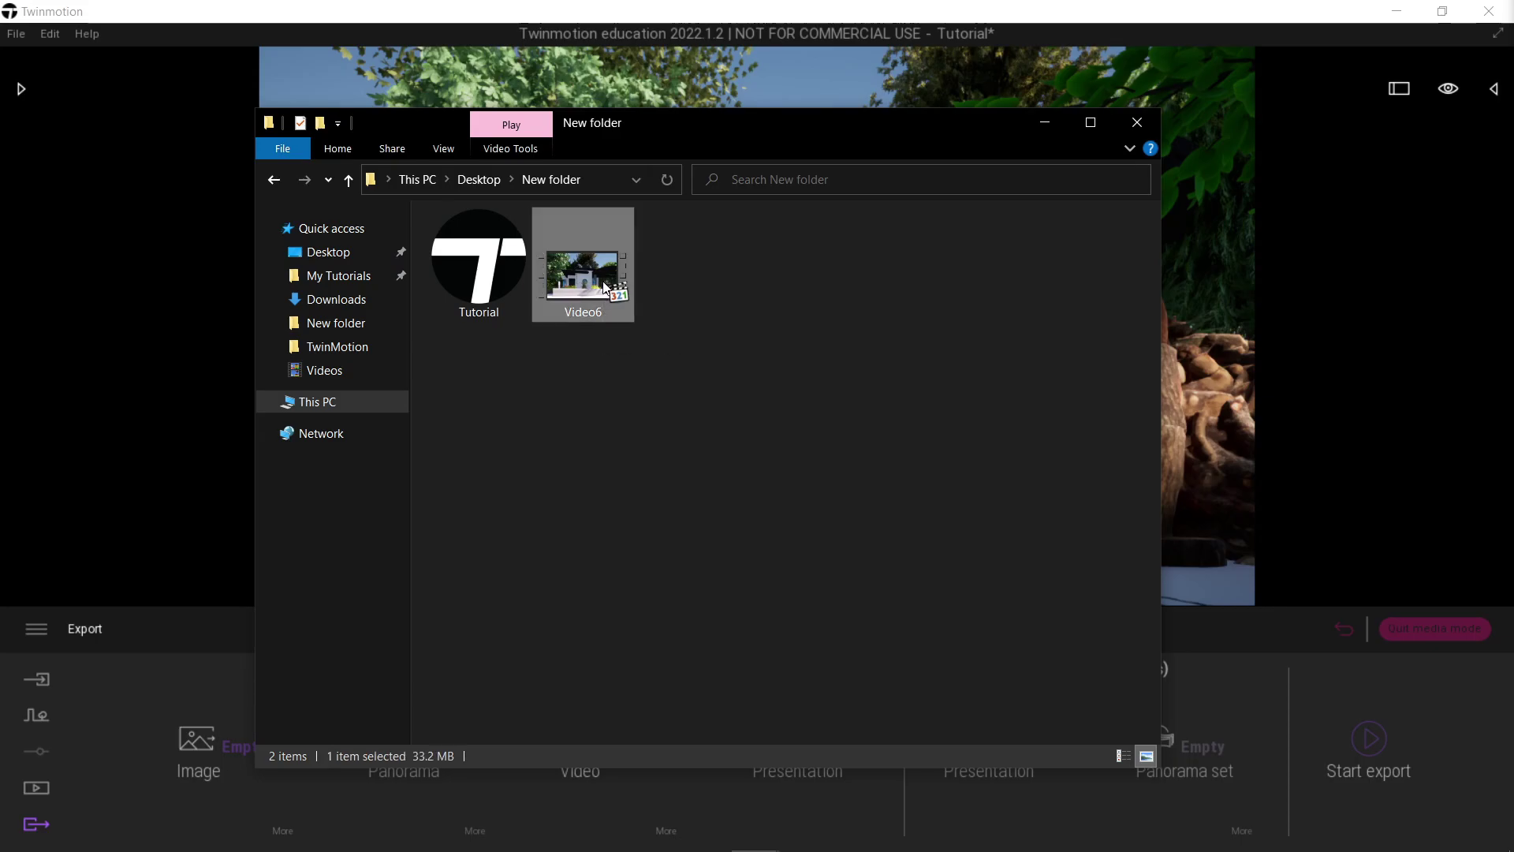
double_click(605, 287)
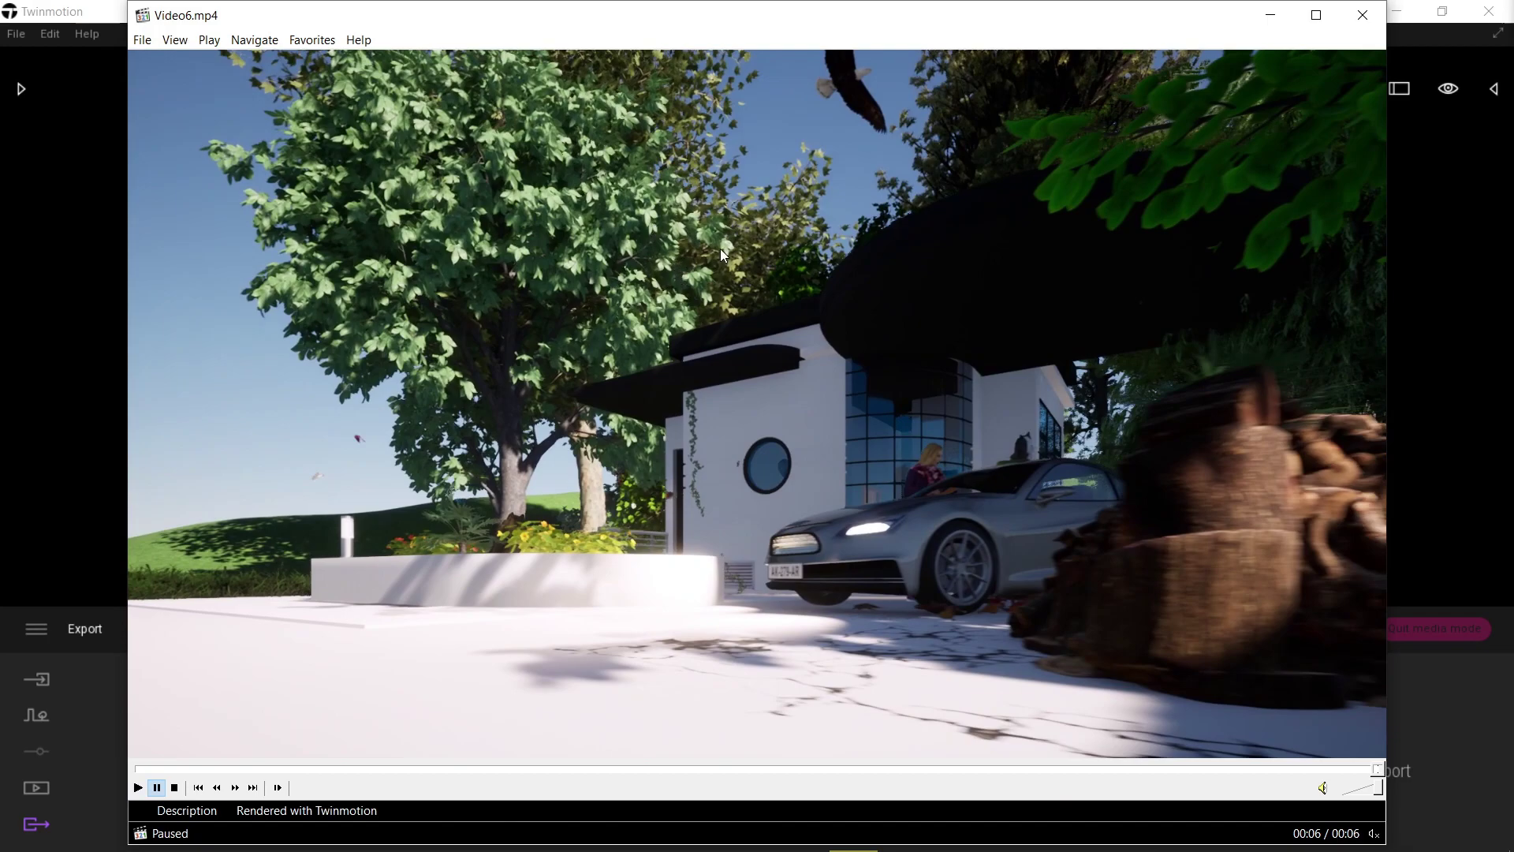
left_click(1373, 22)
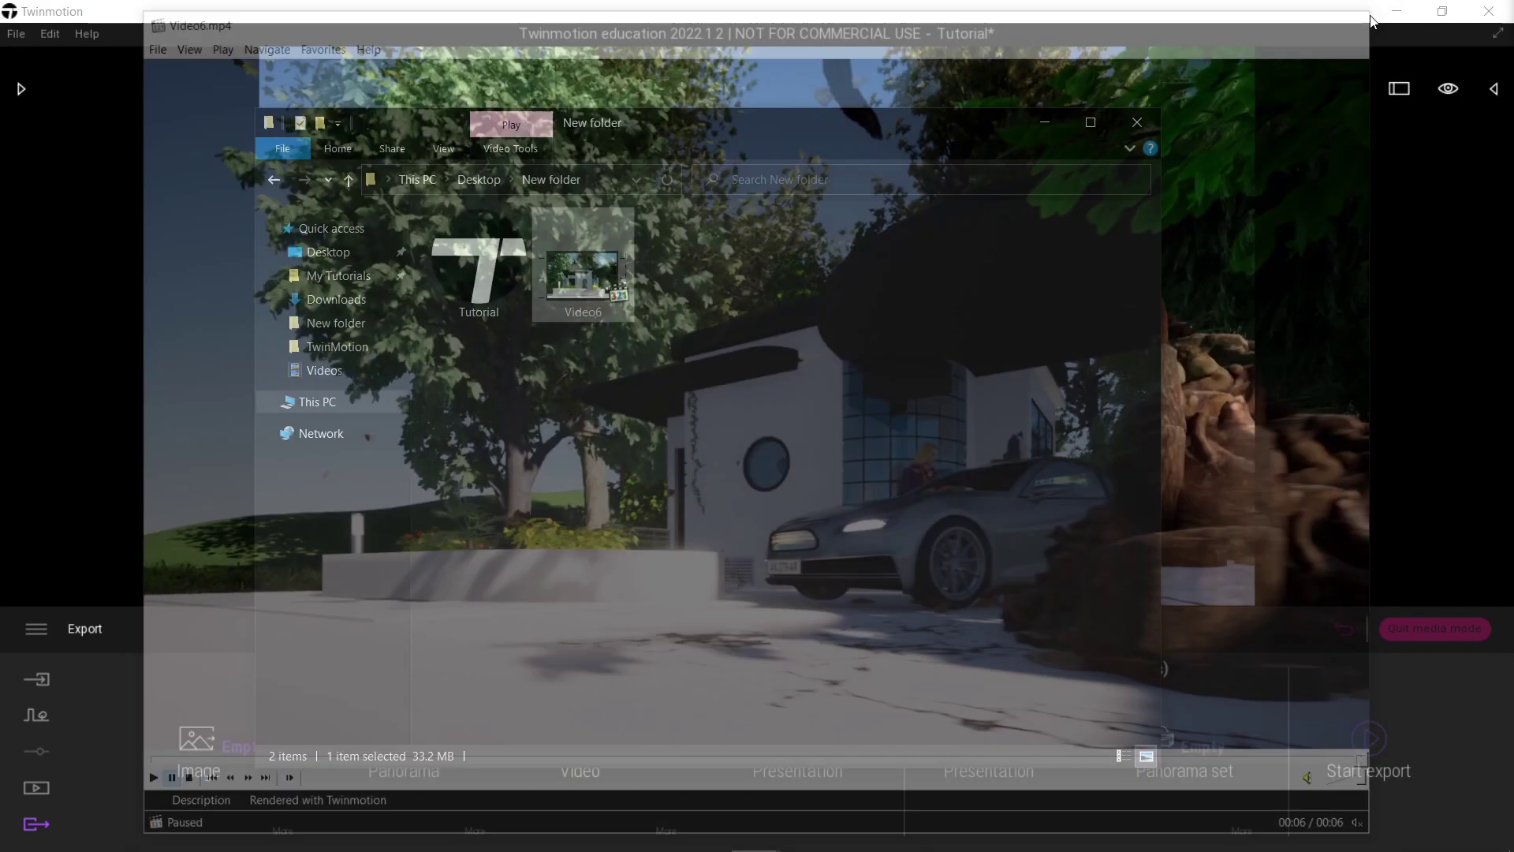
right_click(591, 265)
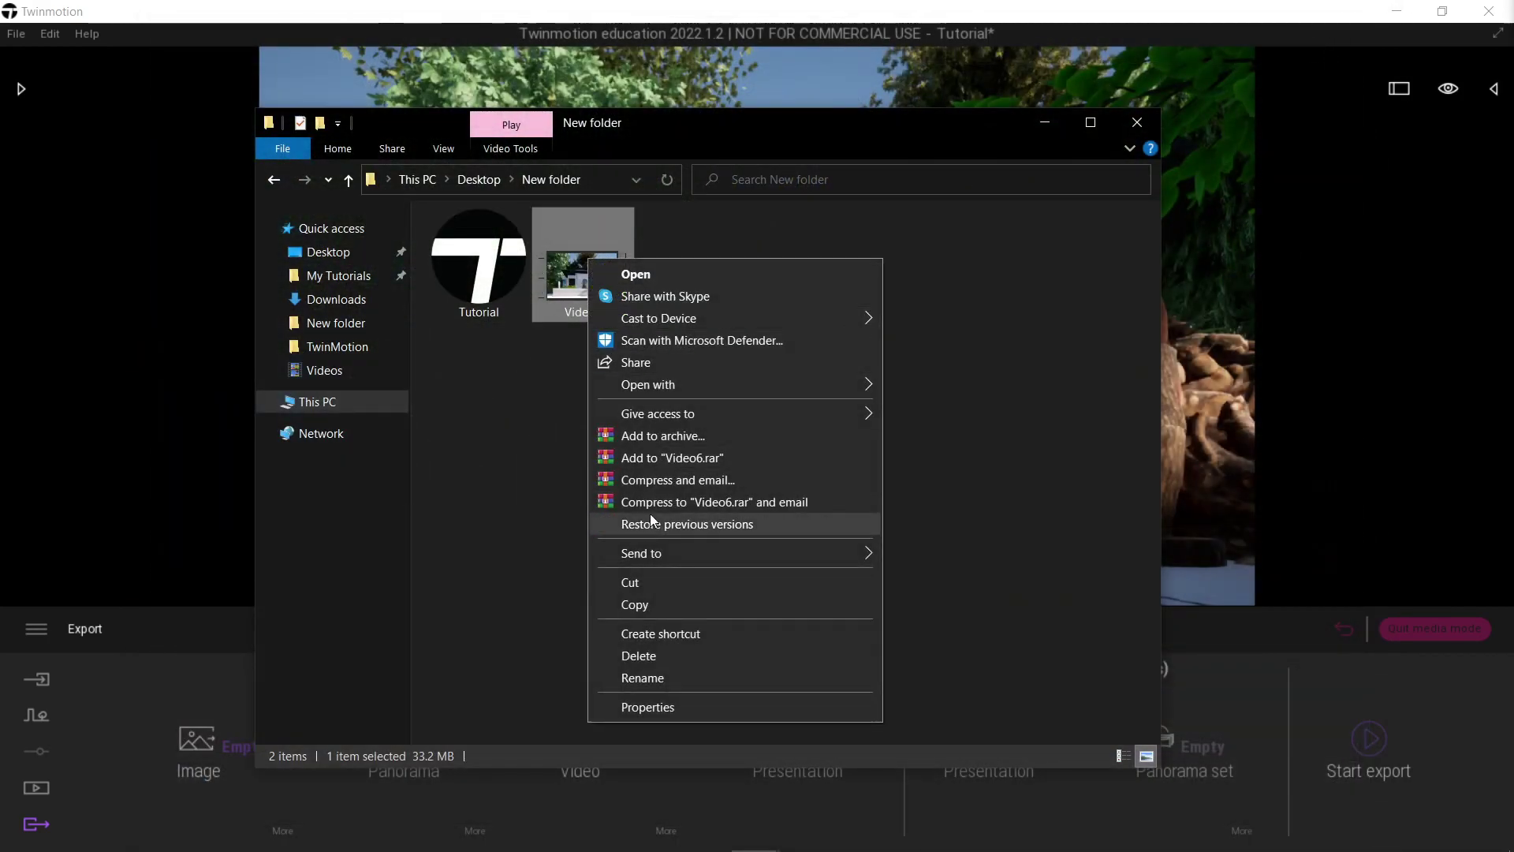
left_click(660, 655)
Step: Back in Twinmotion, deselect all videos in the Video export slot
left_click(1136, 124)
left_click(623, 740)
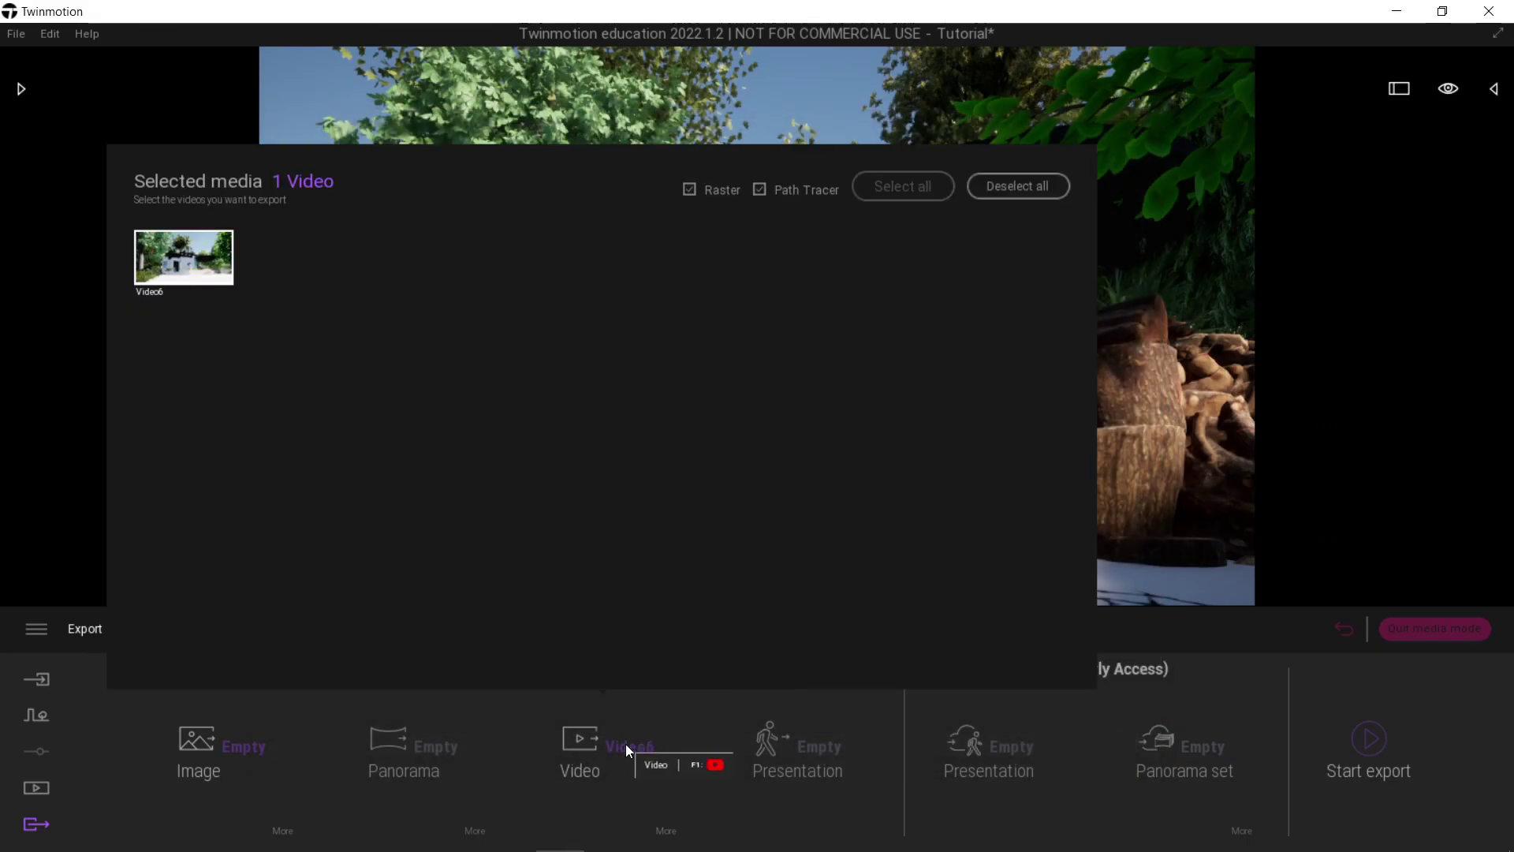
left_click(1009, 186)
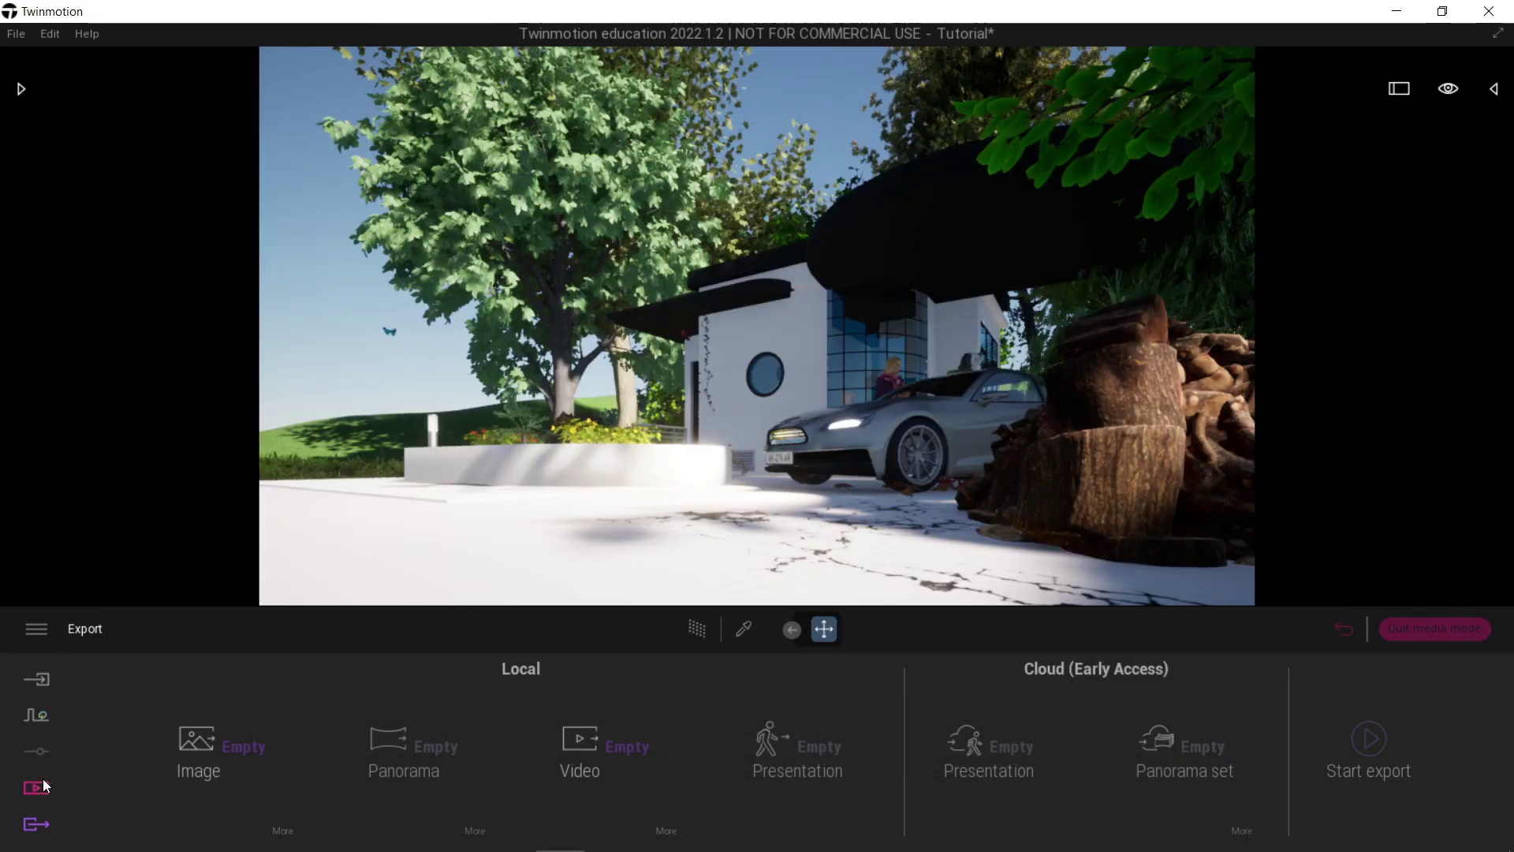
Step: Open Video6's settings from the Media video list
left_click(42, 786)
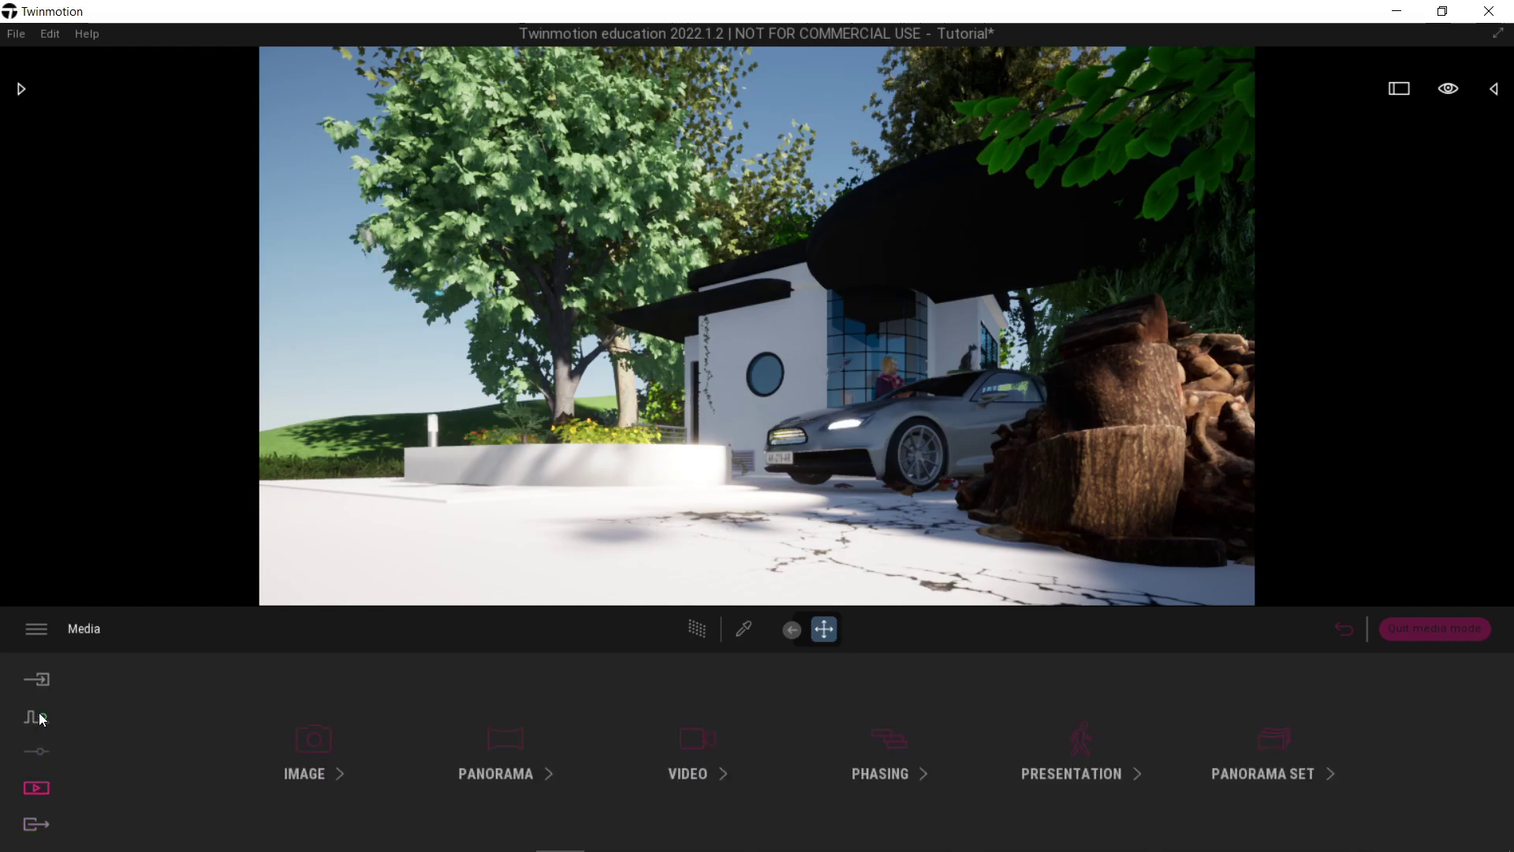
left_click(684, 741)
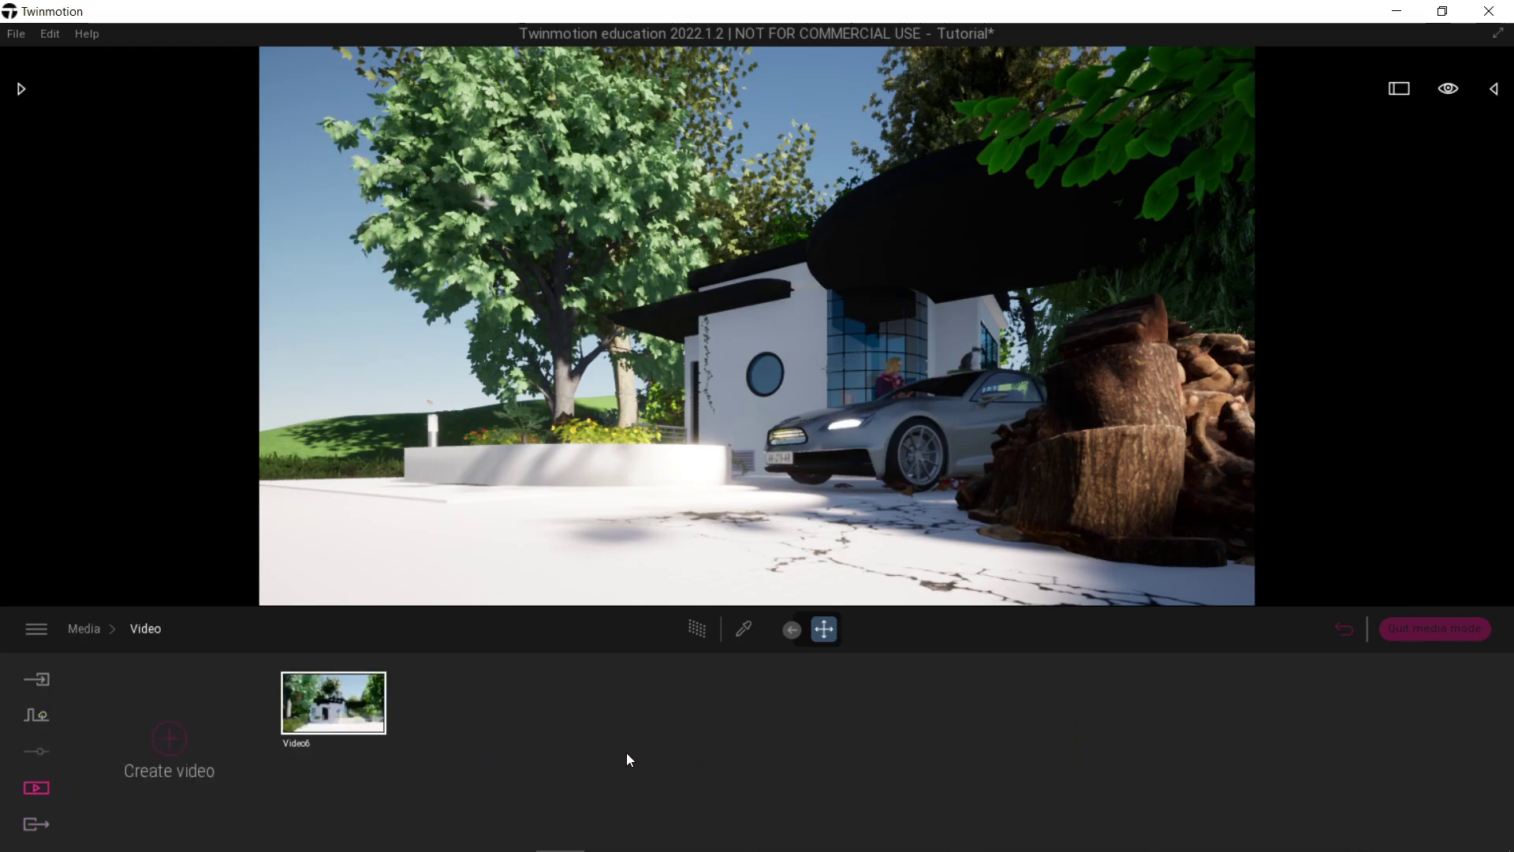
mouse_move(380, 747)
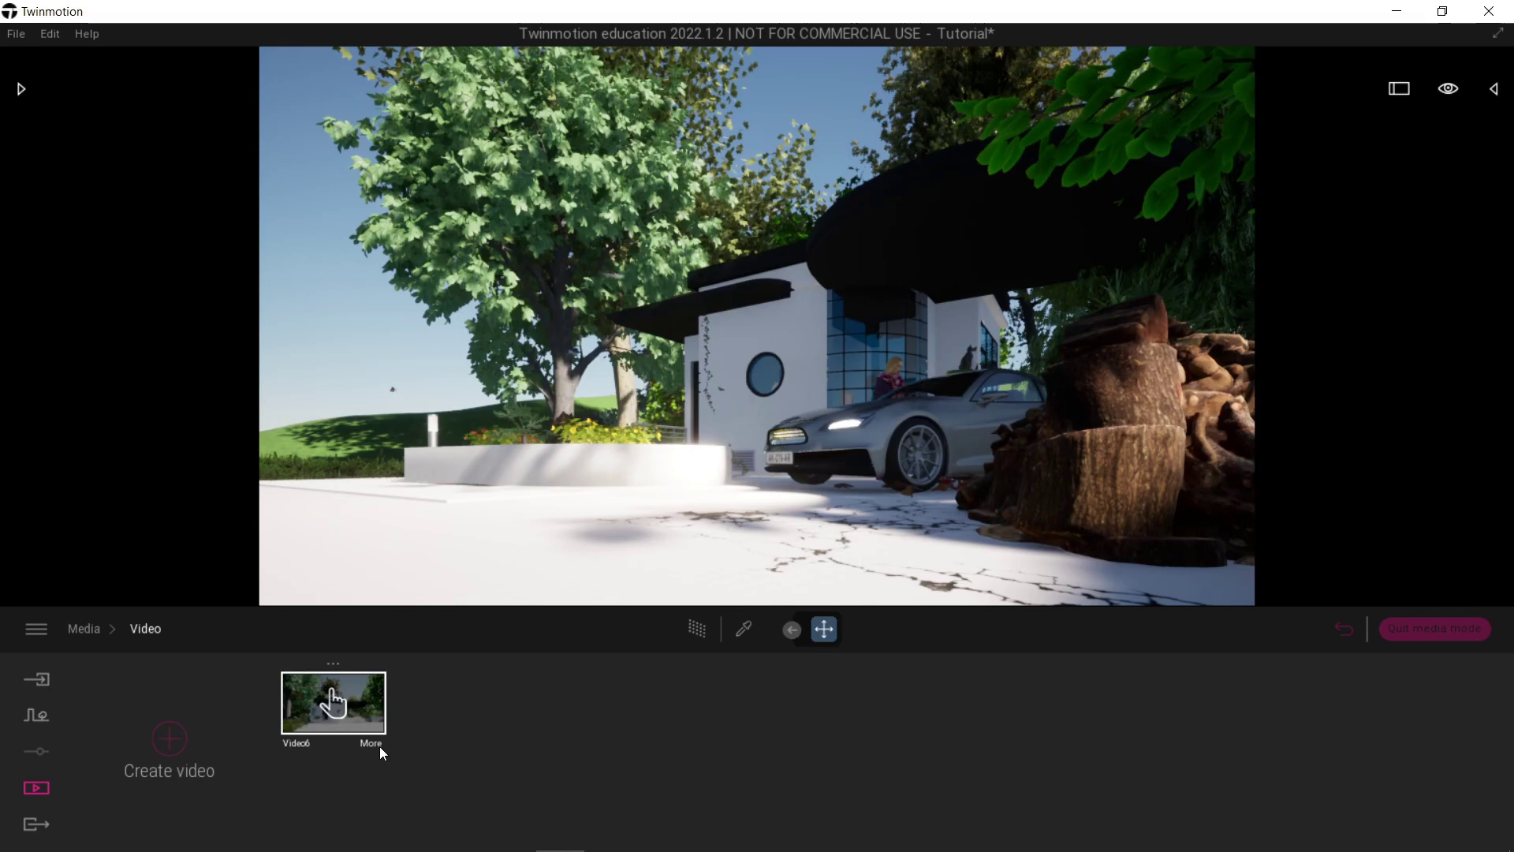
left_click(379, 745)
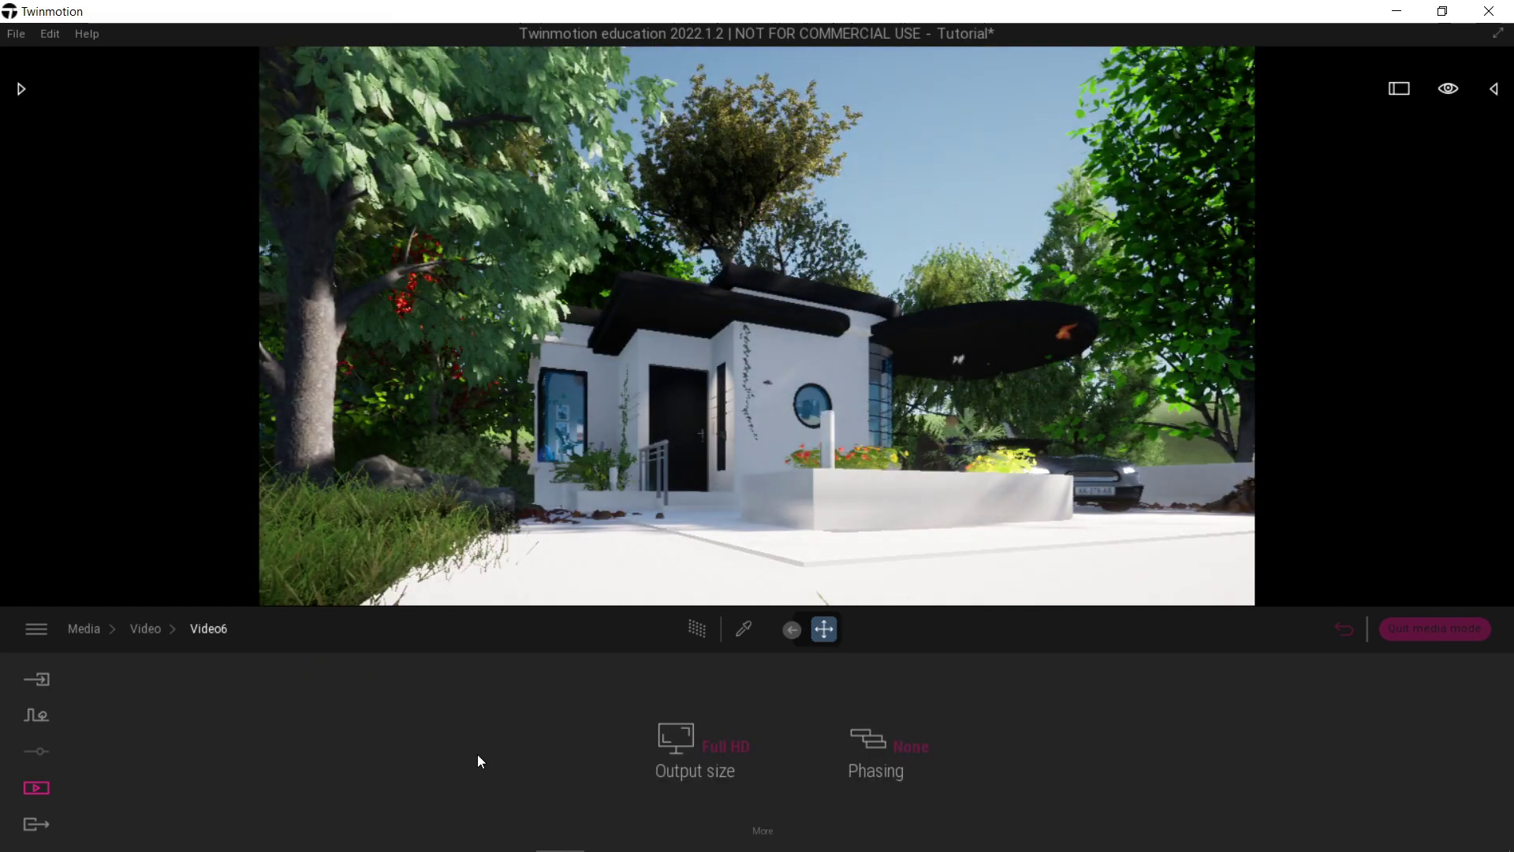
Step: Set Video6's output size to Custom and show the width and height fields
left_click(722, 757)
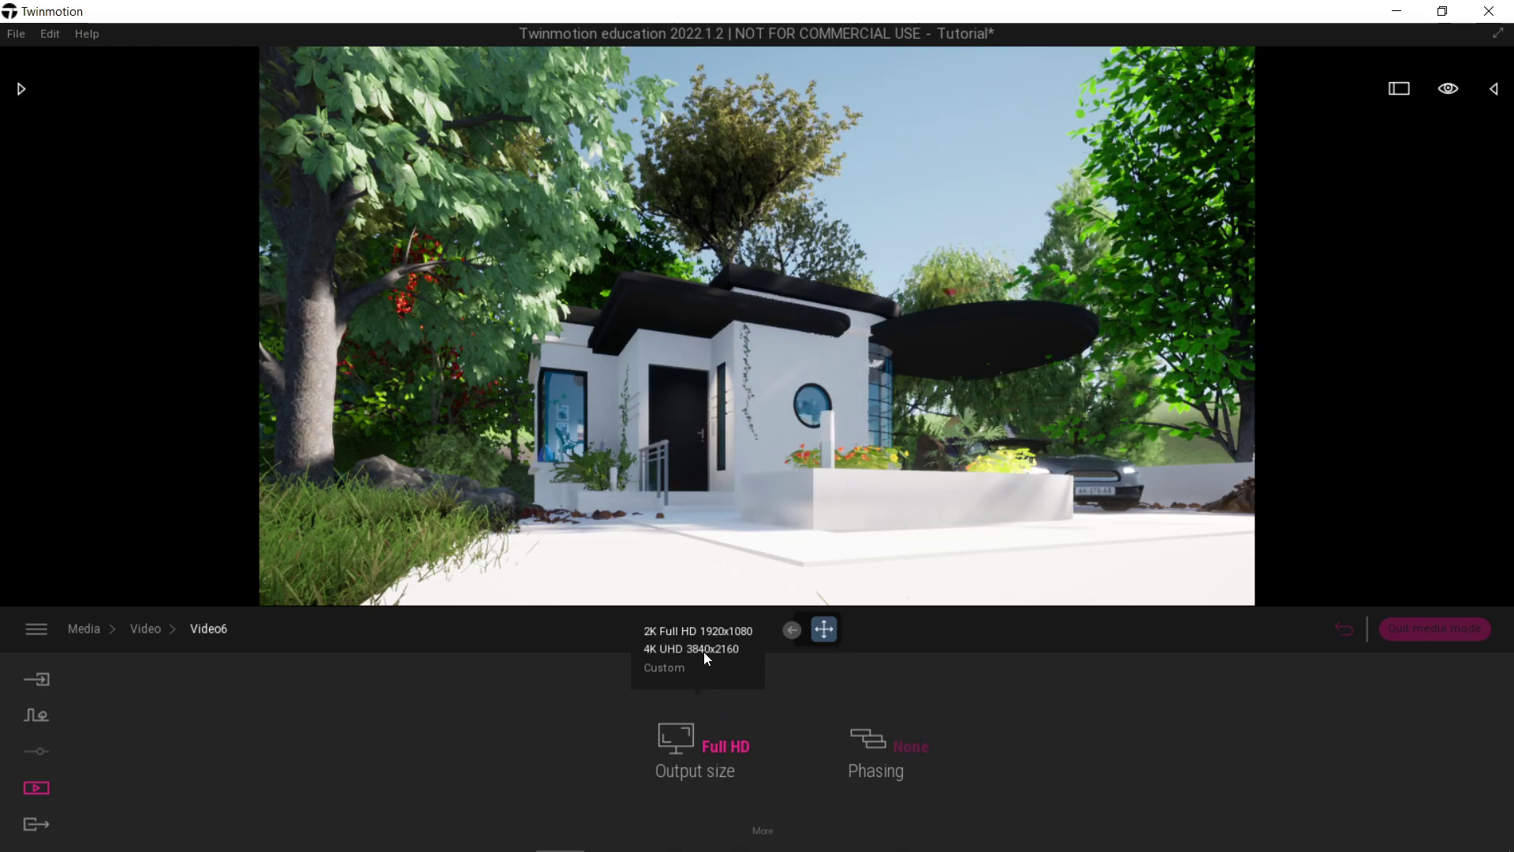
left_click(666, 675)
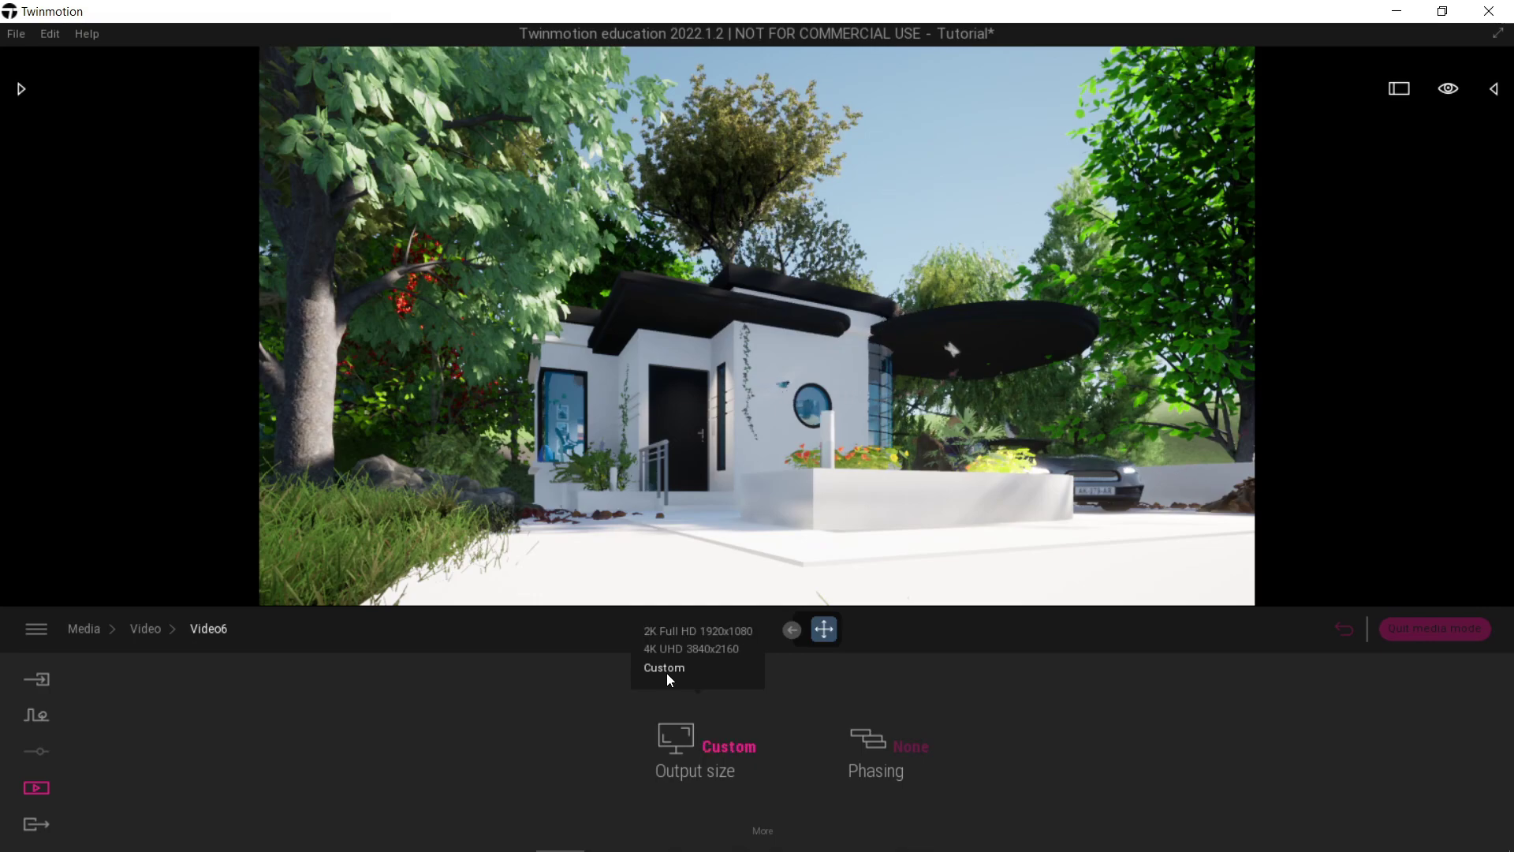
left_click(769, 840)
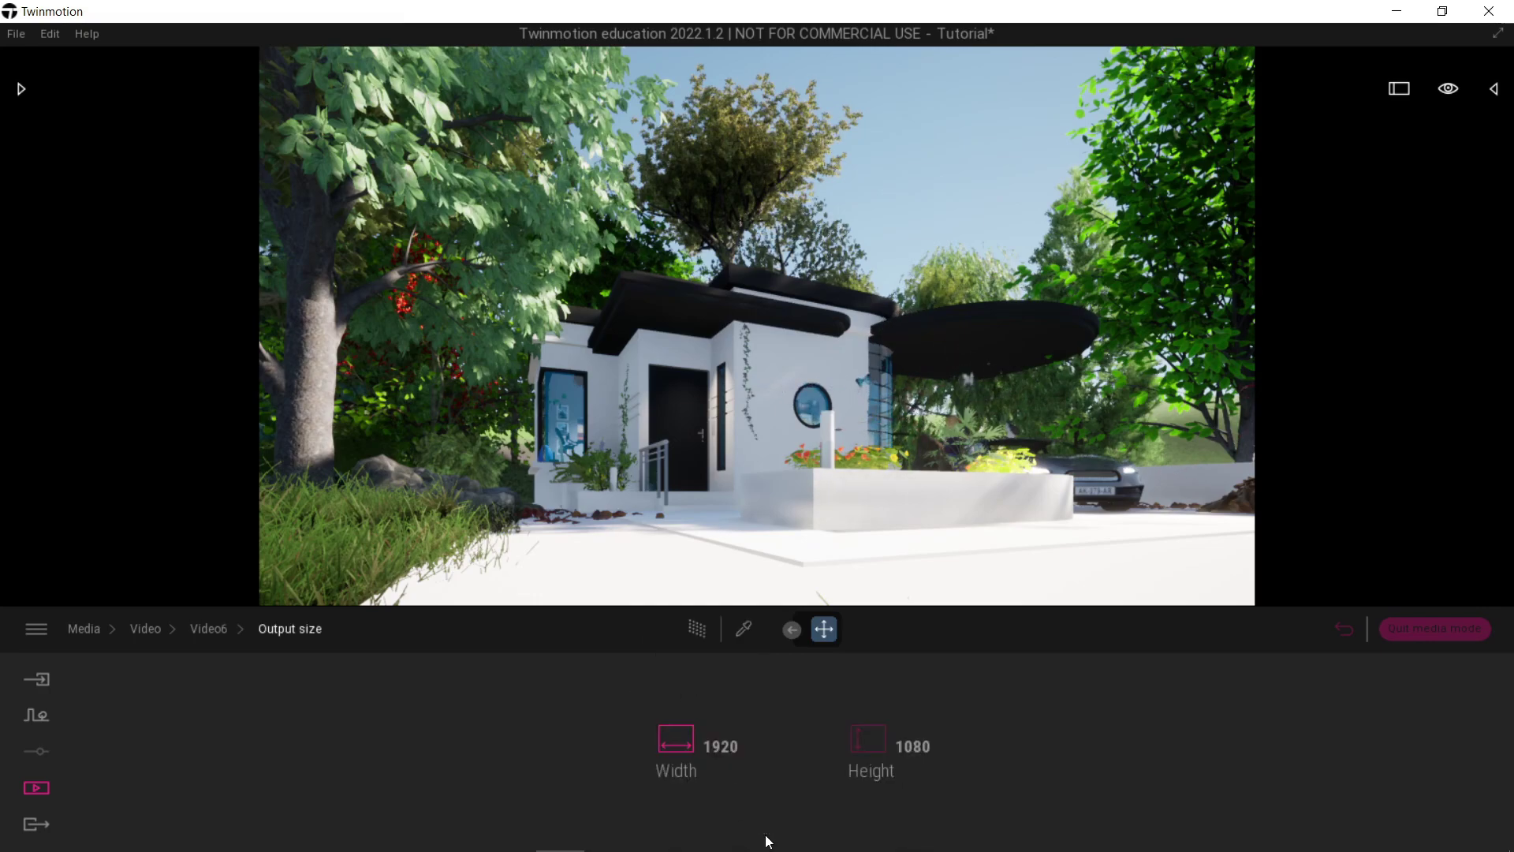
Step: Try a portrait size of 1080 wide by 1920 high, then change the height to 1580
left_click(721, 748)
type("1080")
left_click(915, 748)
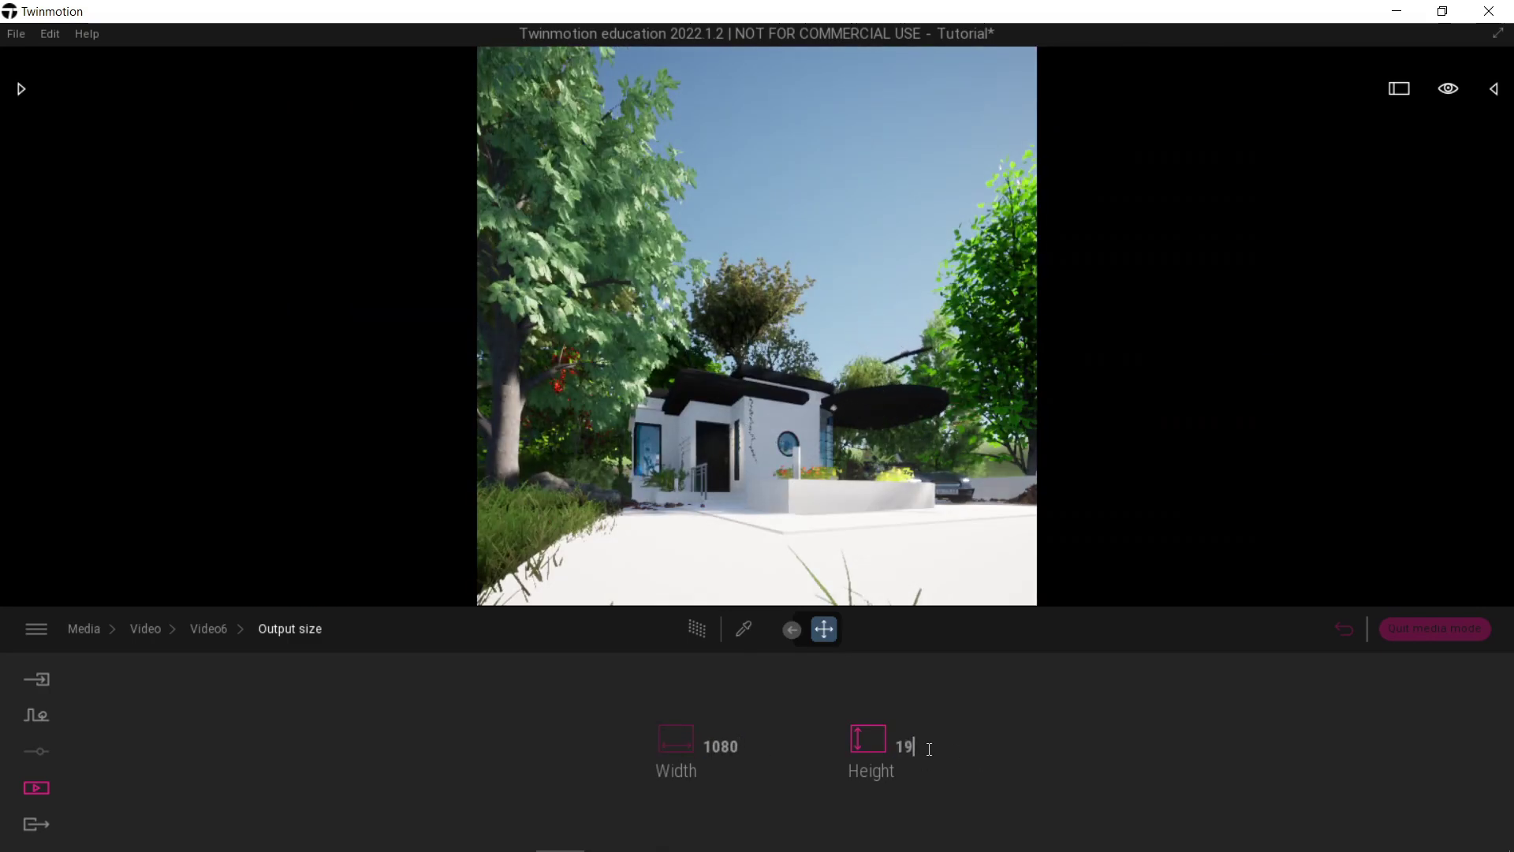
type("1920")
key("Return")
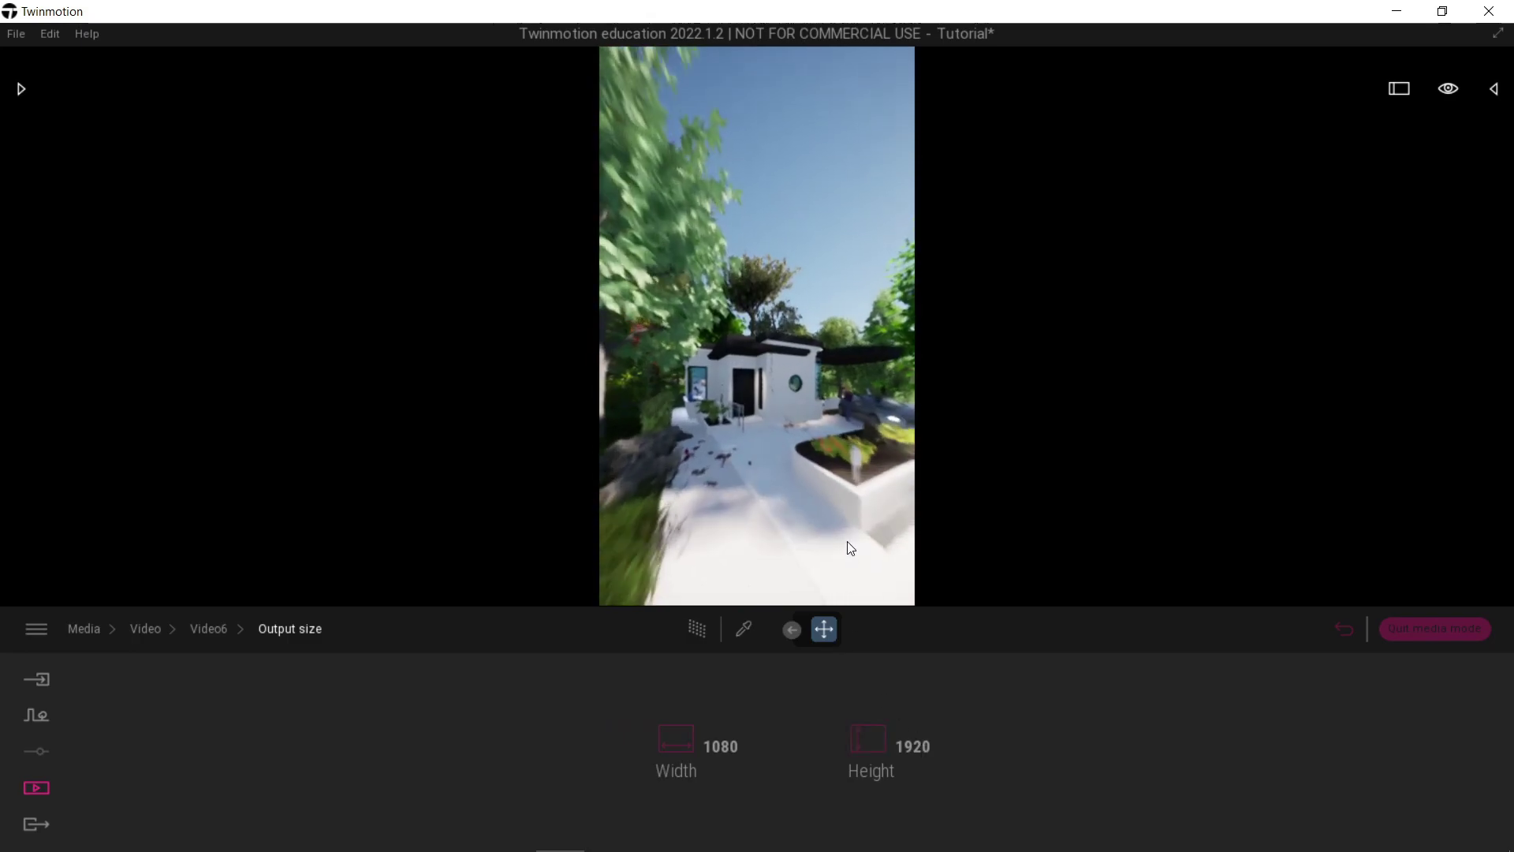
type("1580")
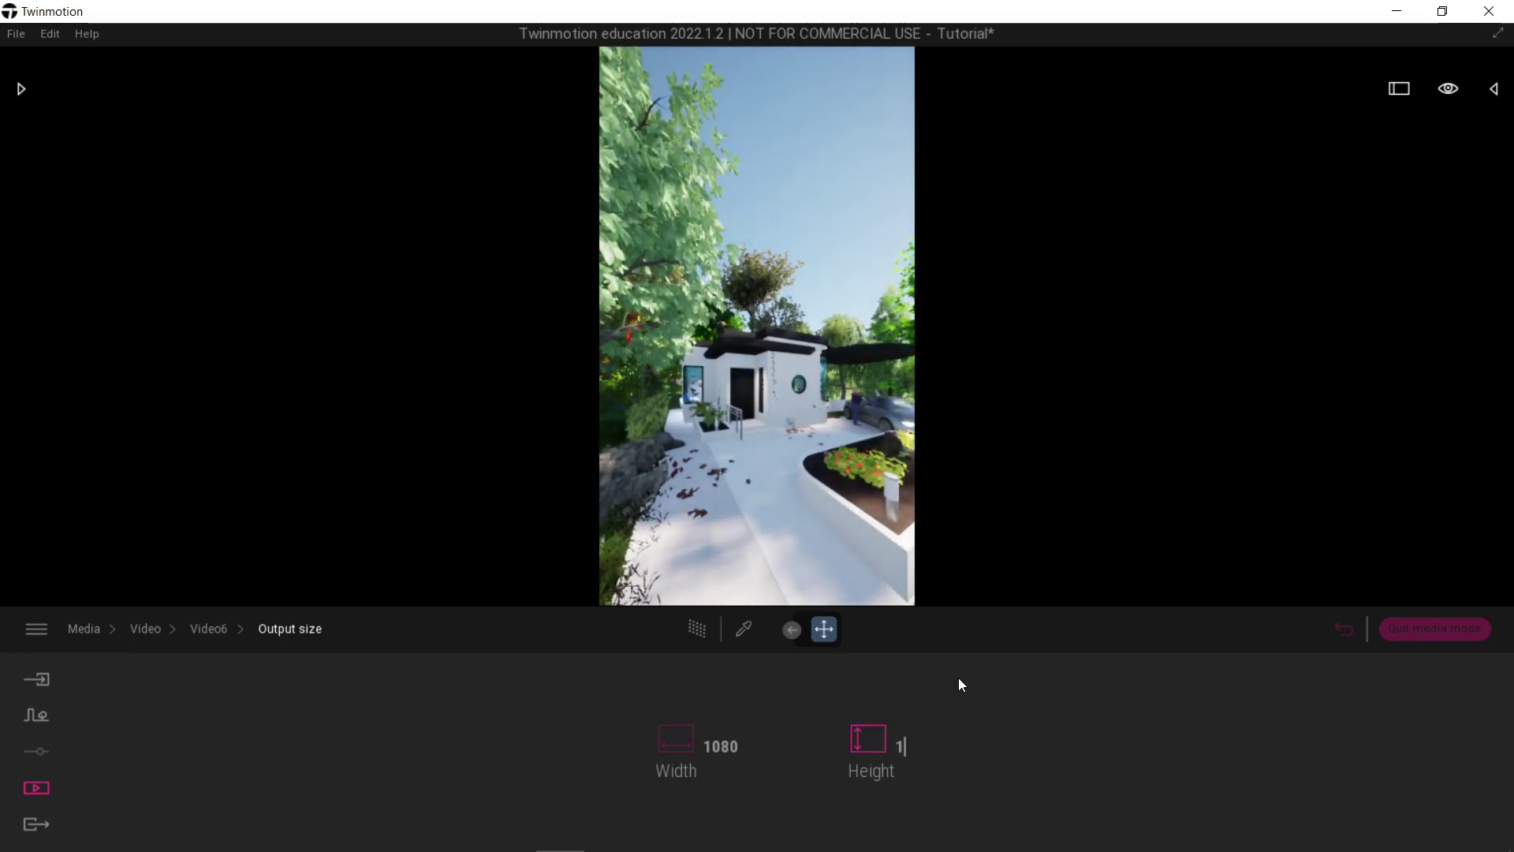
key("Return")
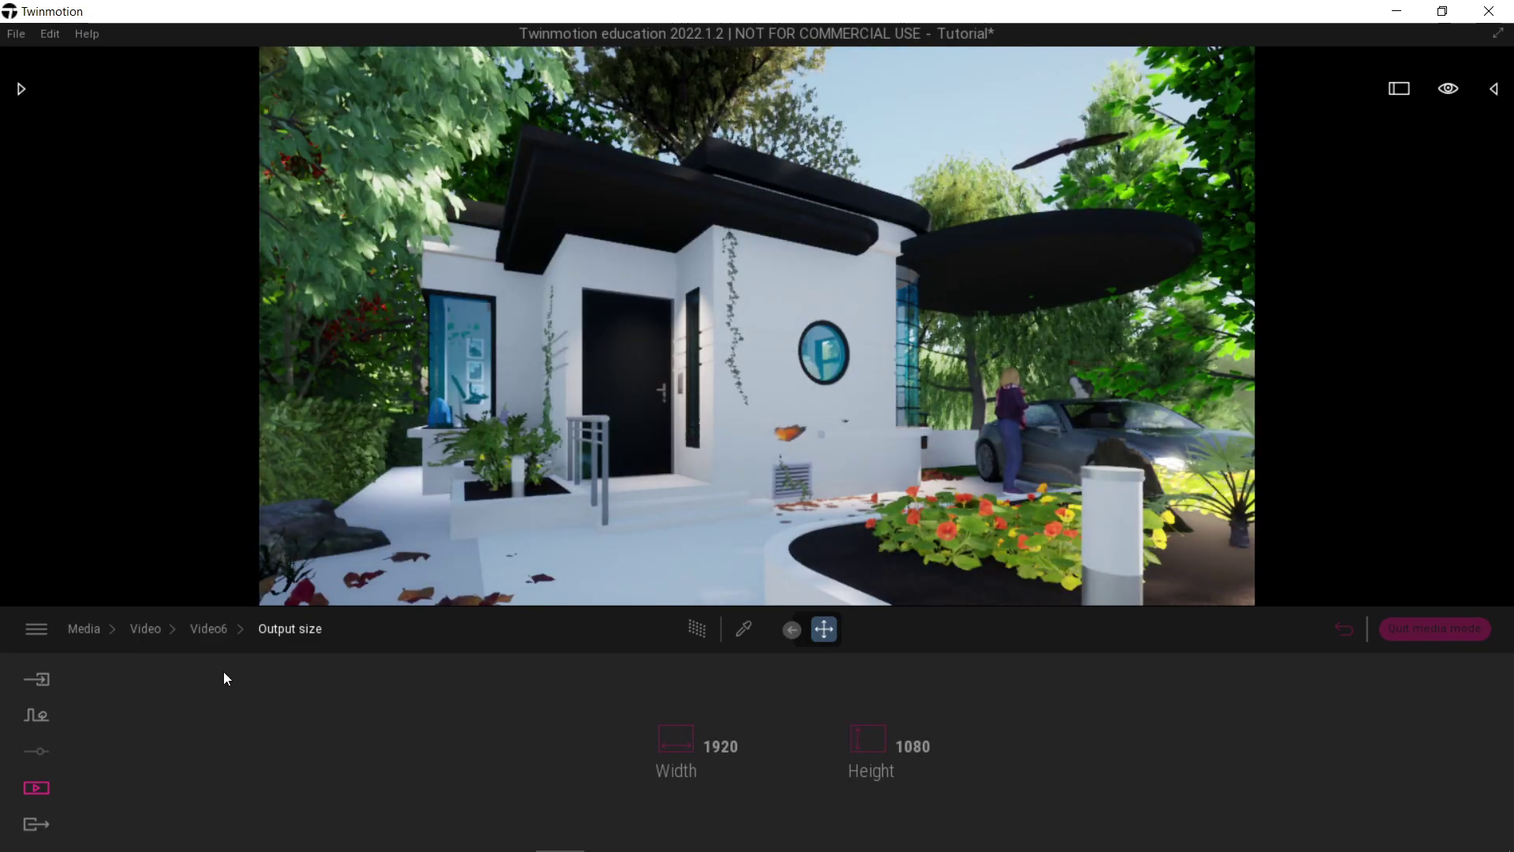
Step: Go back to the video list and duplicate Video6
left_click(208, 630)
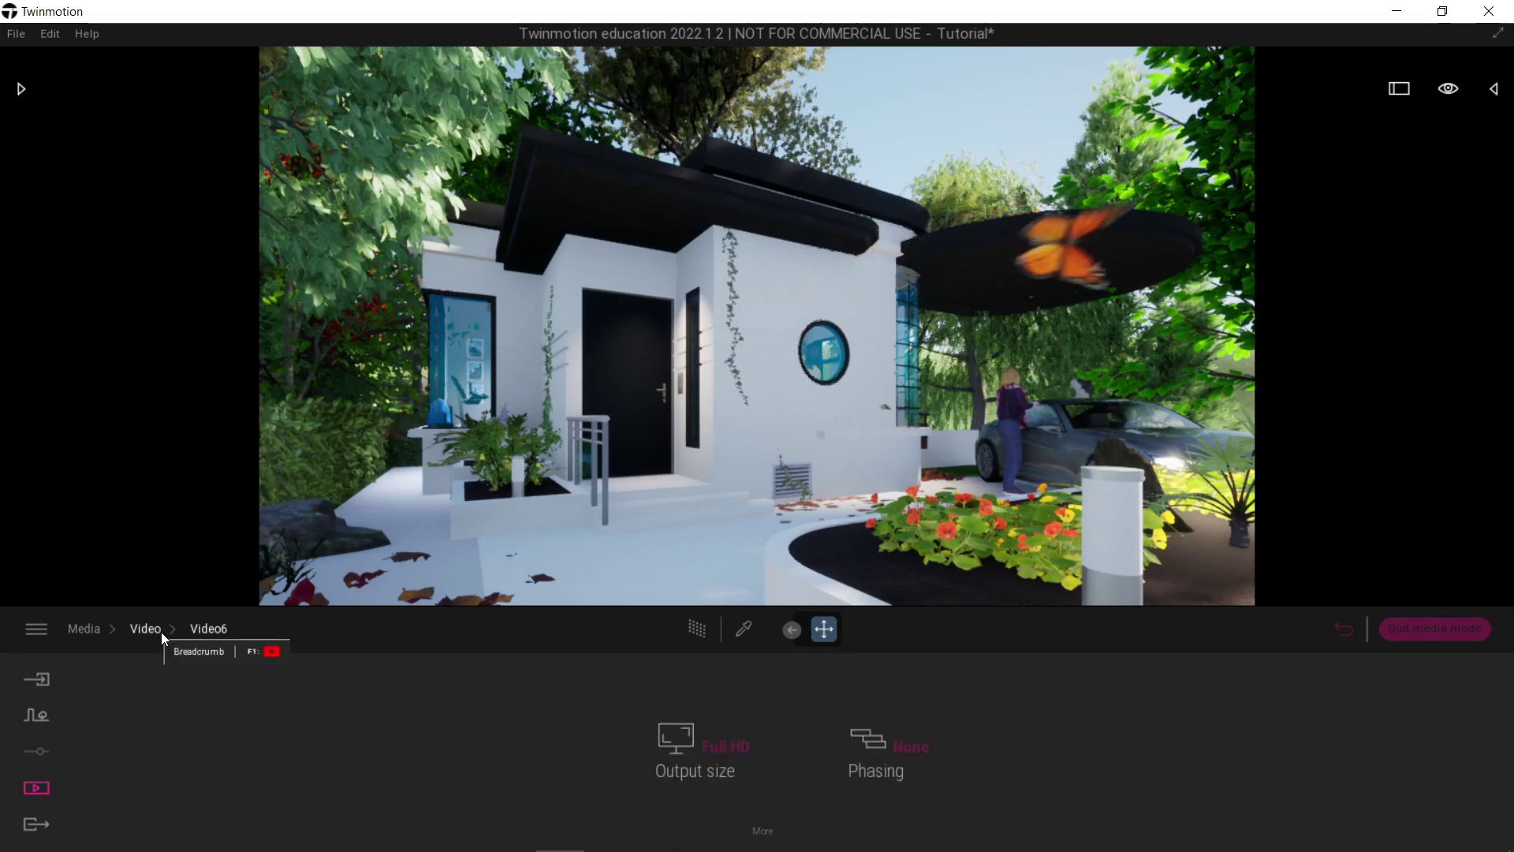
left_click(161, 632)
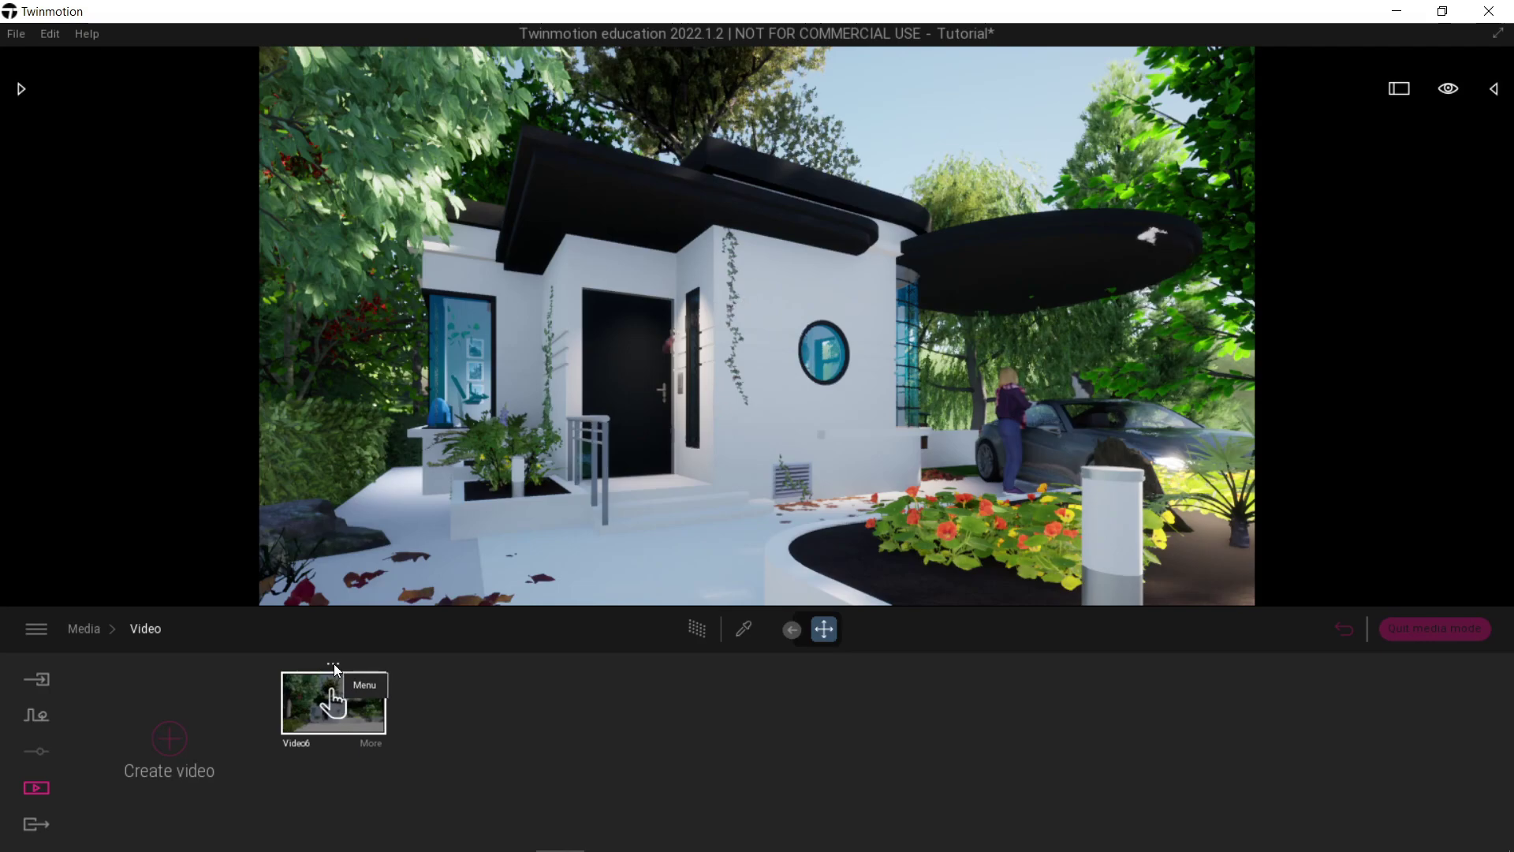
left_click(334, 665)
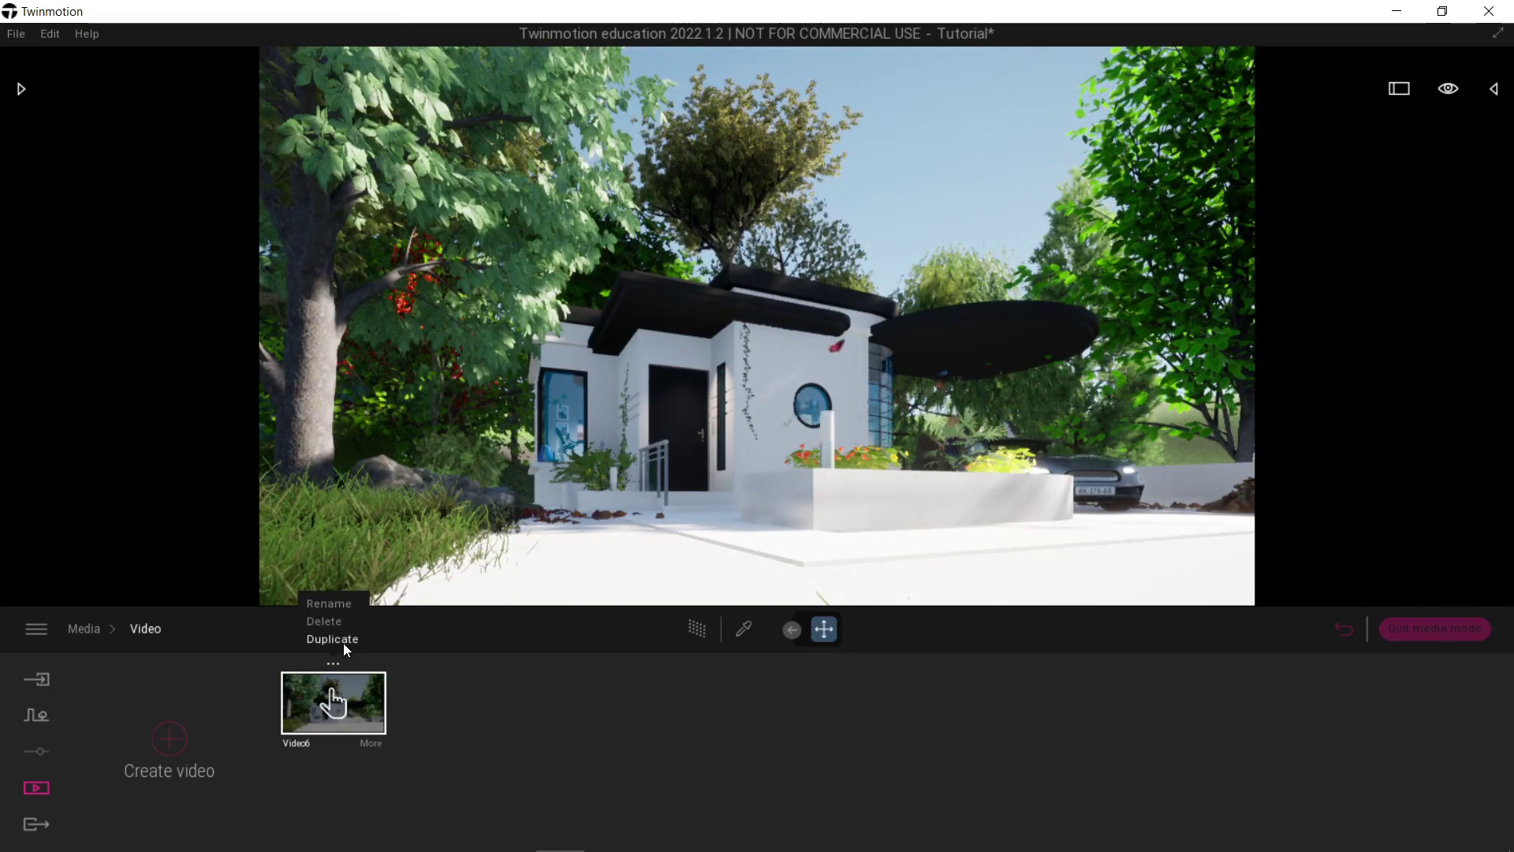
left_click(344, 640)
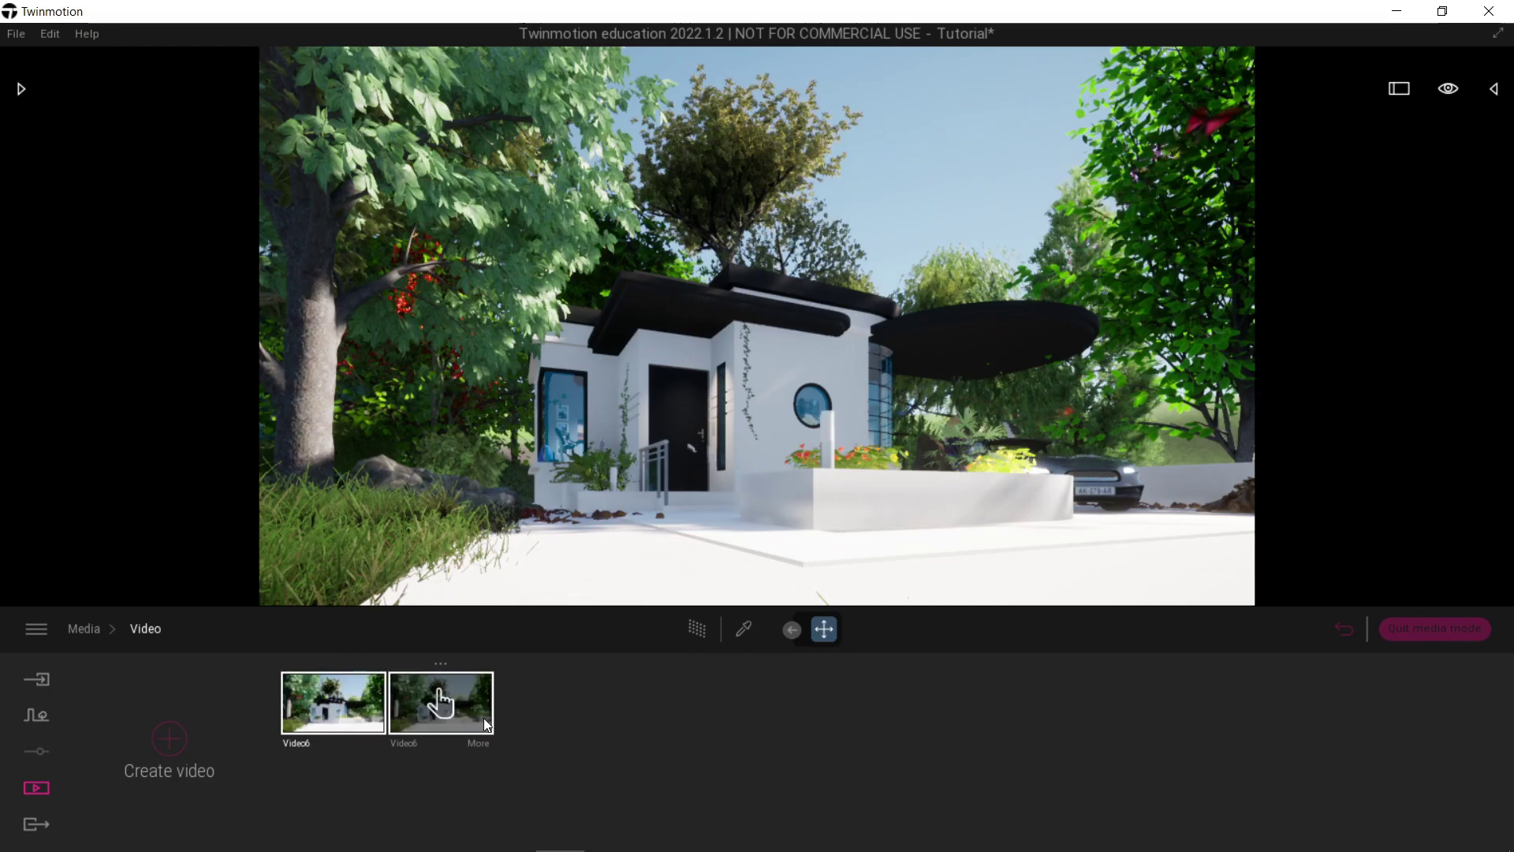
Step: Delete the duplicate video and open Video6's keyframe timeline
left_click(484, 719)
left_click(174, 636)
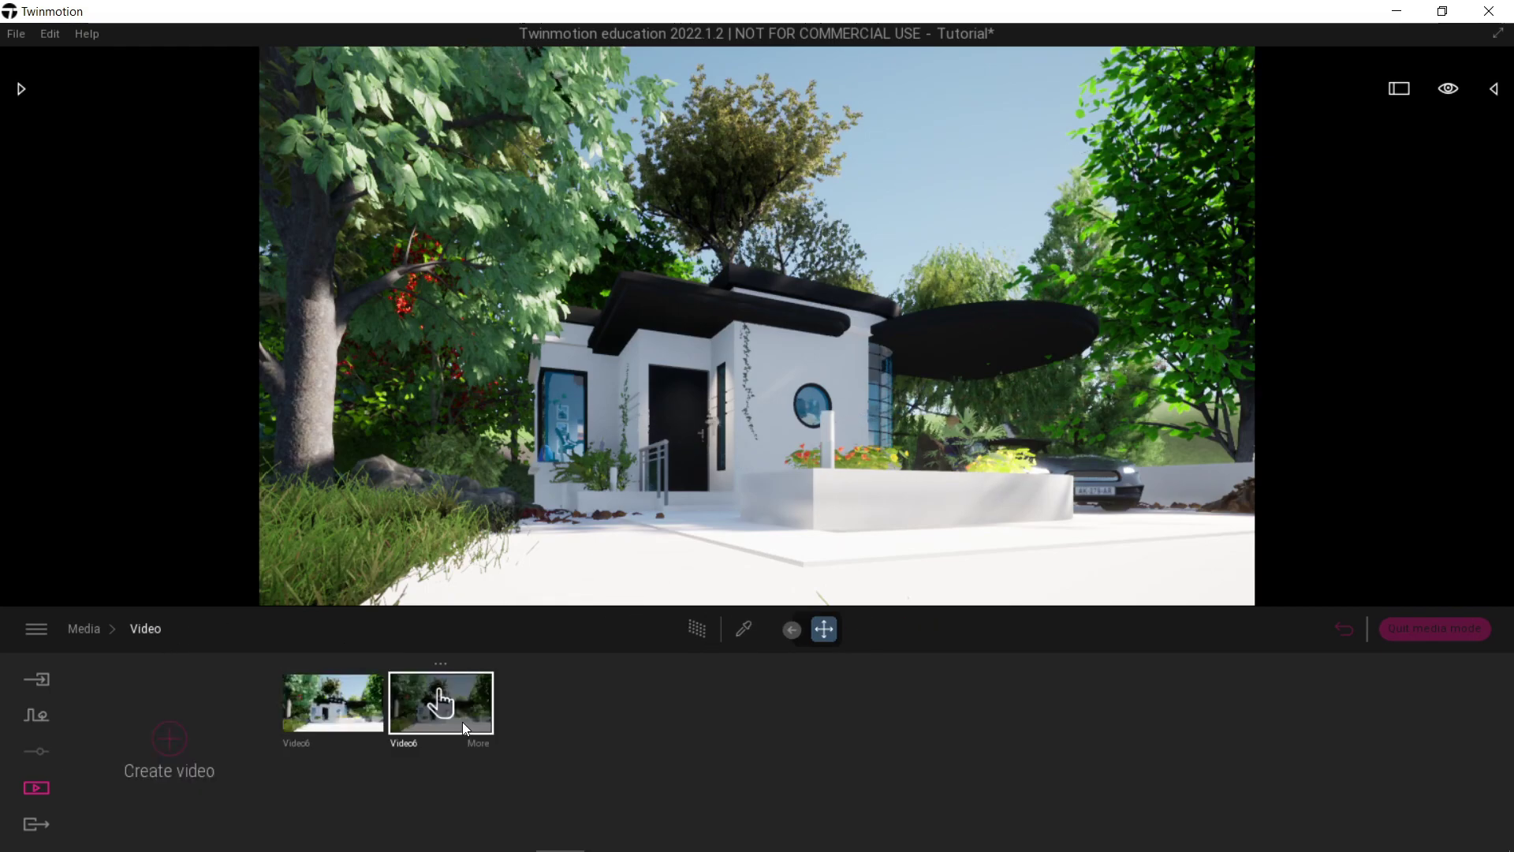
key("Delete")
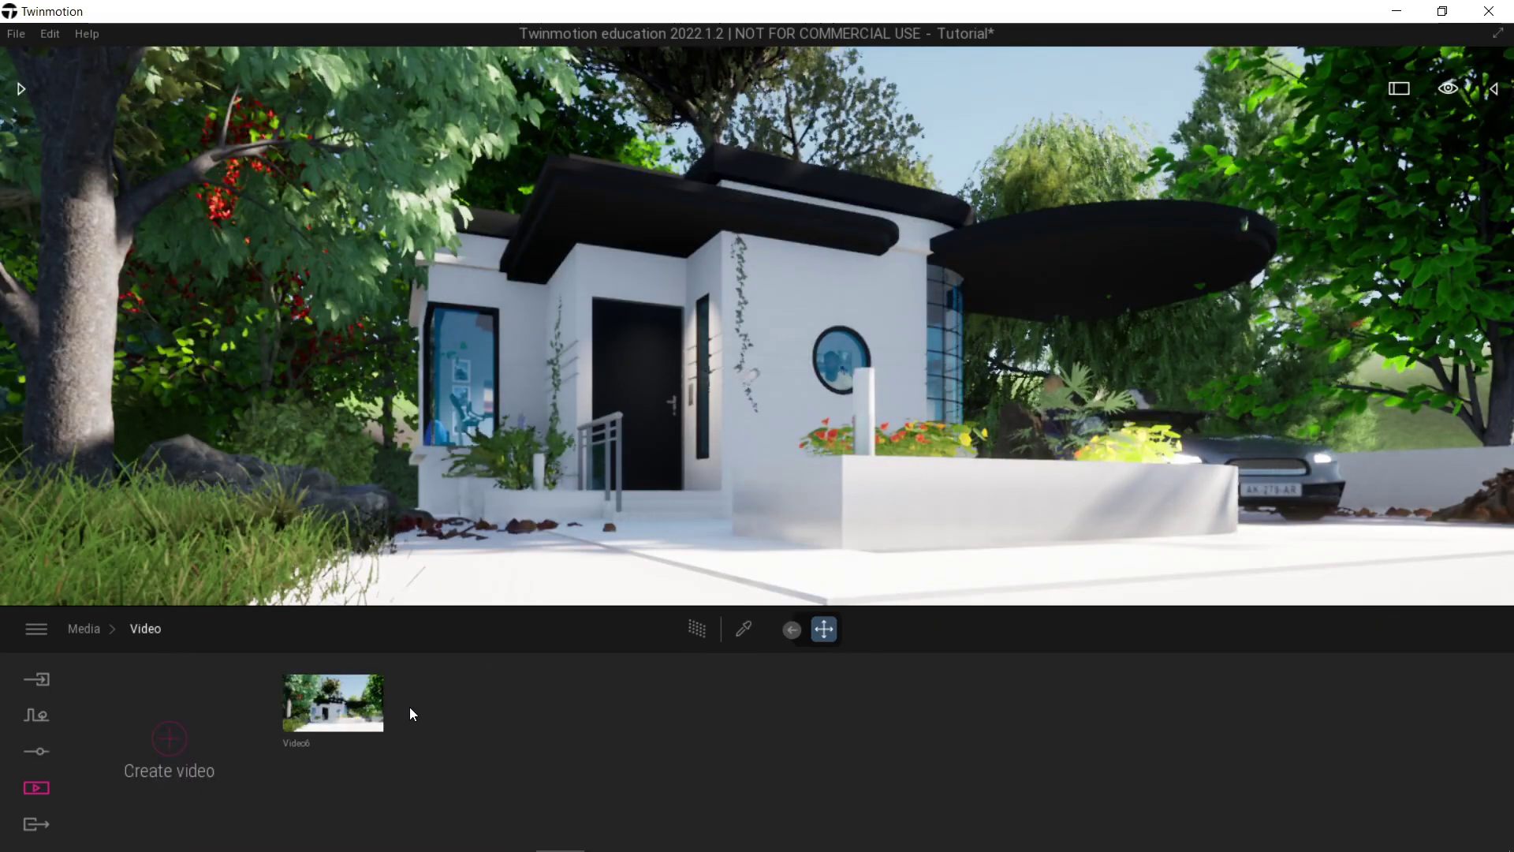
left_click(345, 699)
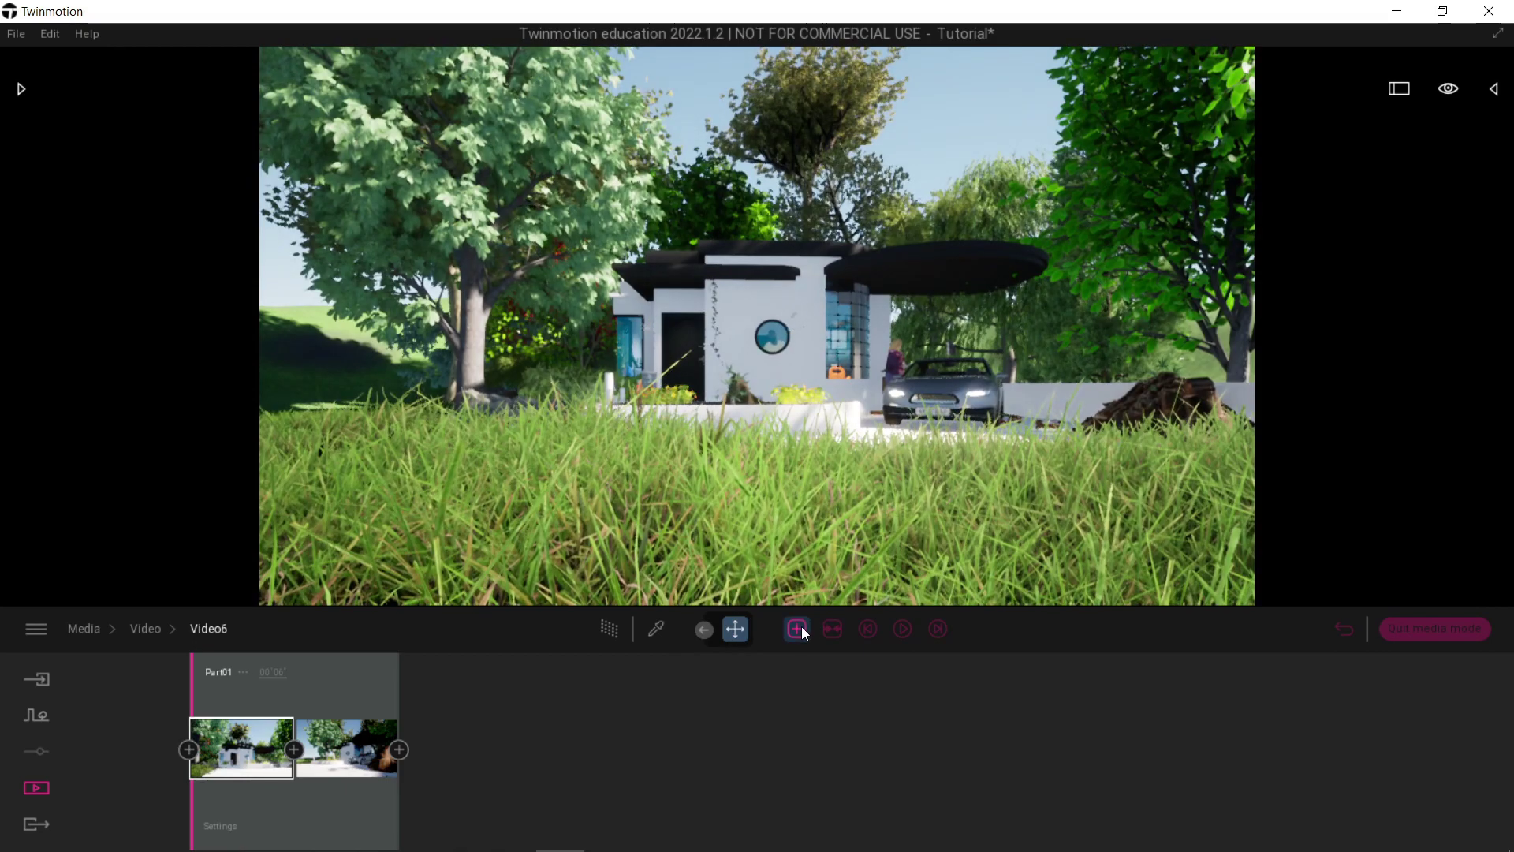
Step: Add Part02 to Video6 with a keyframe looking down on the driveway
left_click(802, 627)
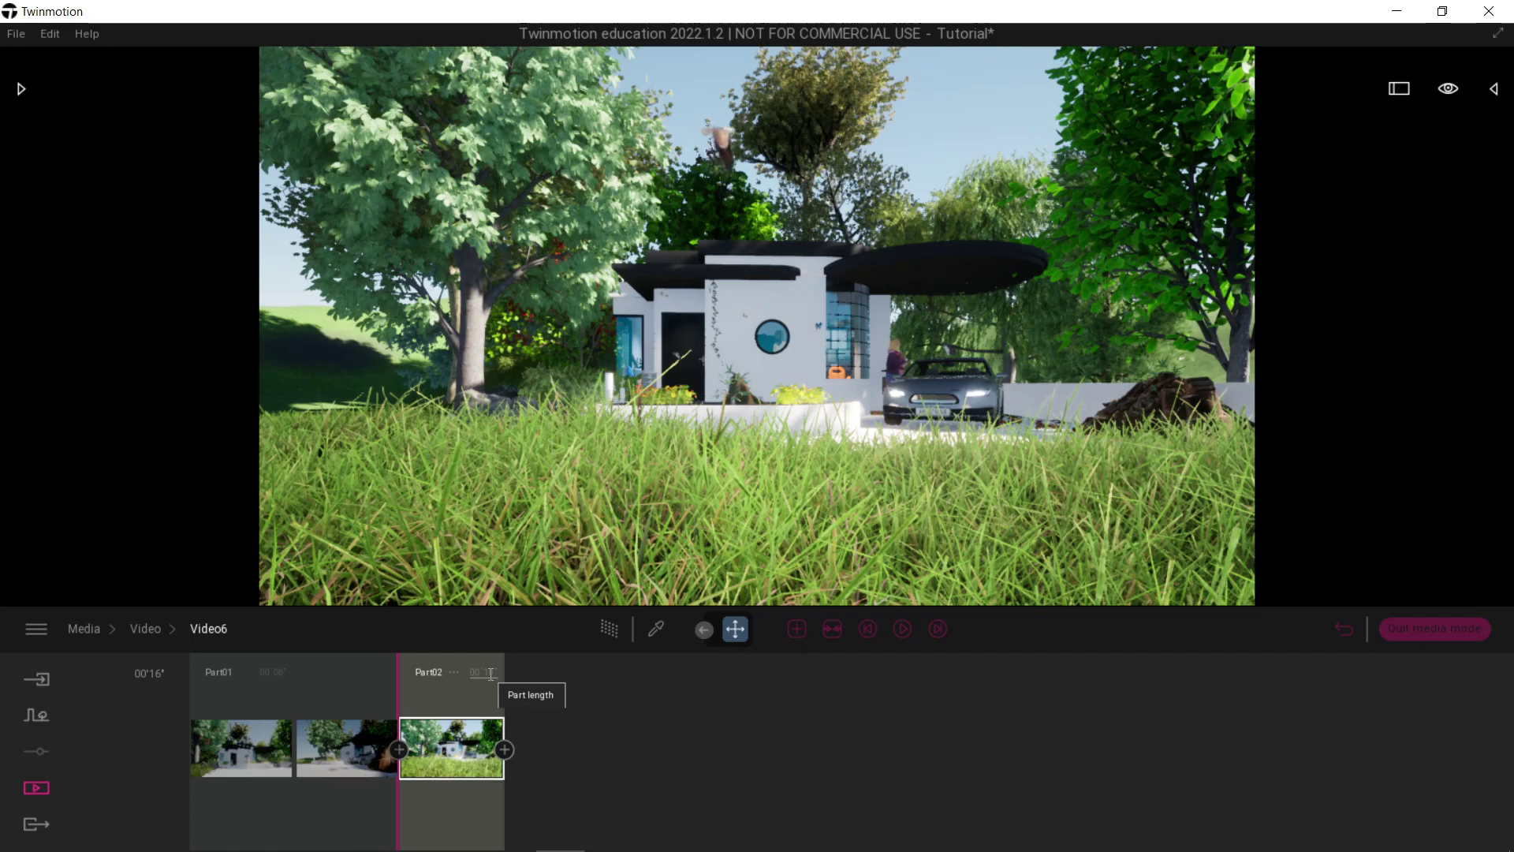
mouse_move(748, 448)
left_mouse_down()
mouse_move(753, 509)
mouse_move(774, 461)
left_mouse_up()
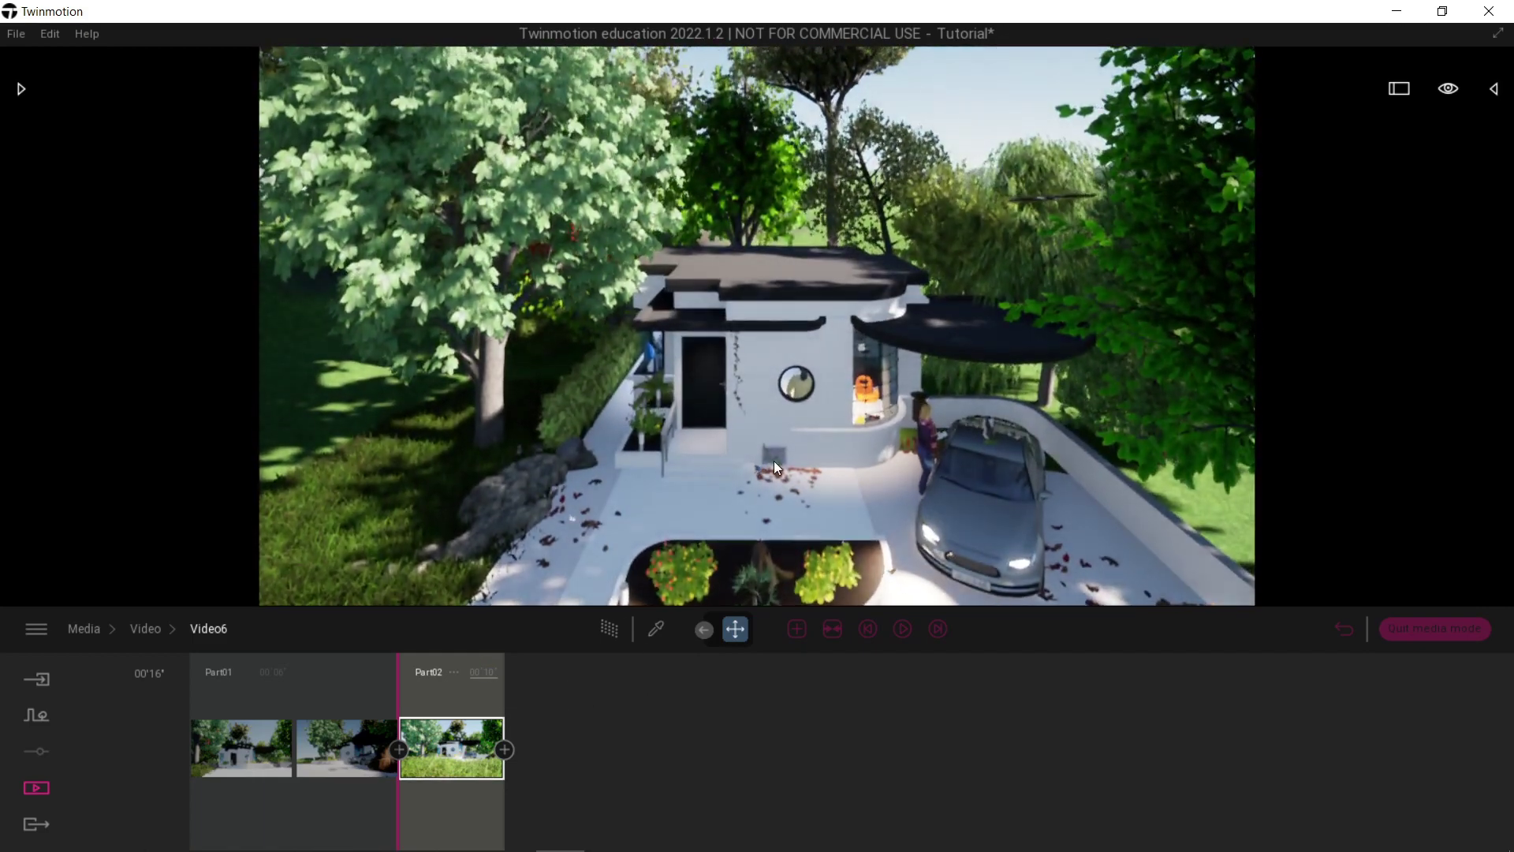
left_click(505, 749)
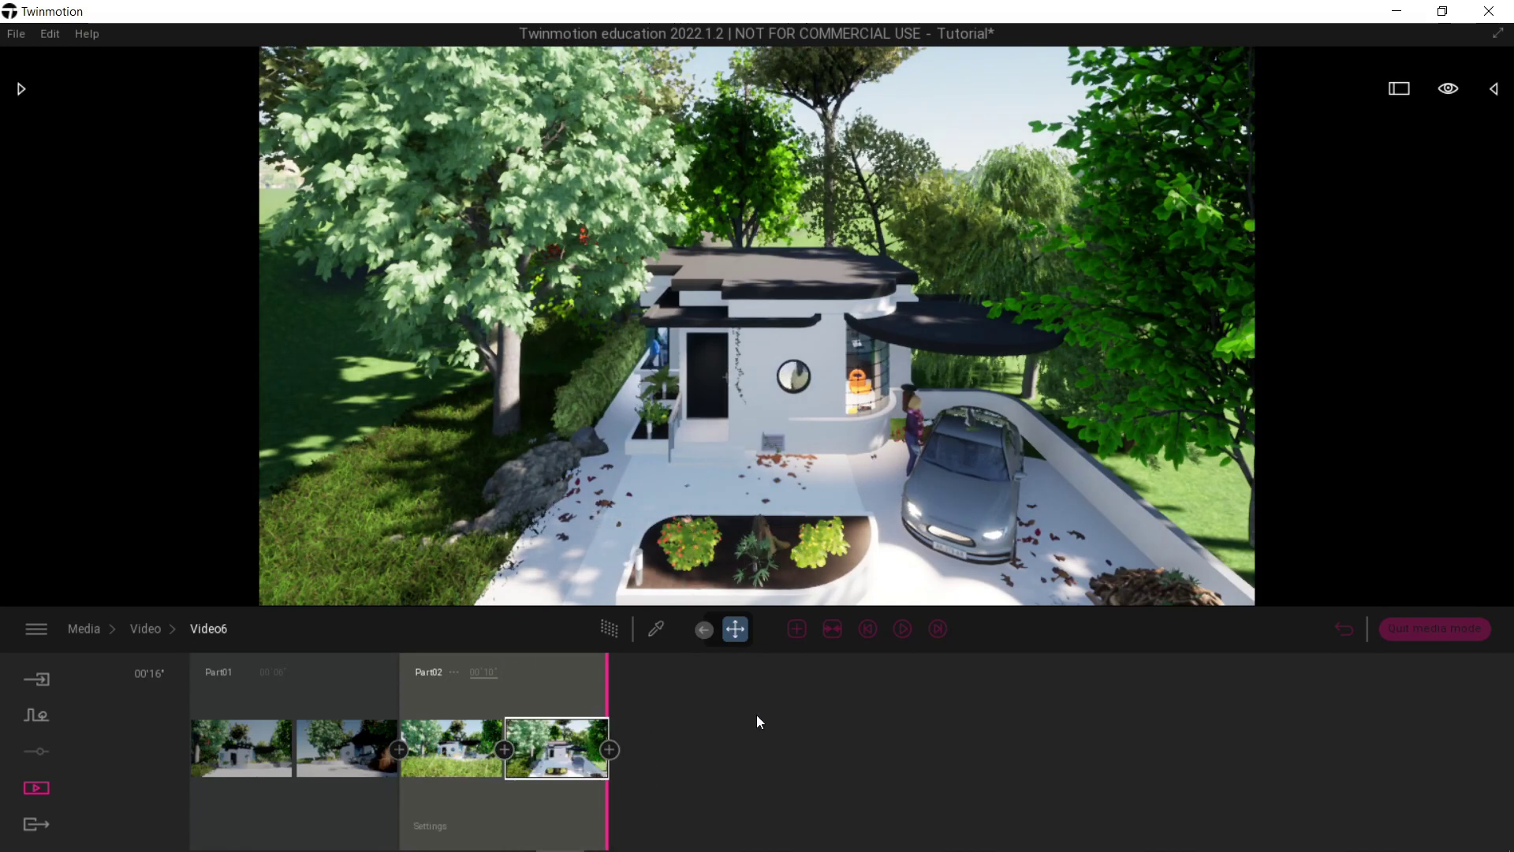
Step: Preview the whole video and scrub the timeline across both parts
left_click(903, 628)
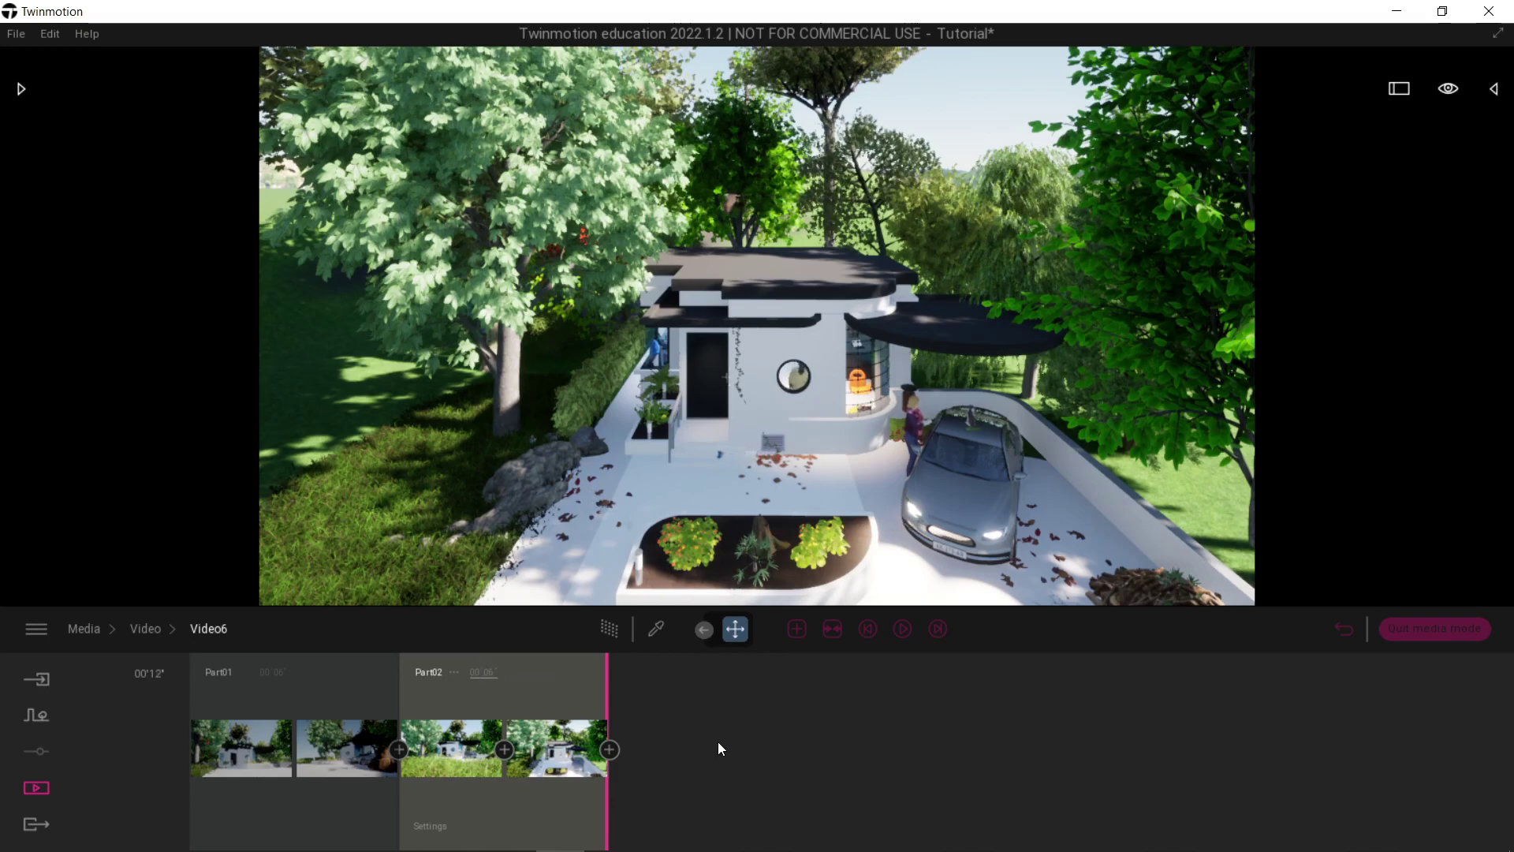
left_click_drag(308, 802, 357, 796)
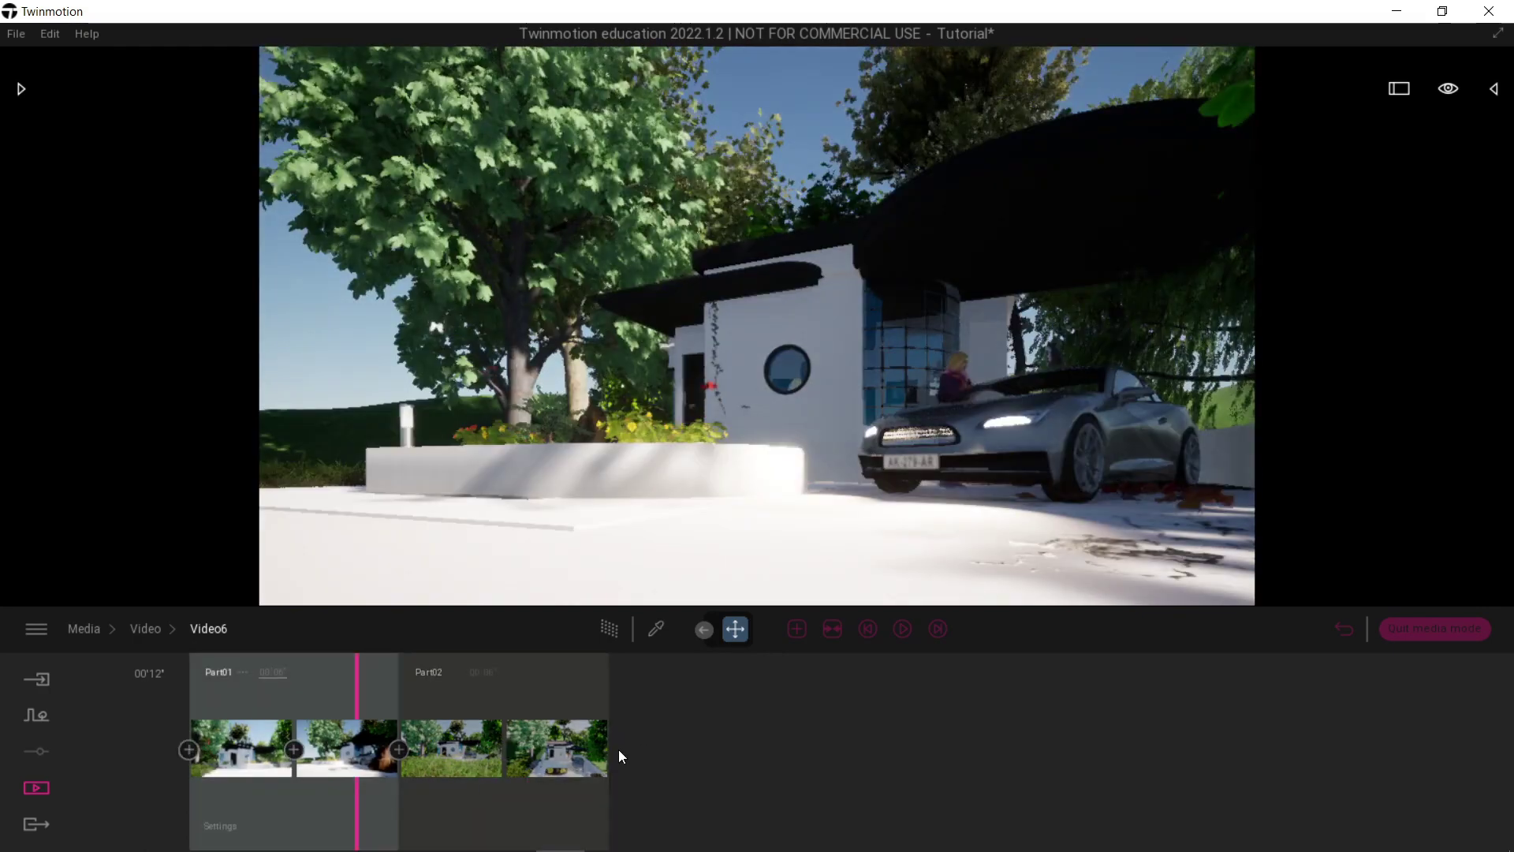
left_click(835, 629)
left_click_drag(358, 812, 250, 801)
left_click(829, 629)
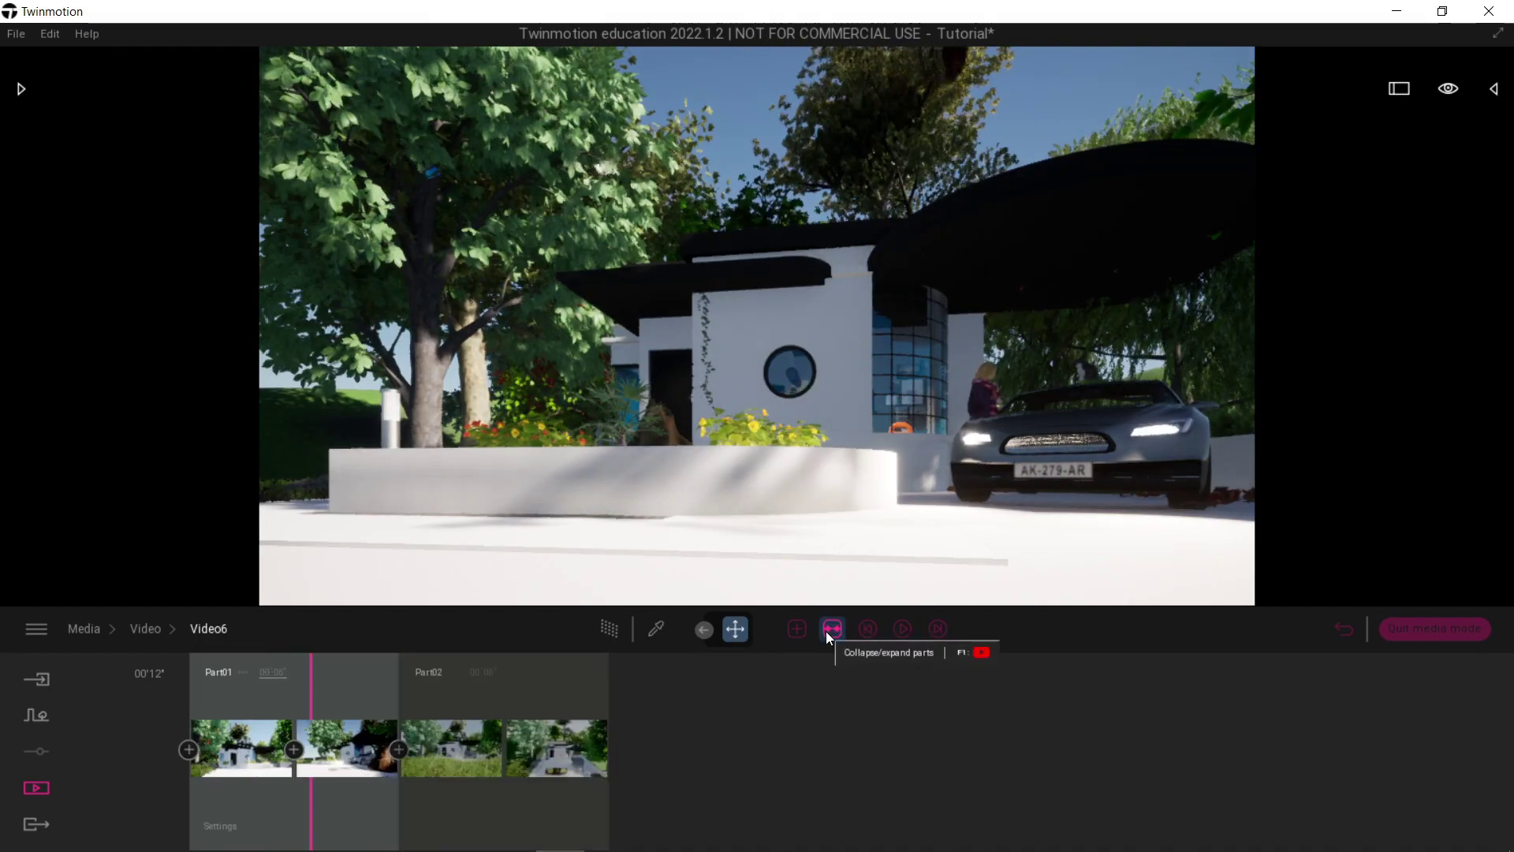
left_click(218, 825)
left_click(414, 746)
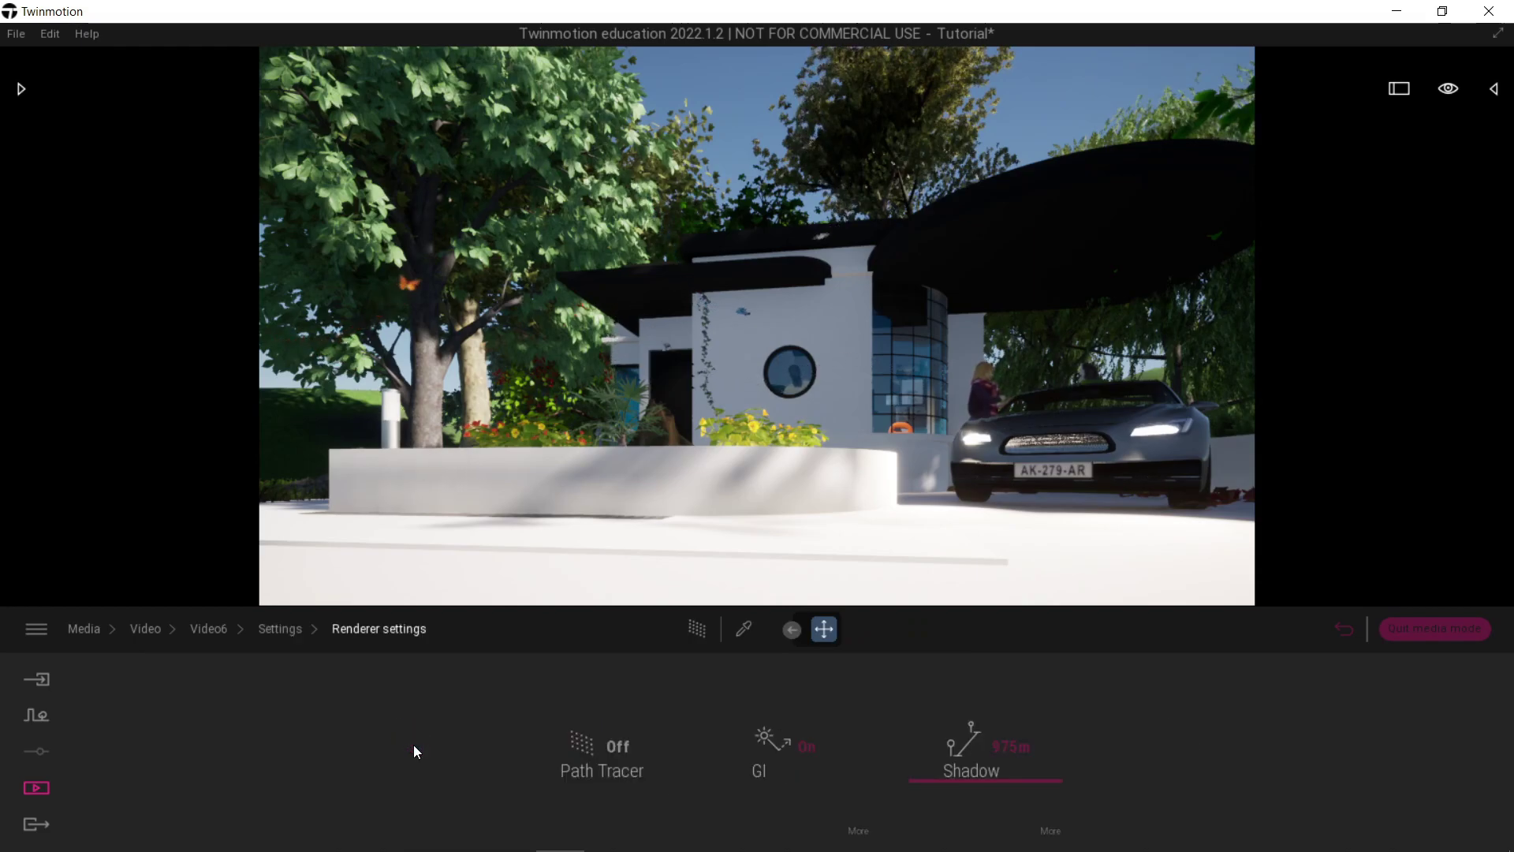
left_click(278, 628)
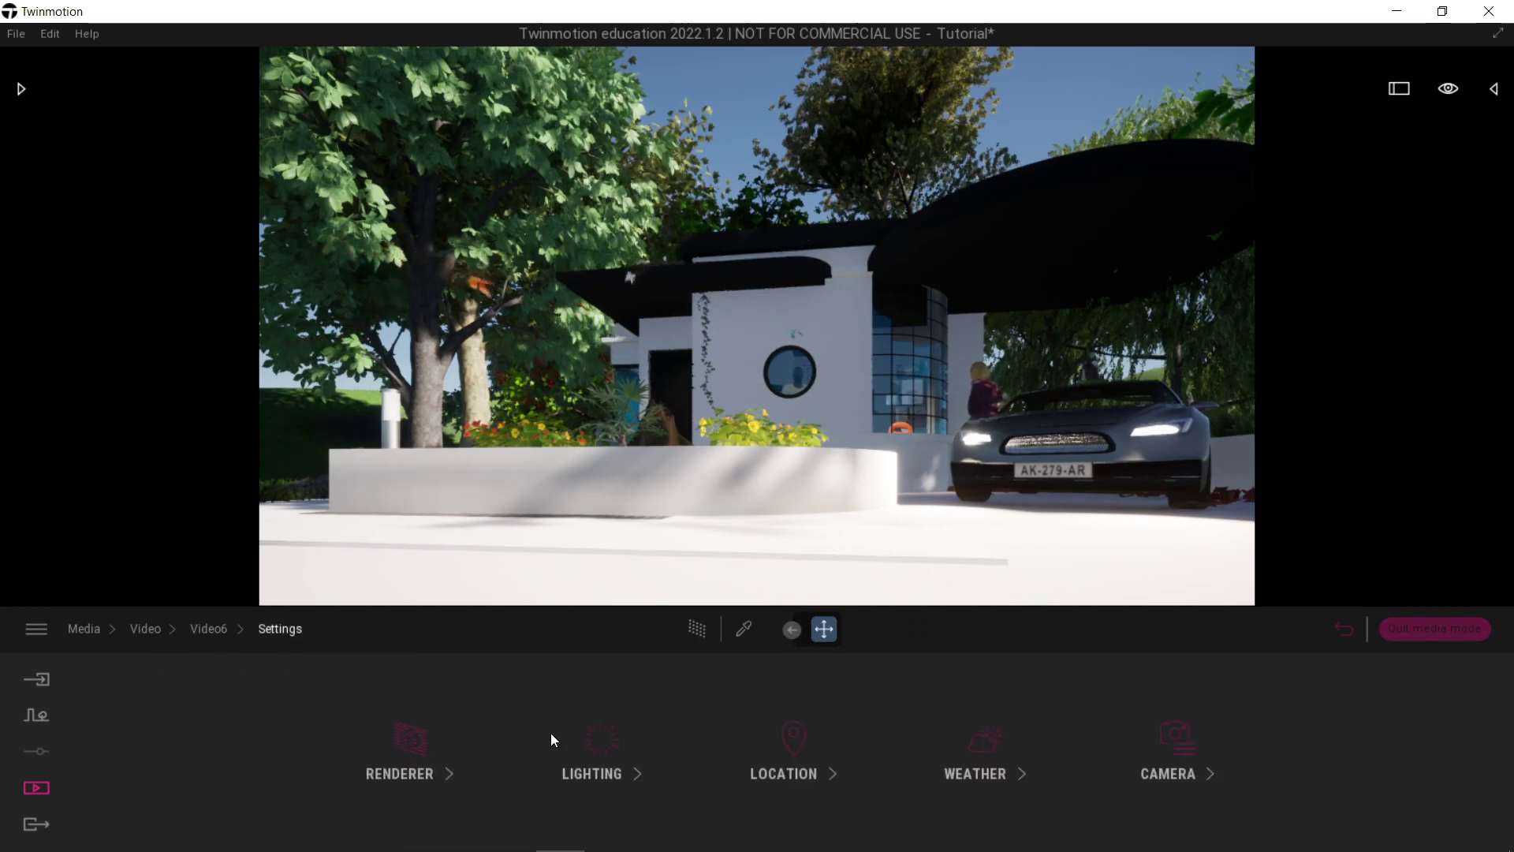
left_click(589, 752)
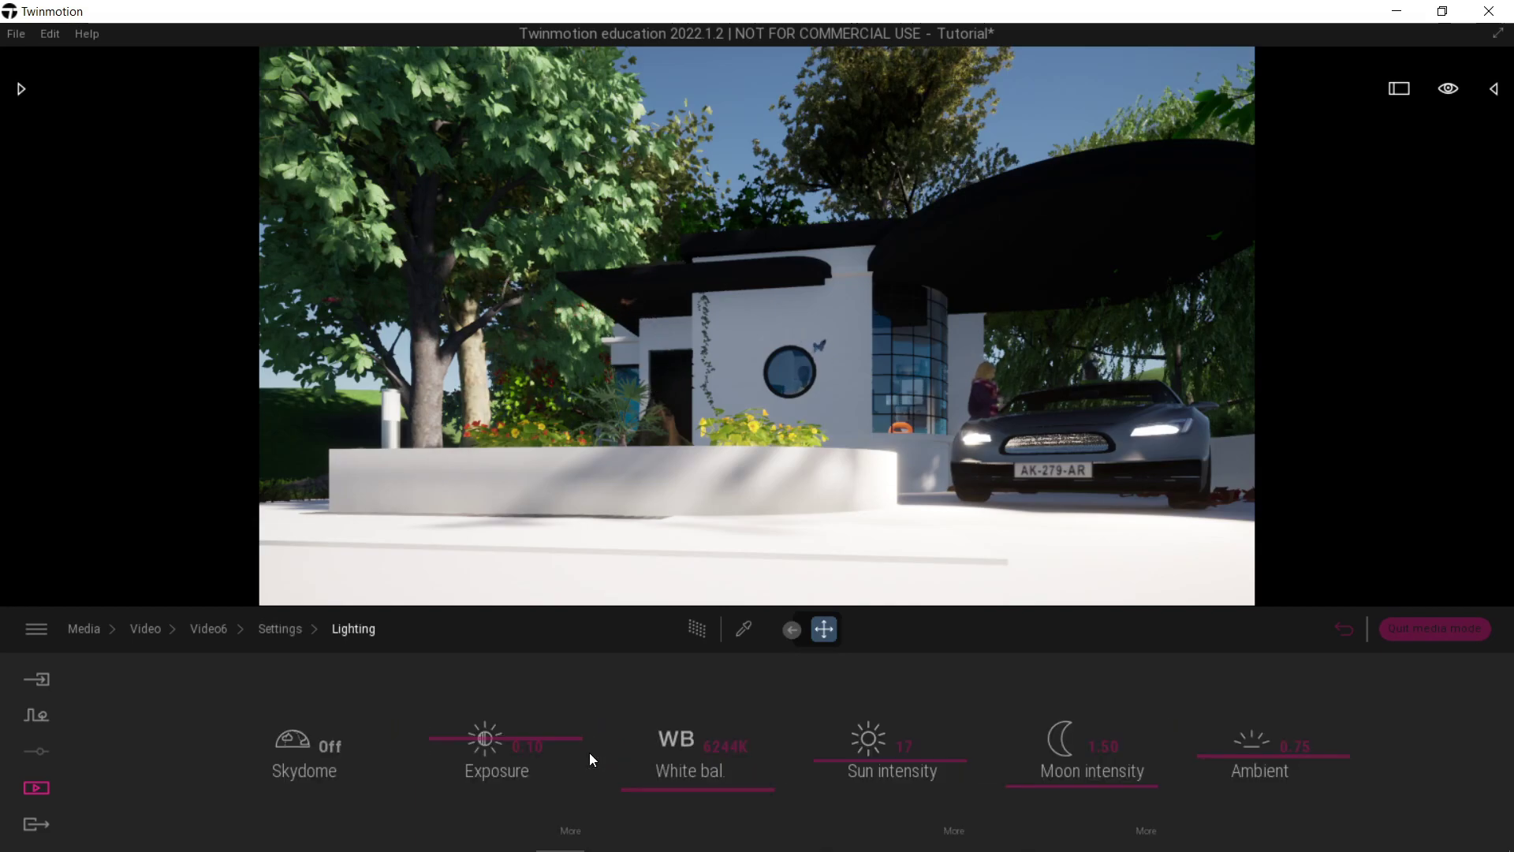
left_click(339, 745)
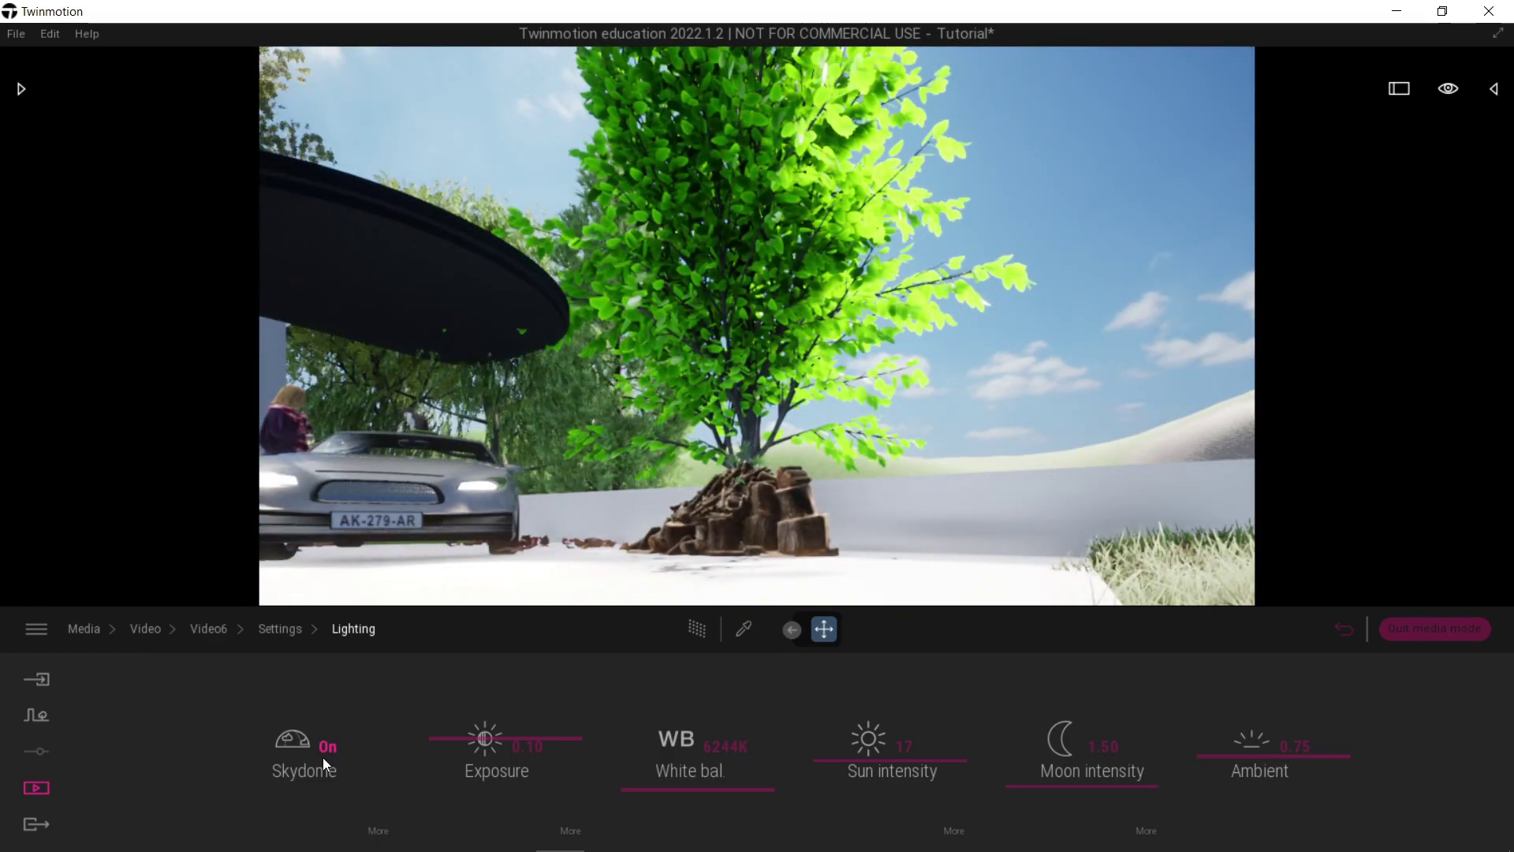
left_click(323, 756)
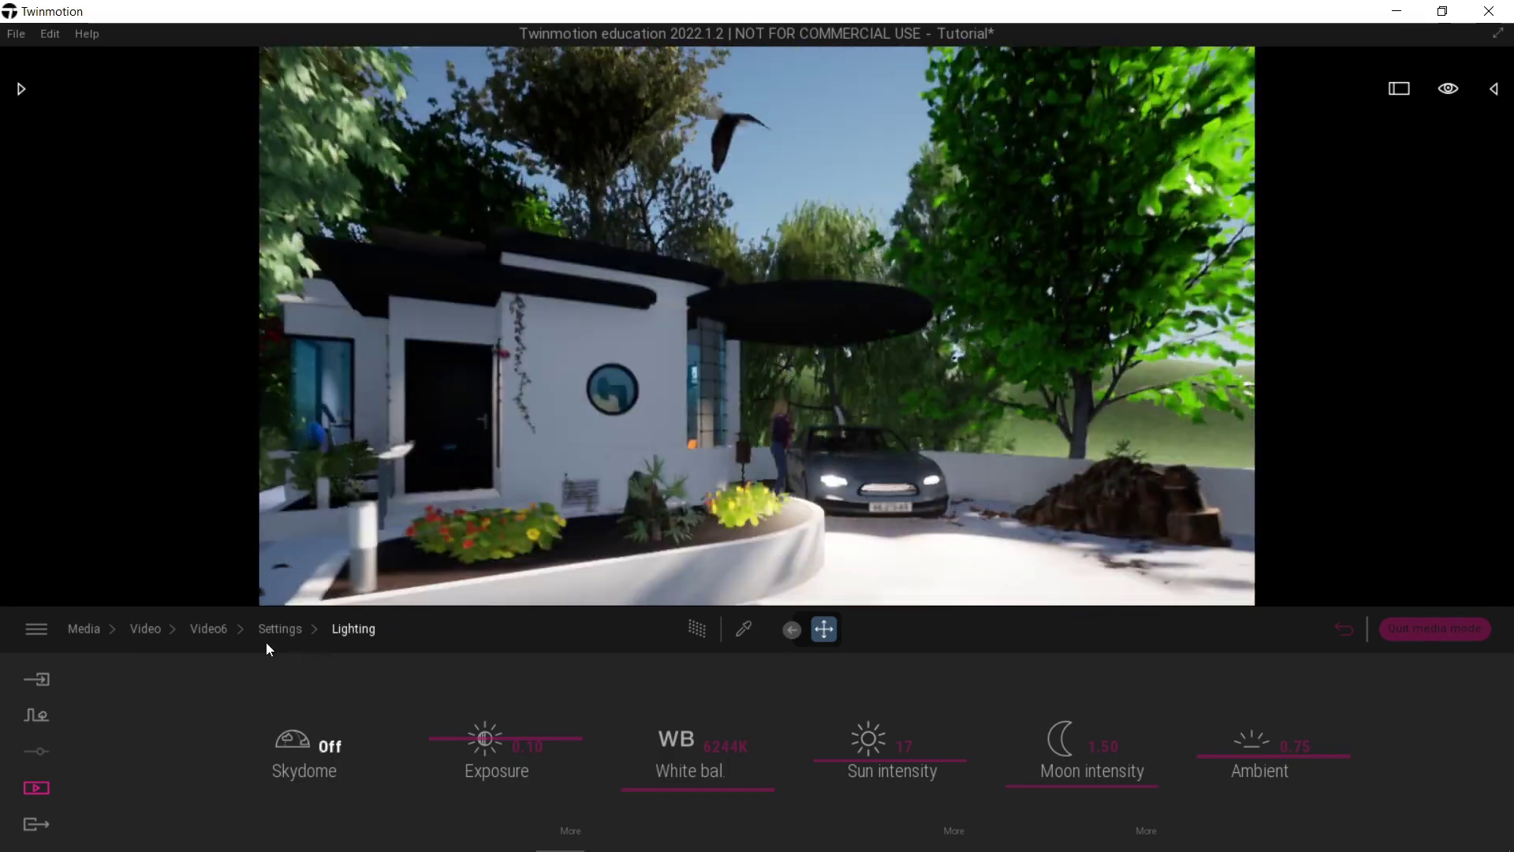
left_click(270, 628)
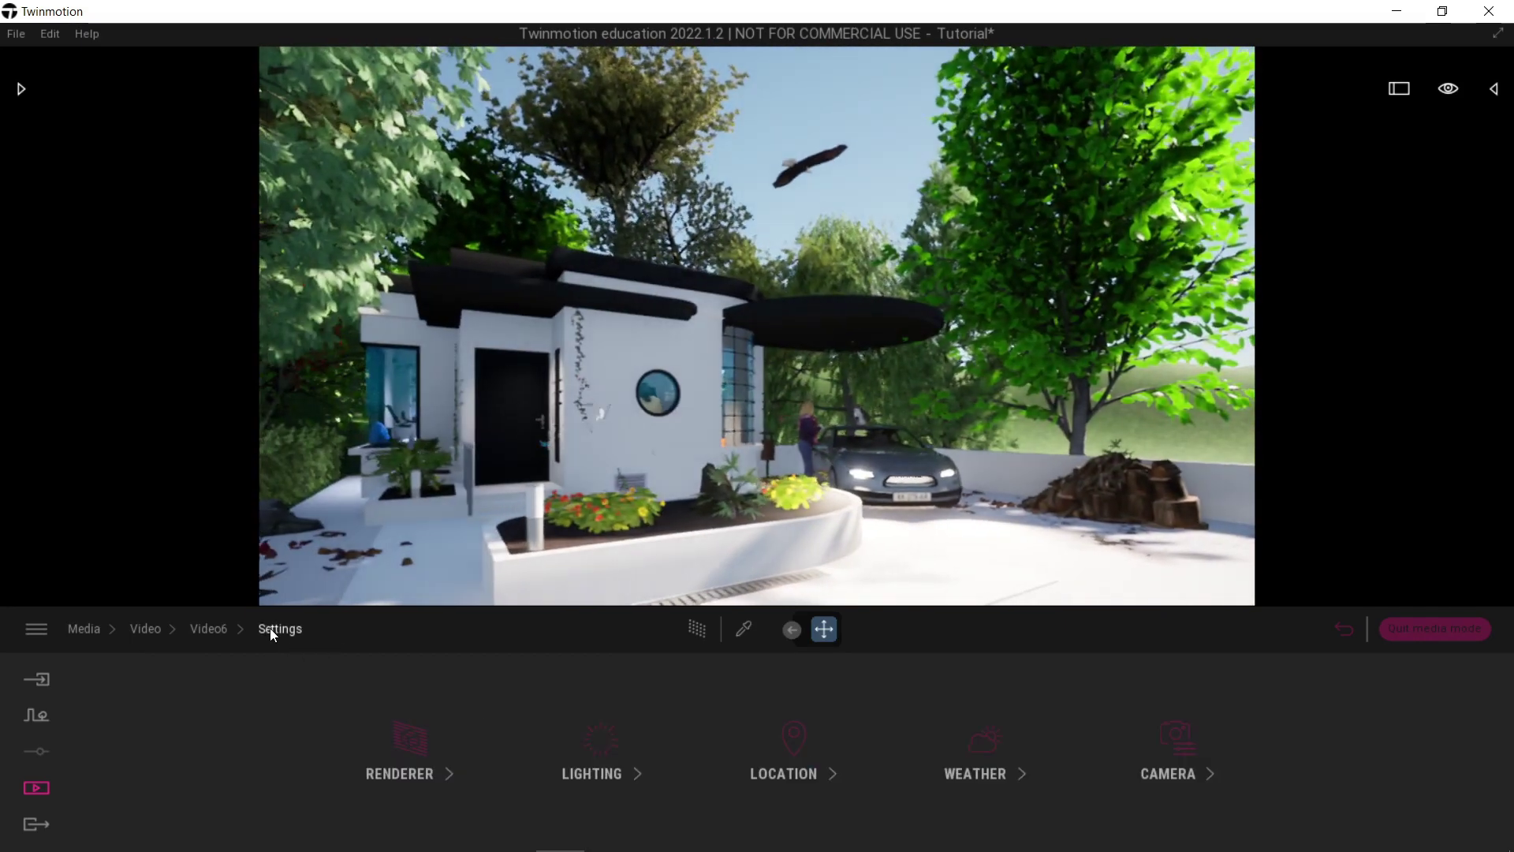
Step: Try night and about 09:58 as the time of day, then return to the Video6 timeline
left_click(791, 742)
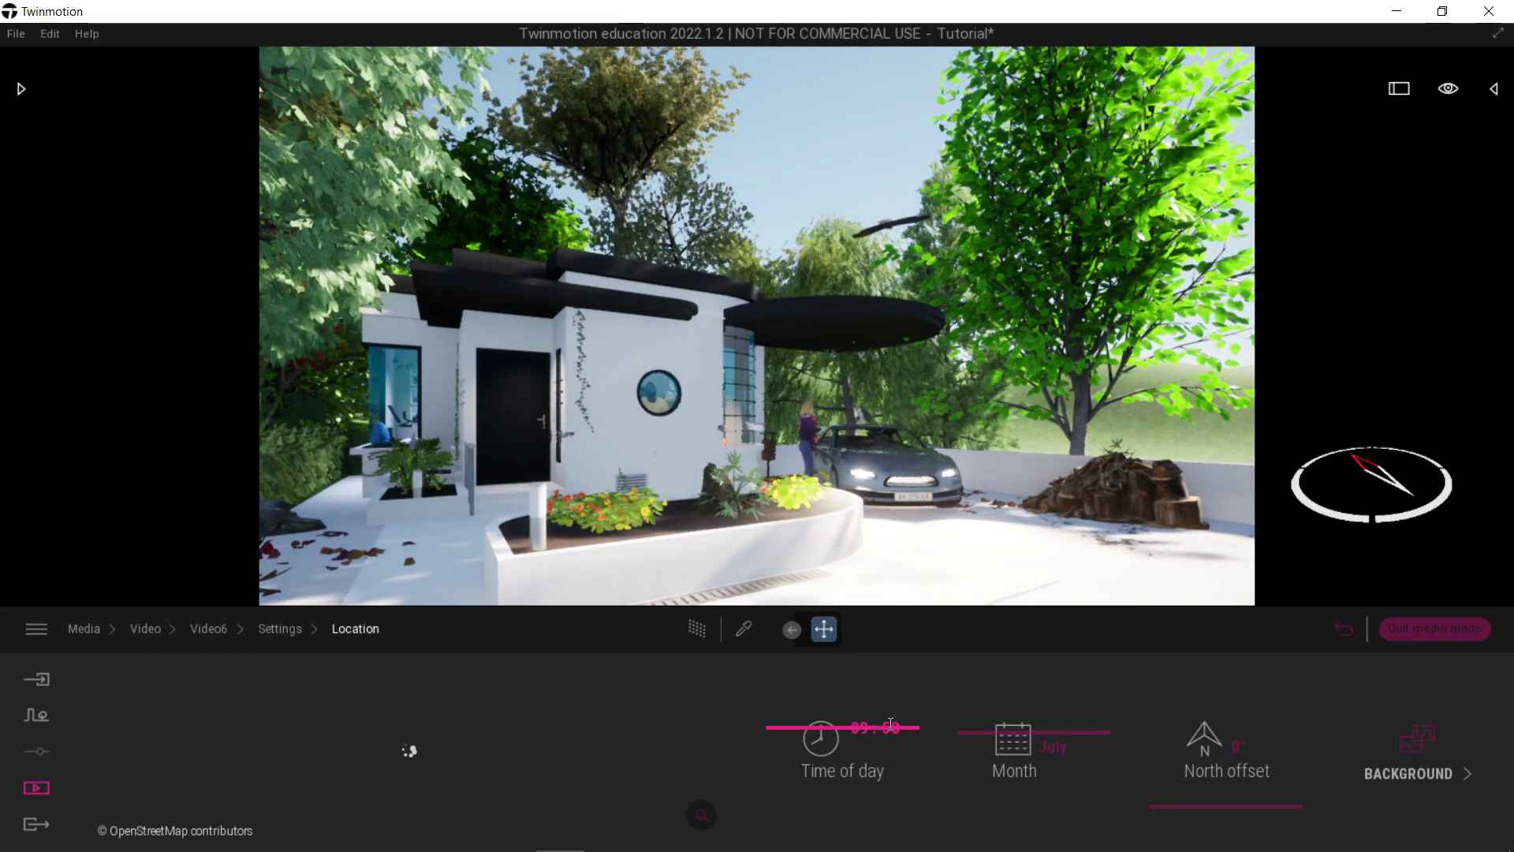
mouse_move(913, 709)
left_mouse_down()
mouse_move(917, 685)
mouse_move(906, 771)
mouse_move(906, 701)
mouse_move(904, 733)
left_mouse_up()
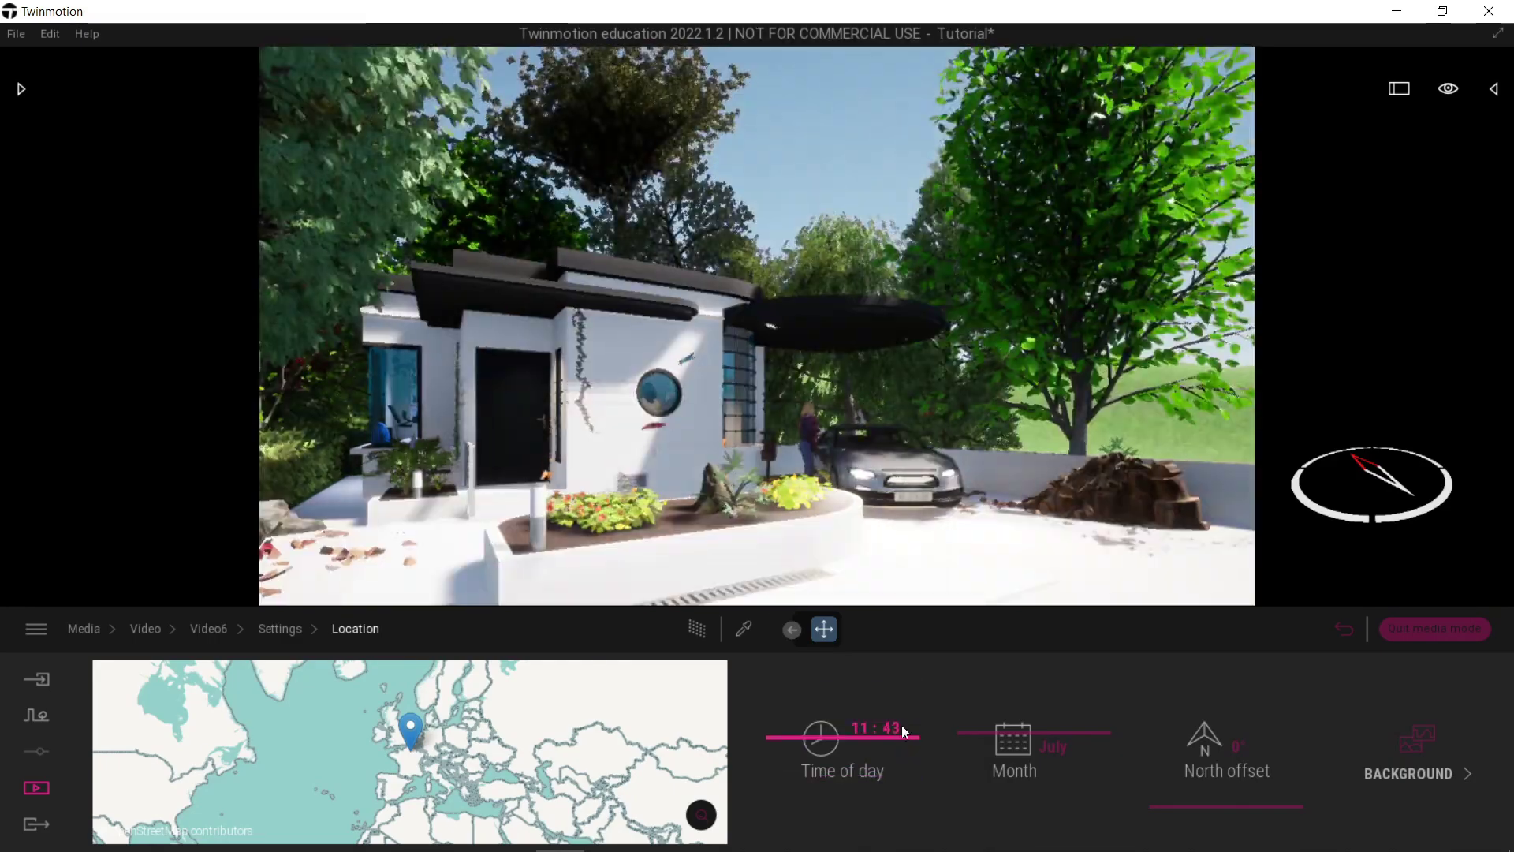
left_click_drag(944, 681, 945, 681)
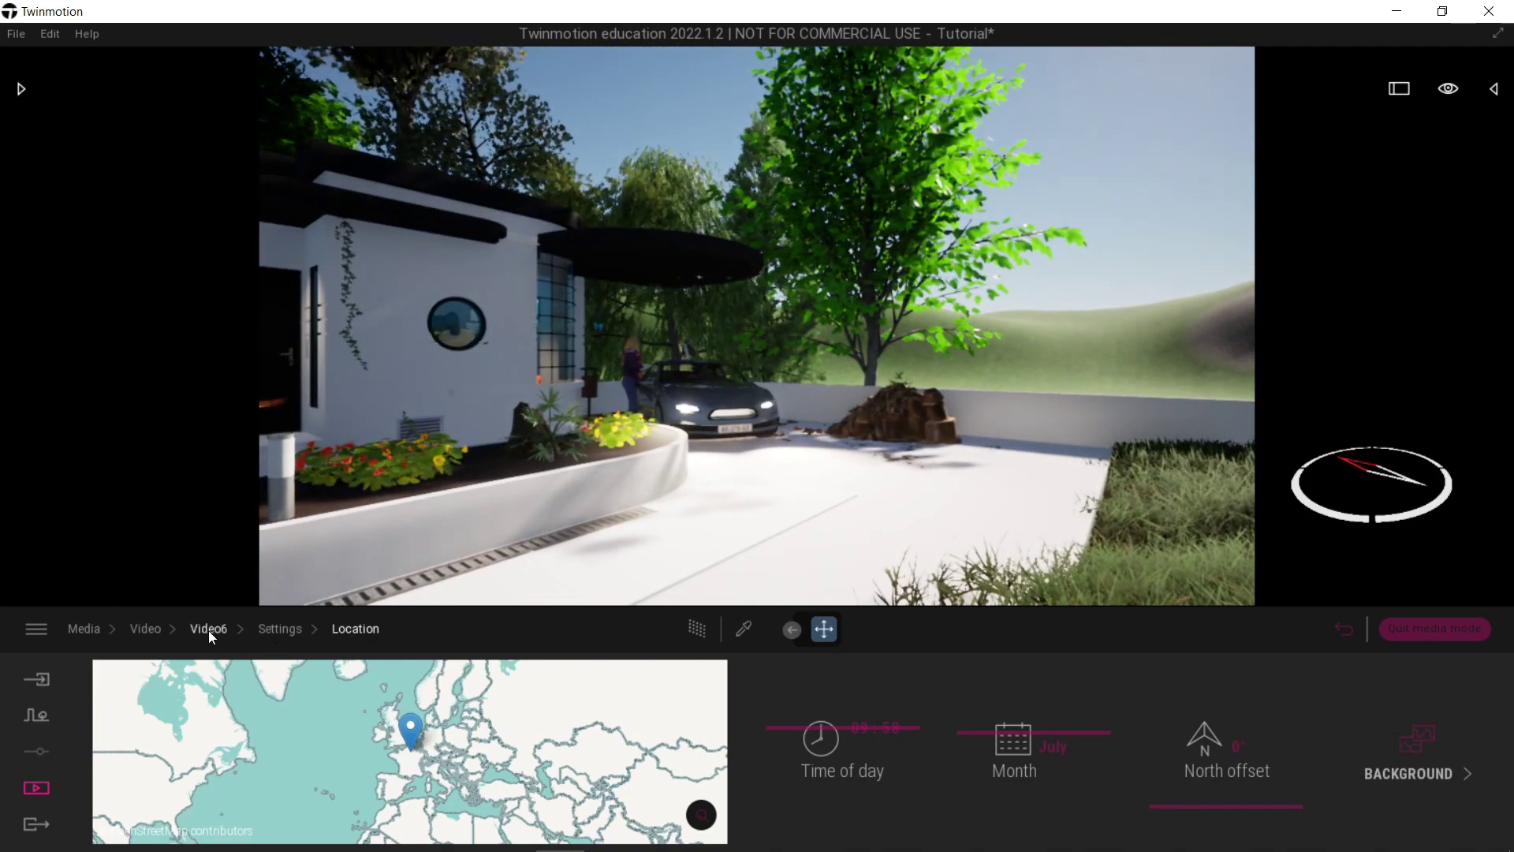
left_click(209, 631)
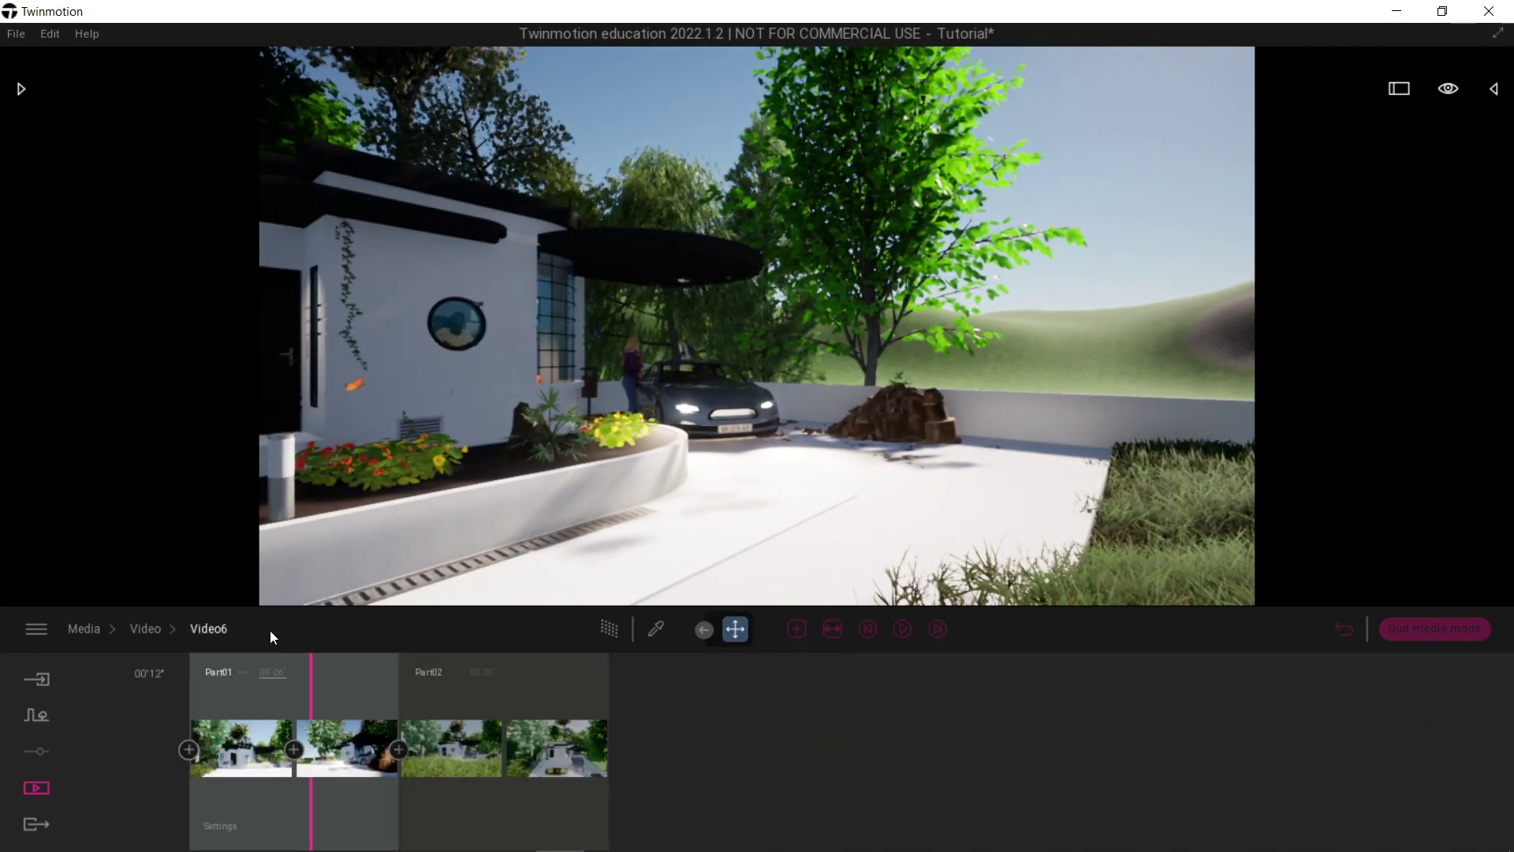
Step: In Weather settings, move the weather change point later, shift the season to snowy winter, and adjust Growth
left_click(225, 830)
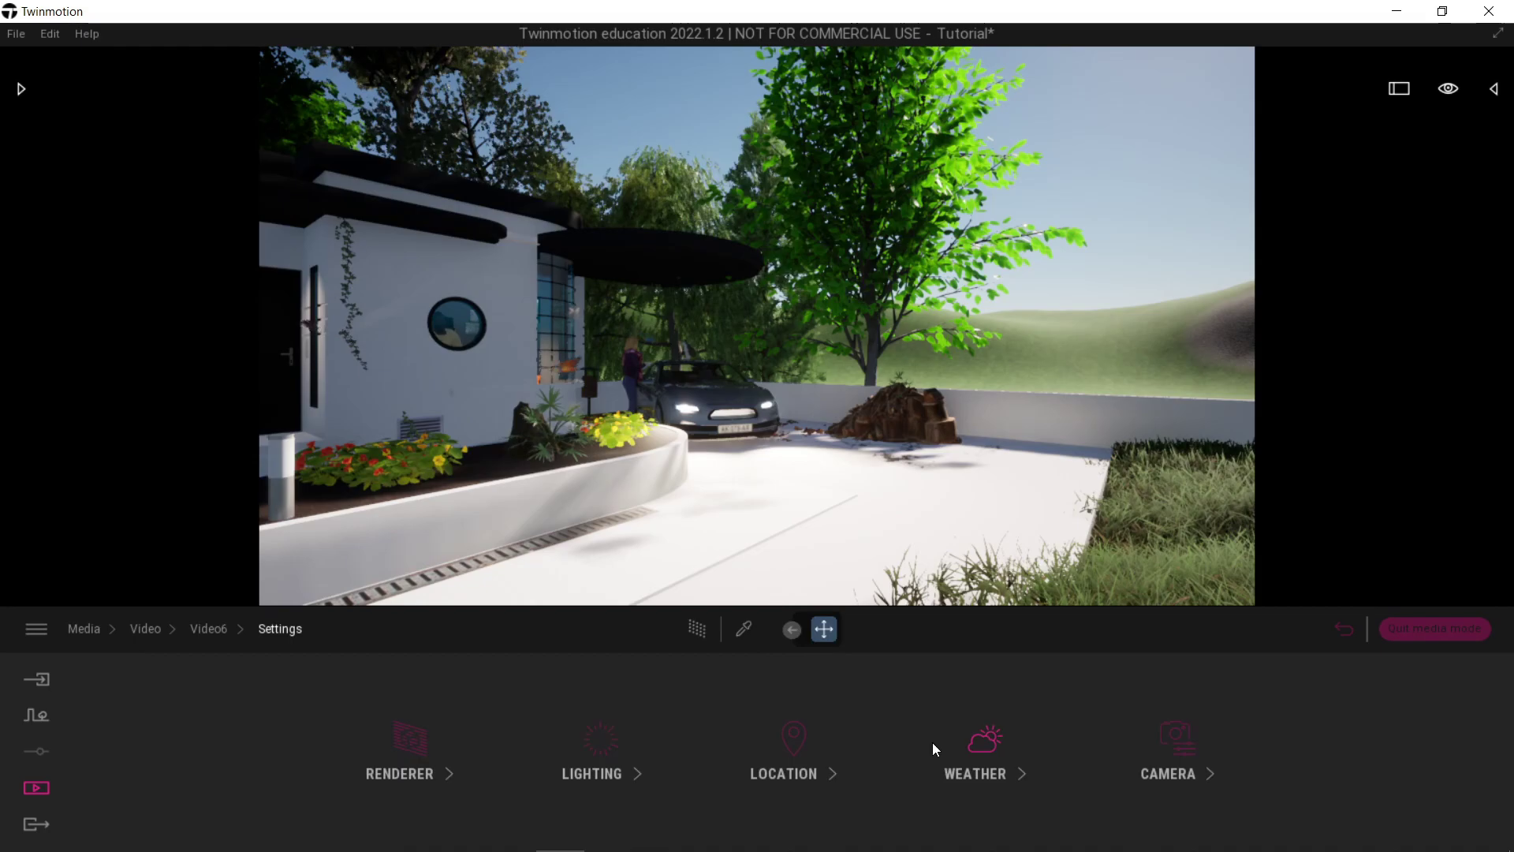
left_click(984, 740)
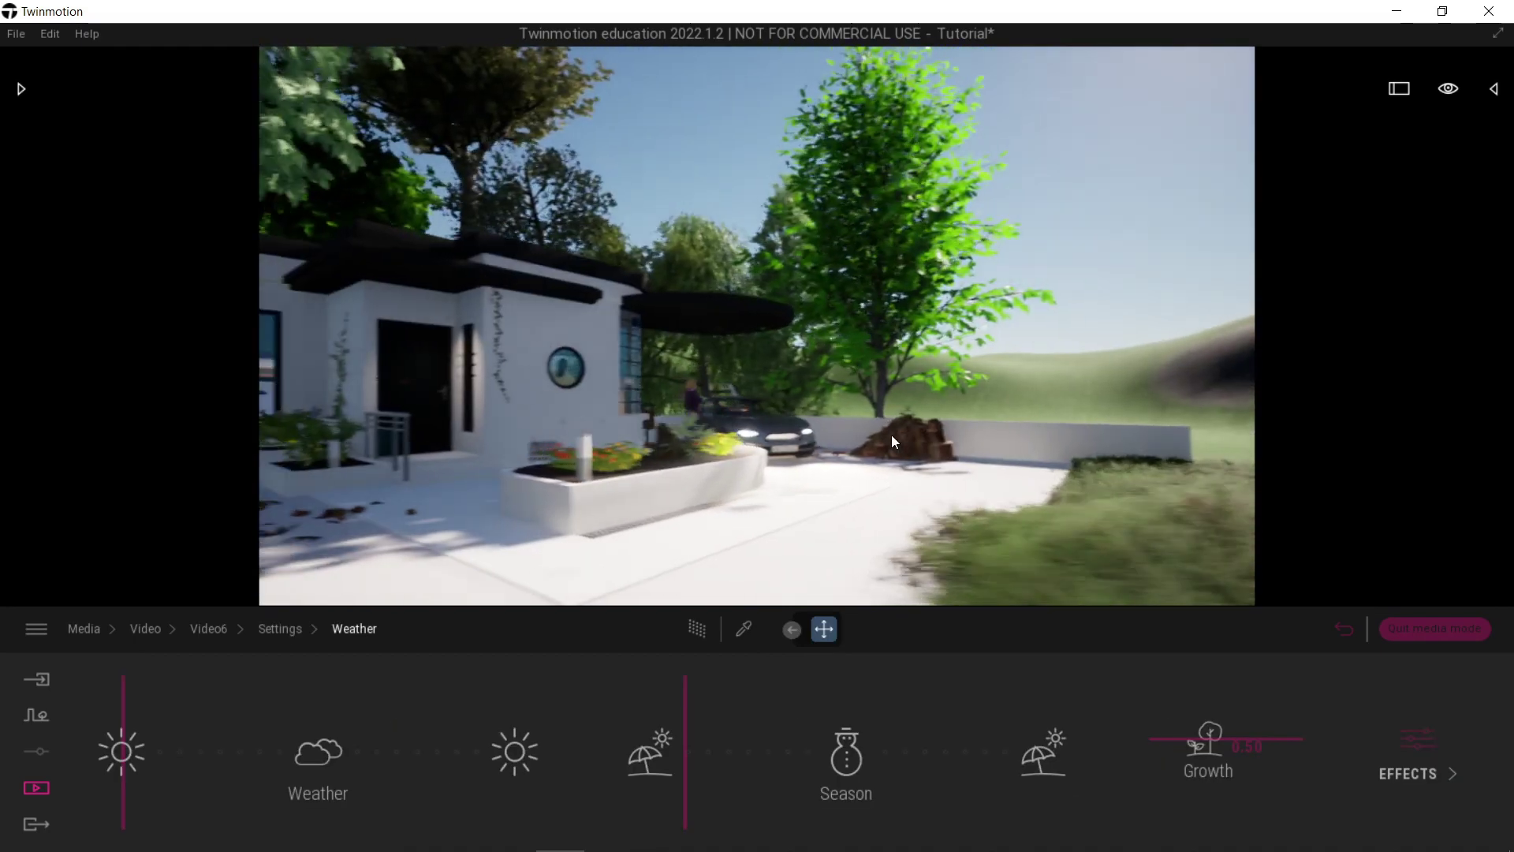
left_click_drag(125, 714, 377, 738)
mouse_move(681, 703)
left_mouse_down()
mouse_move(916, 689)
mouse_move(888, 685)
left_mouse_up()
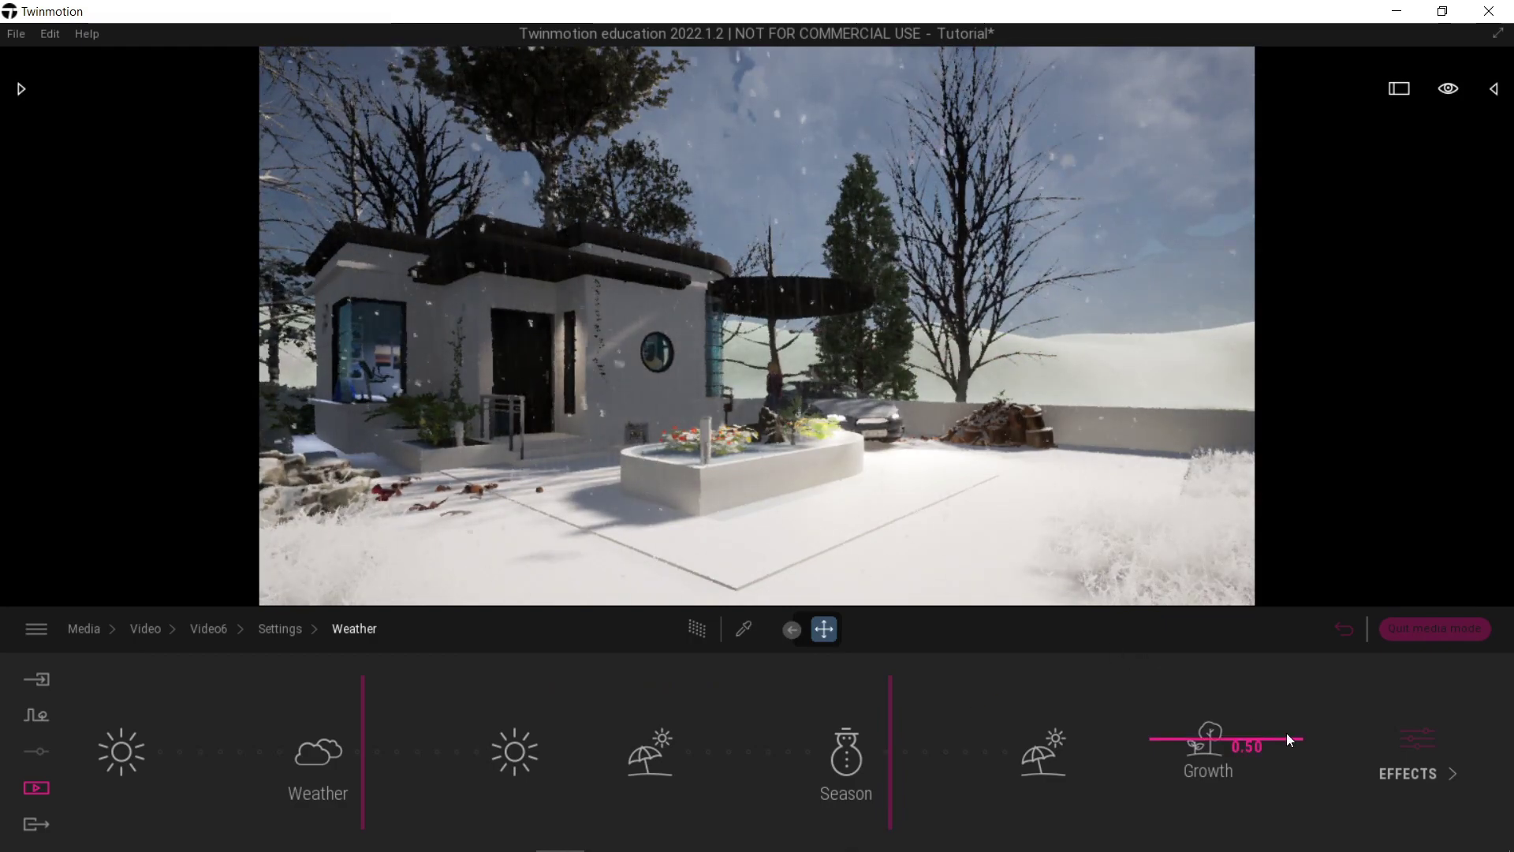
mouse_move(1291, 733)
left_mouse_down()
mouse_move(1277, 667)
mouse_move(1284, 741)
left_mouse_up()
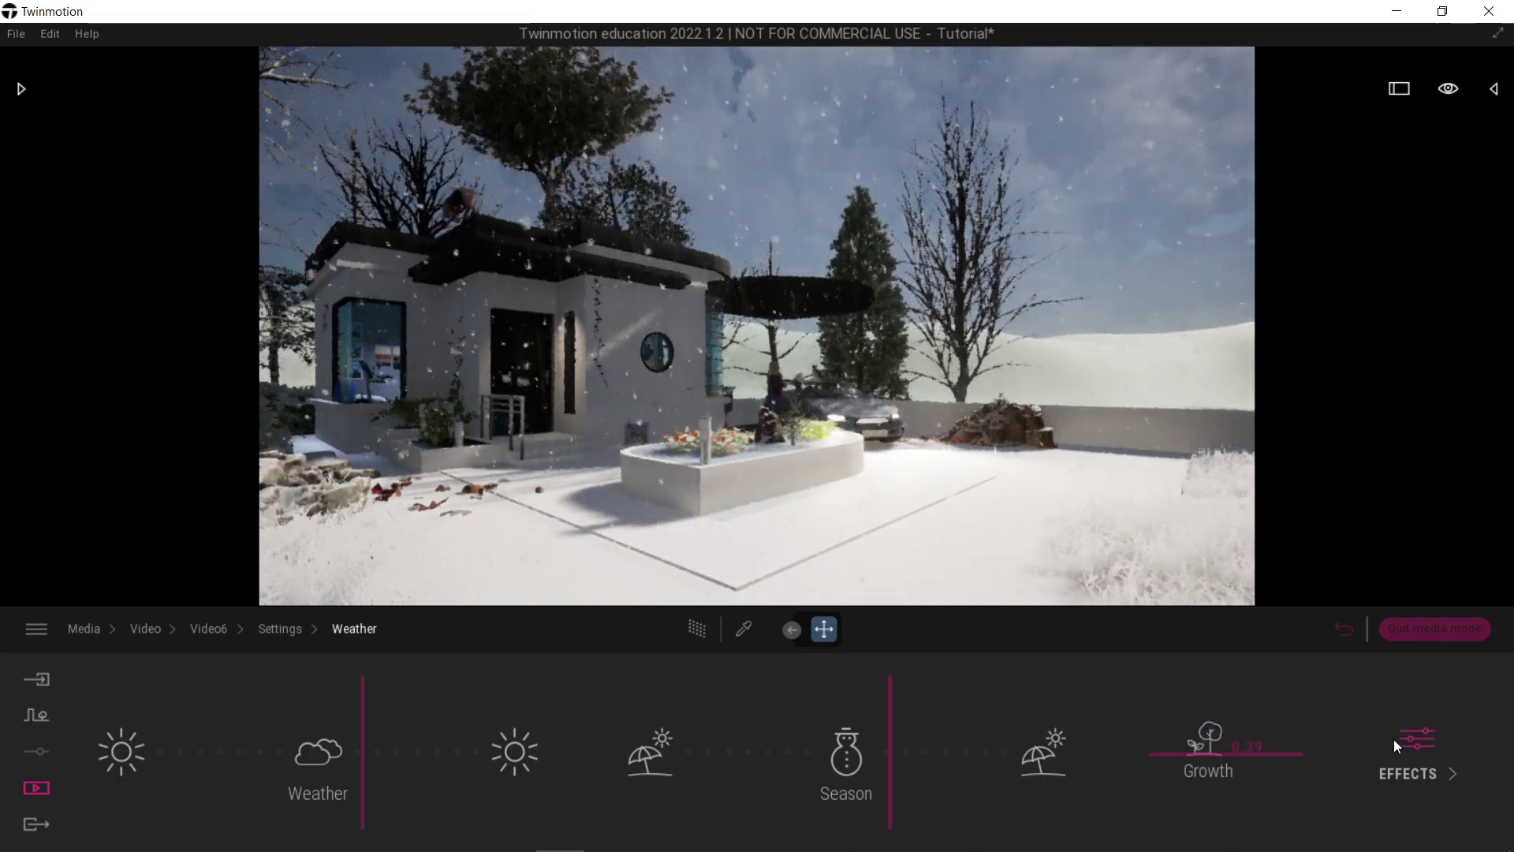
left_click(1395, 745)
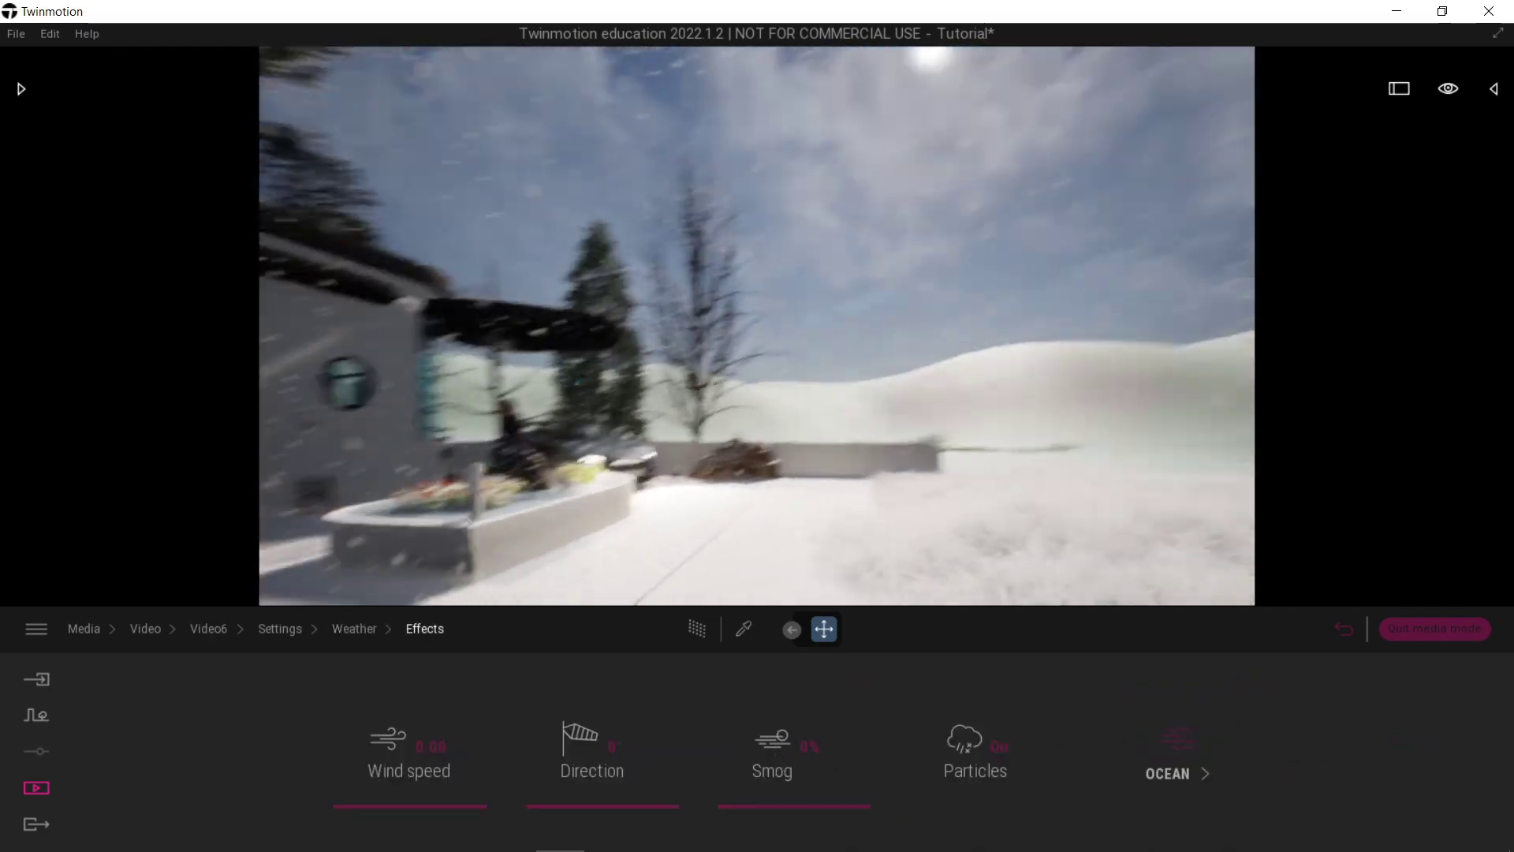
Step: Raise the Smog amount and try Ocean water, leaving it switched off
left_click_drag(816, 805, 851, 845)
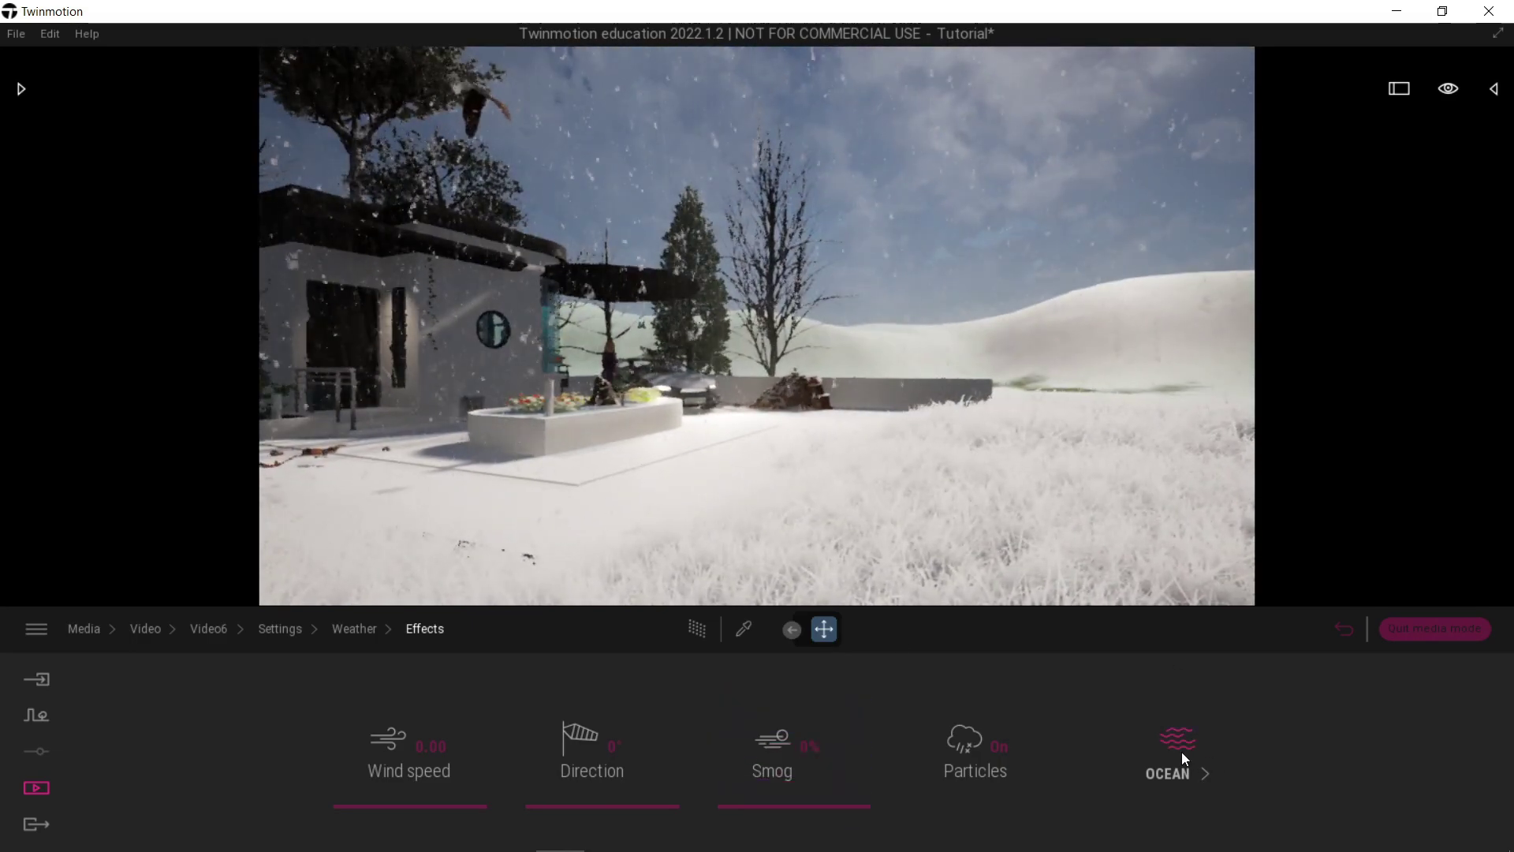
left_click(1181, 753)
left_click(607, 757)
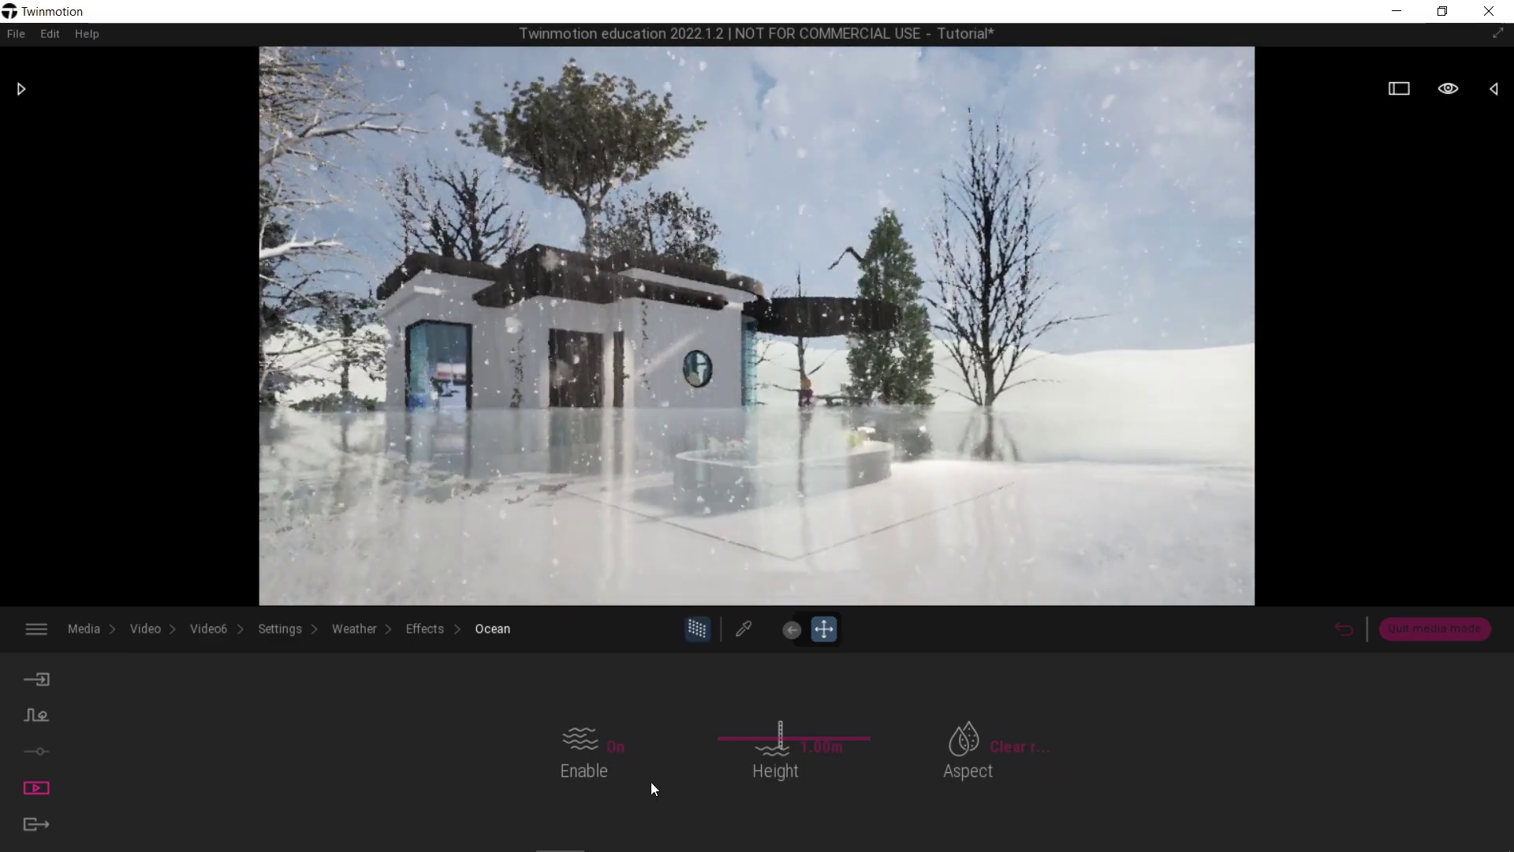
left_click(618, 755)
Step: Drag the Weather season marker back to summer so the snow disappears
left_click(407, 629)
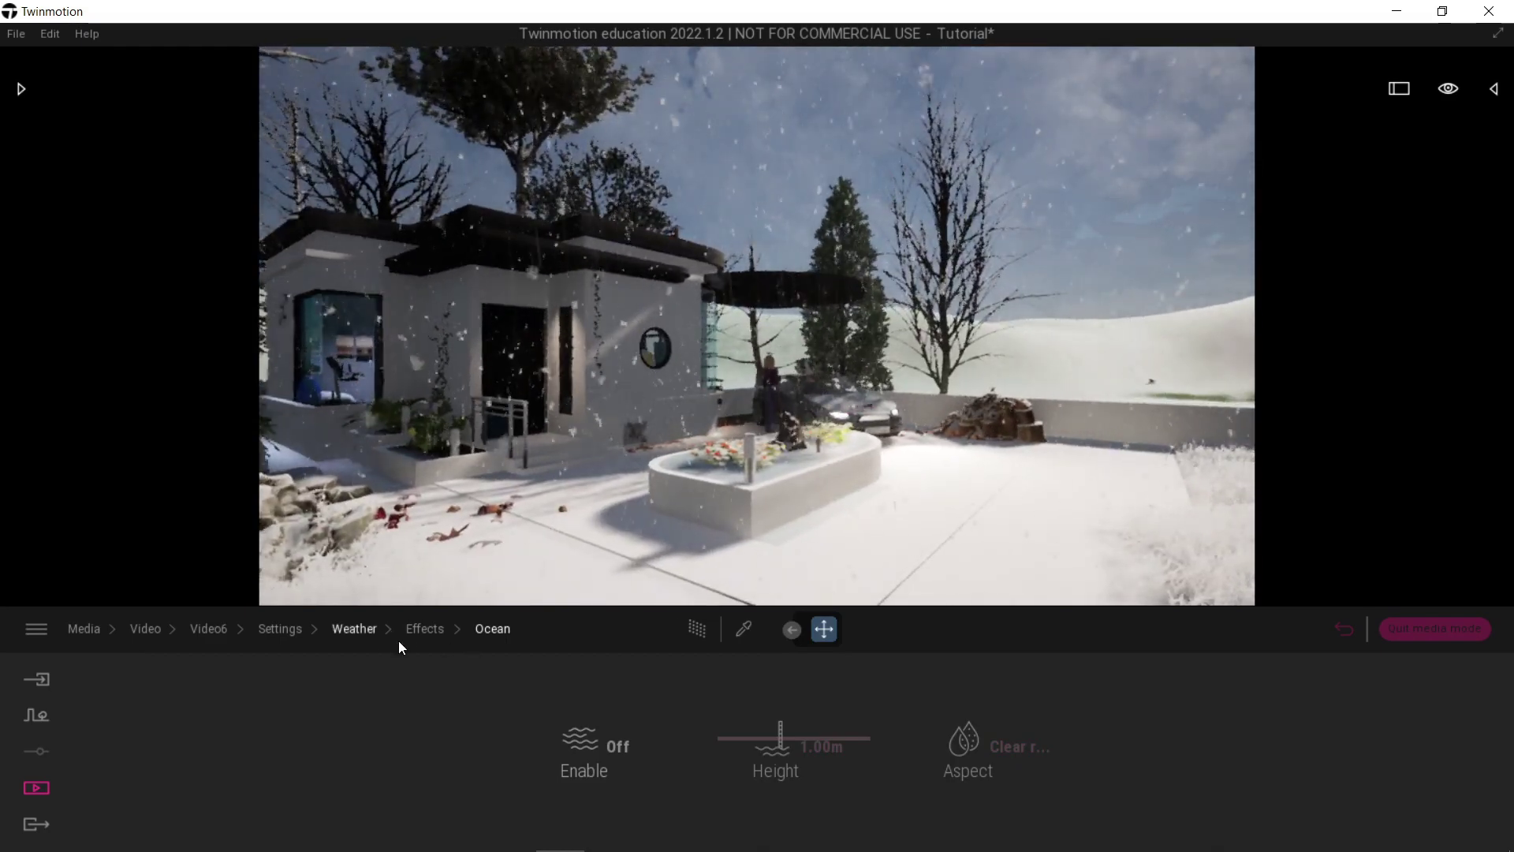
left_click(372, 631)
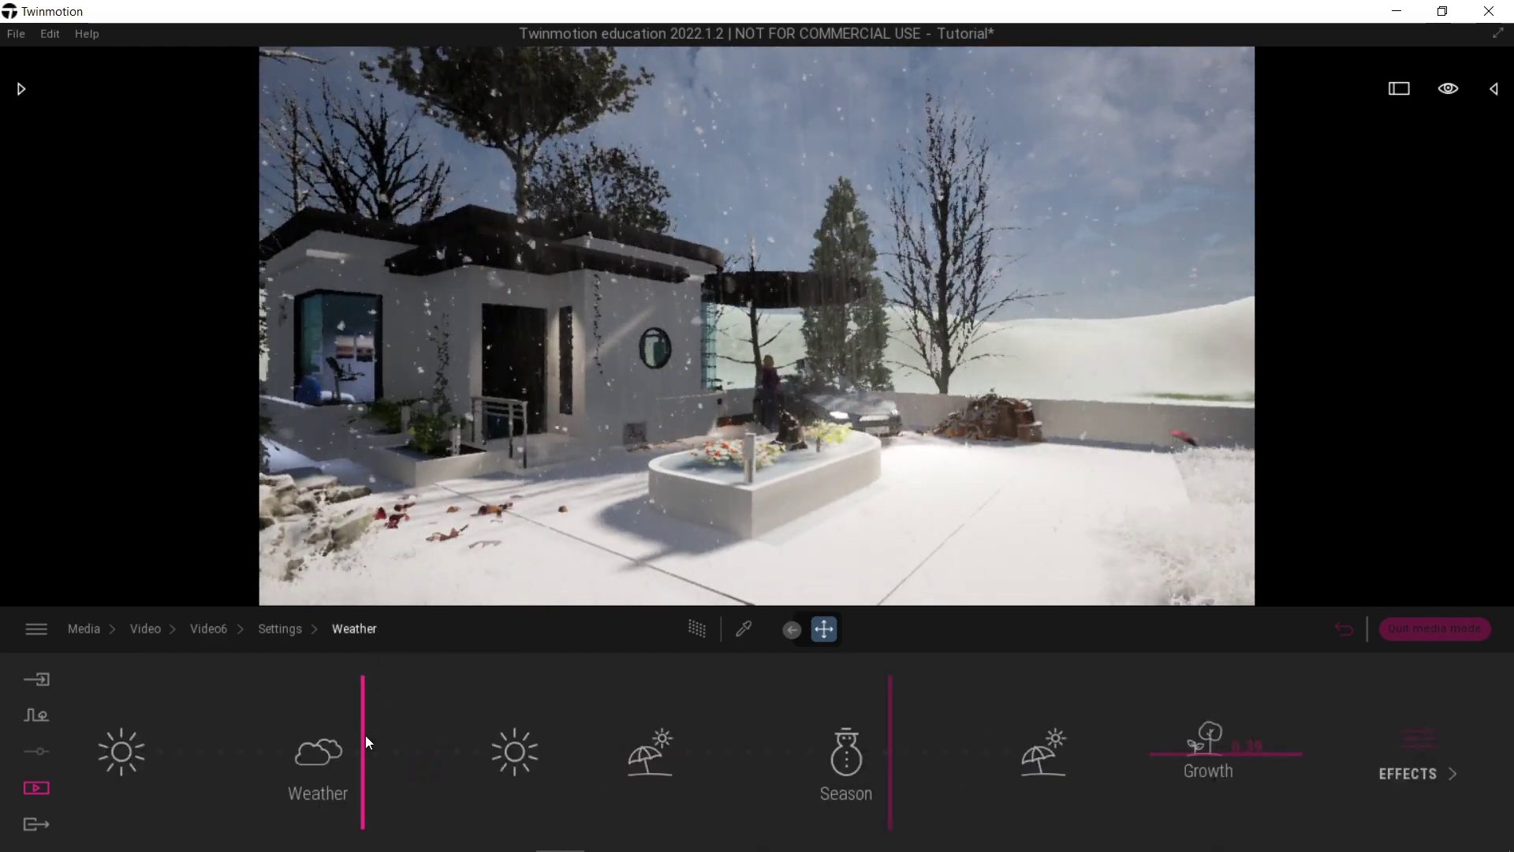
left_click_drag(891, 727, 652, 727)
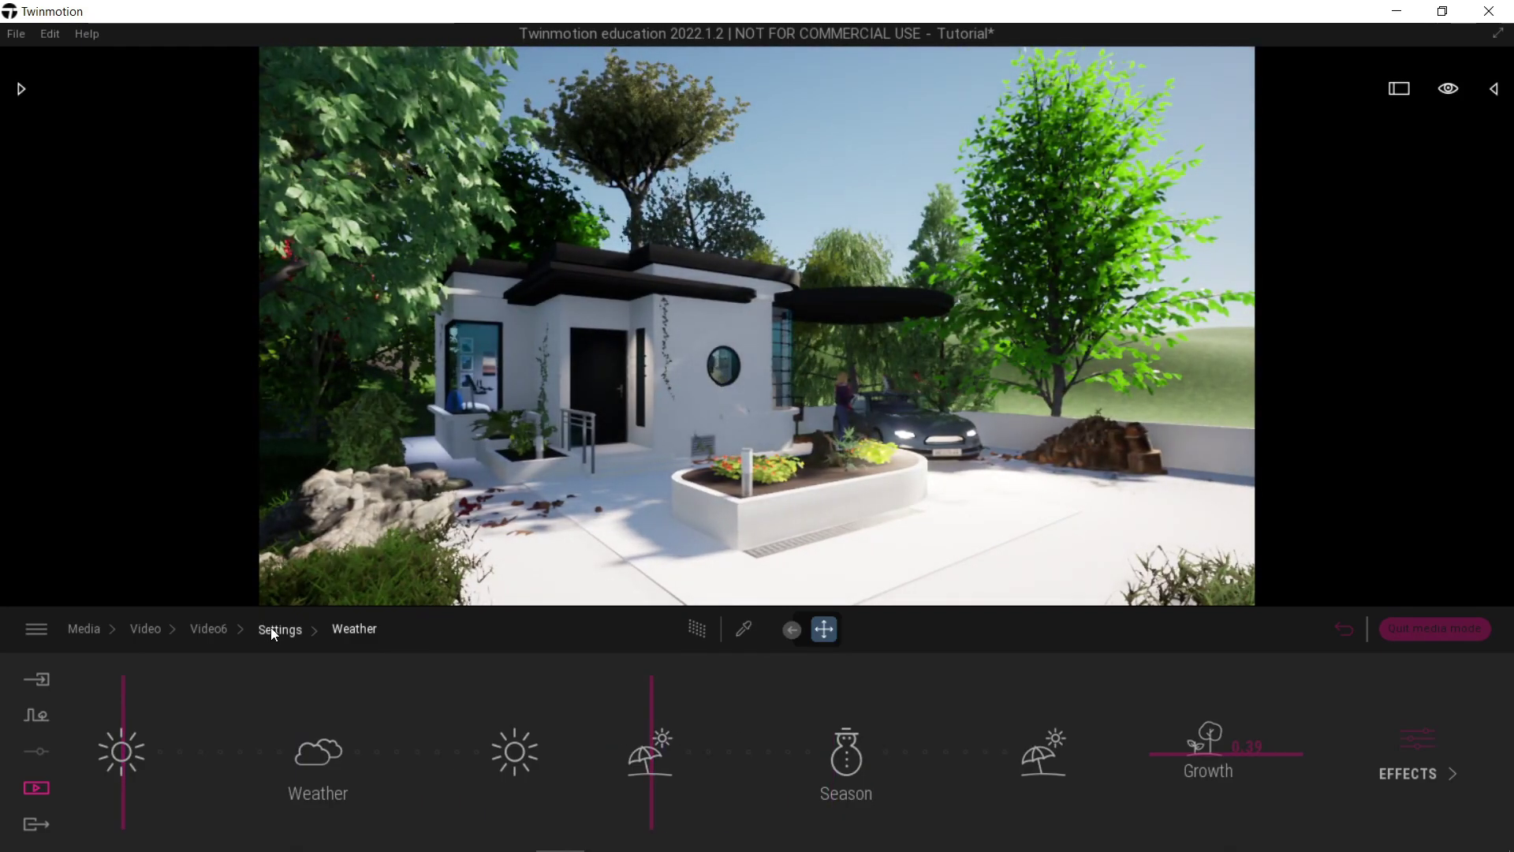
Step: In Camera settings, set the field of view to 90 after trying 70 and 120
left_click(271, 627)
left_click(1168, 754)
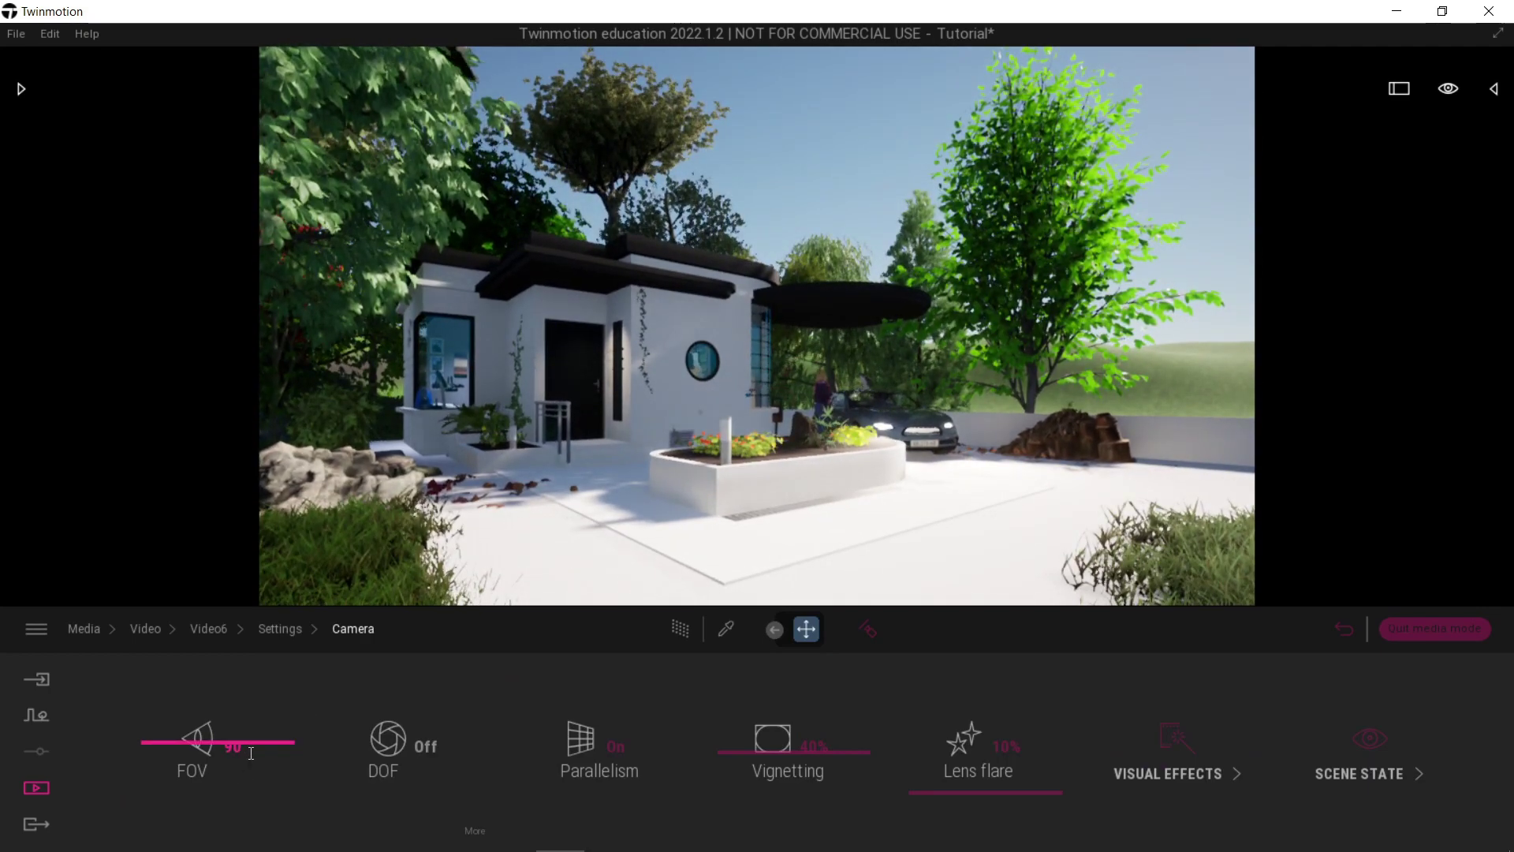
left_click_drag(271, 738, 293, 804)
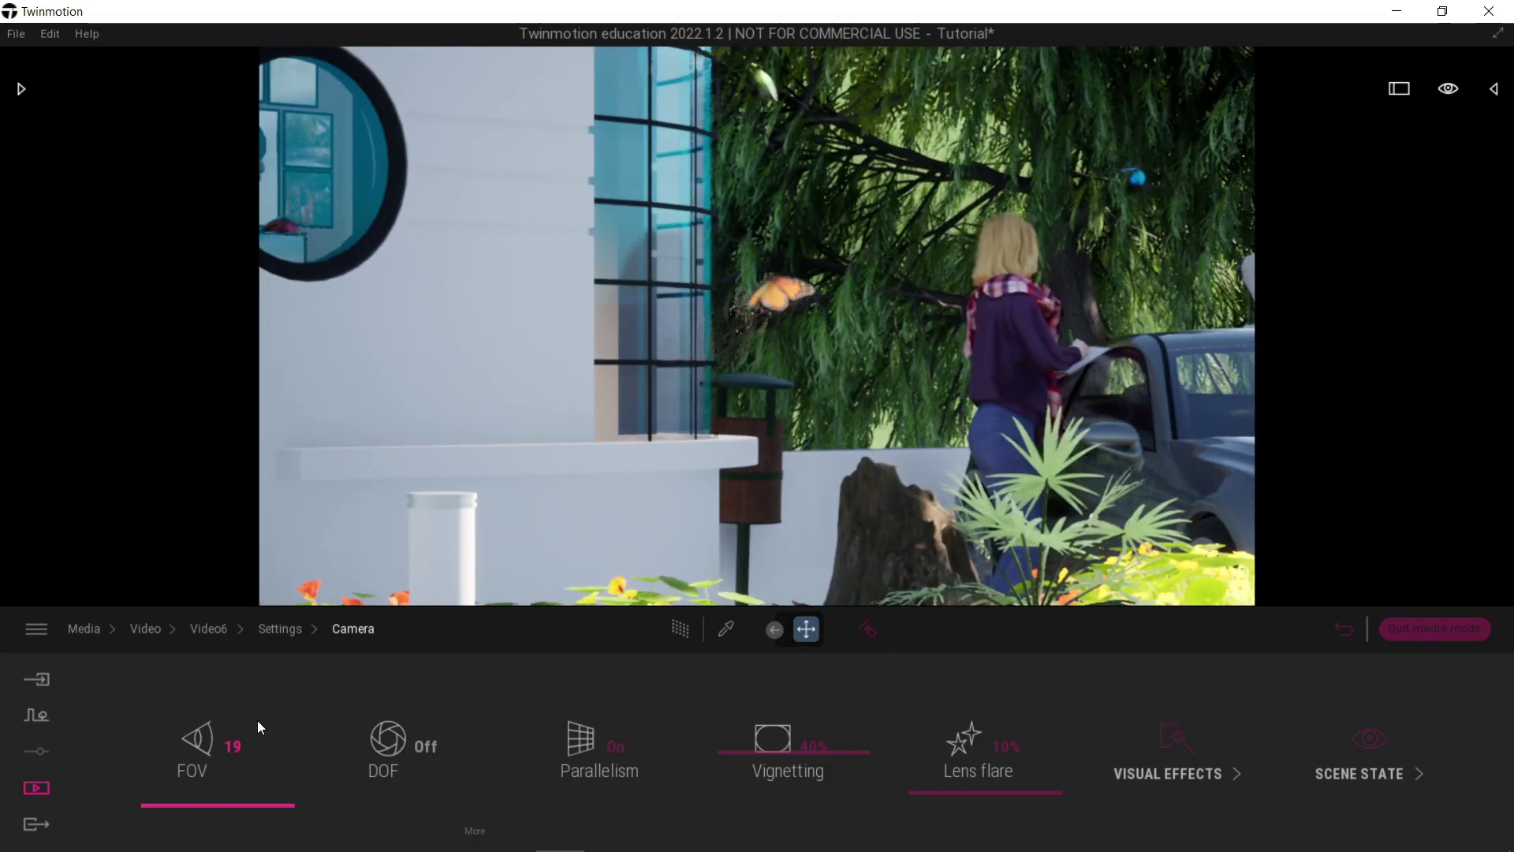
left_click(257, 738)
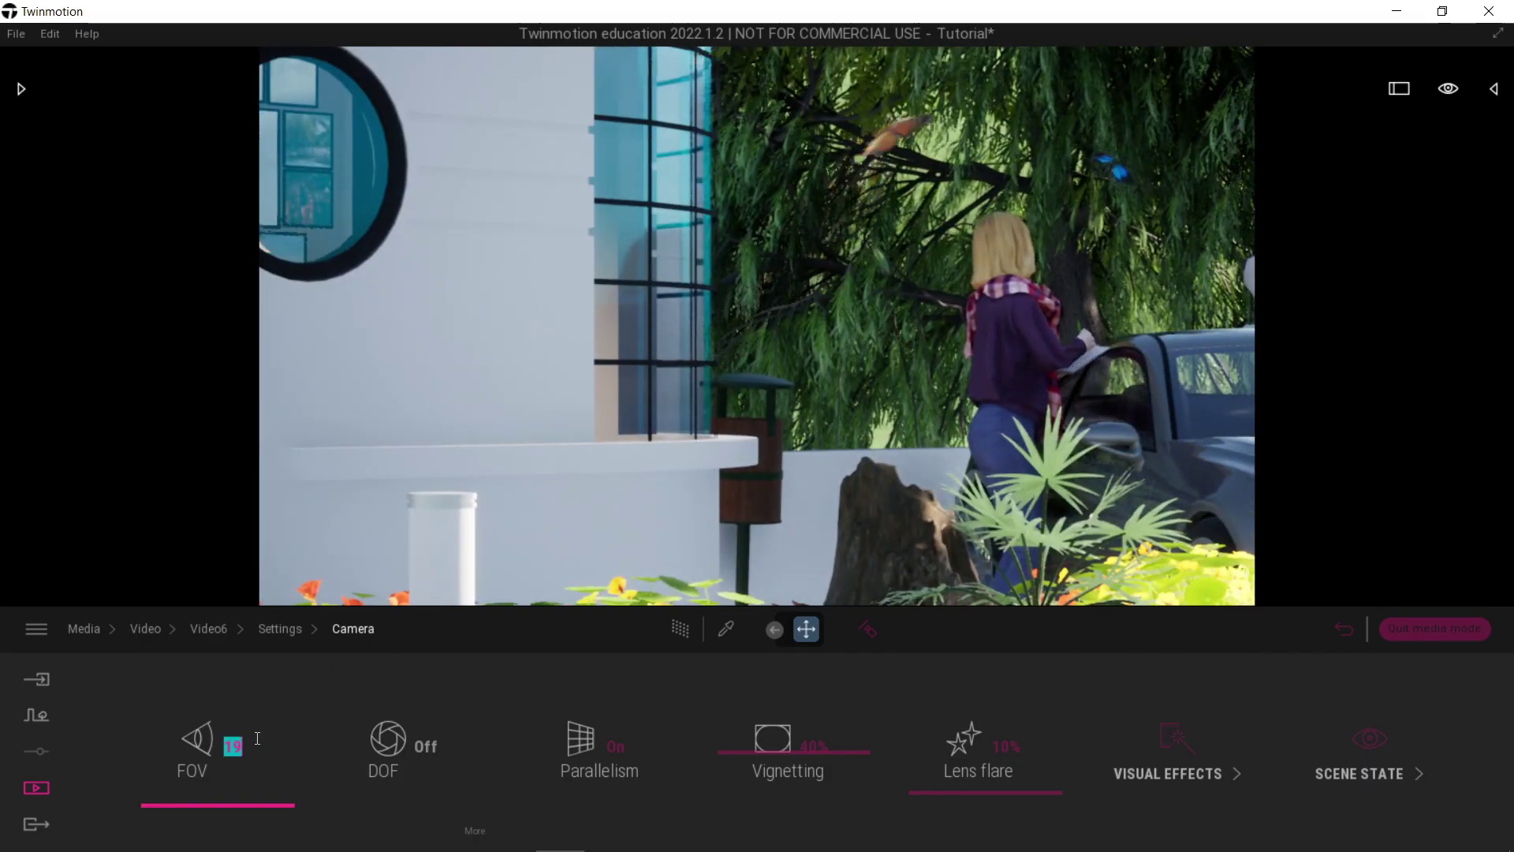
type("70")
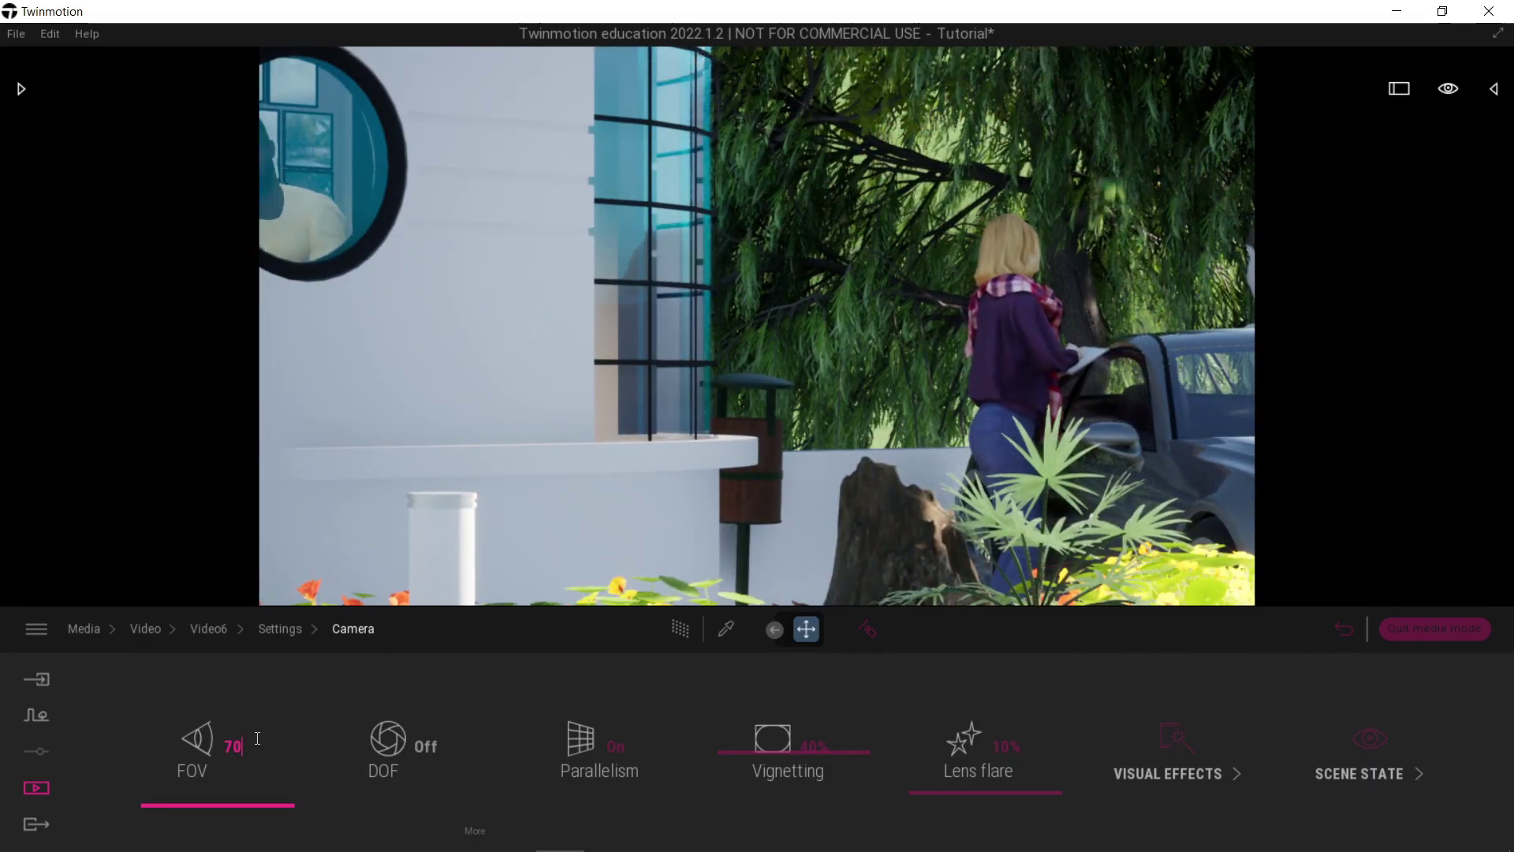
key("Return")
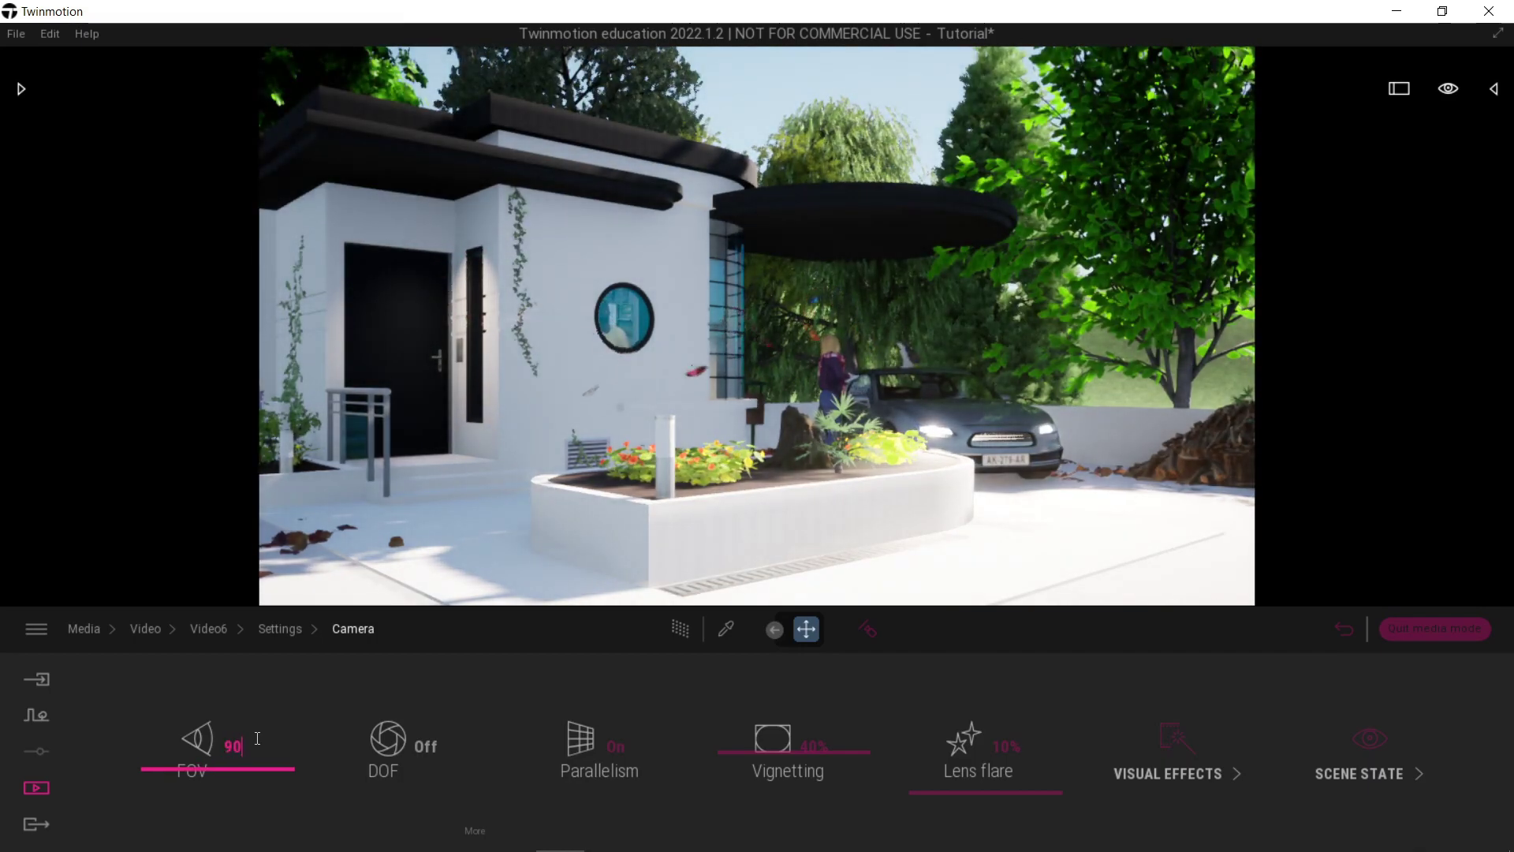
type("0")
key("Return")
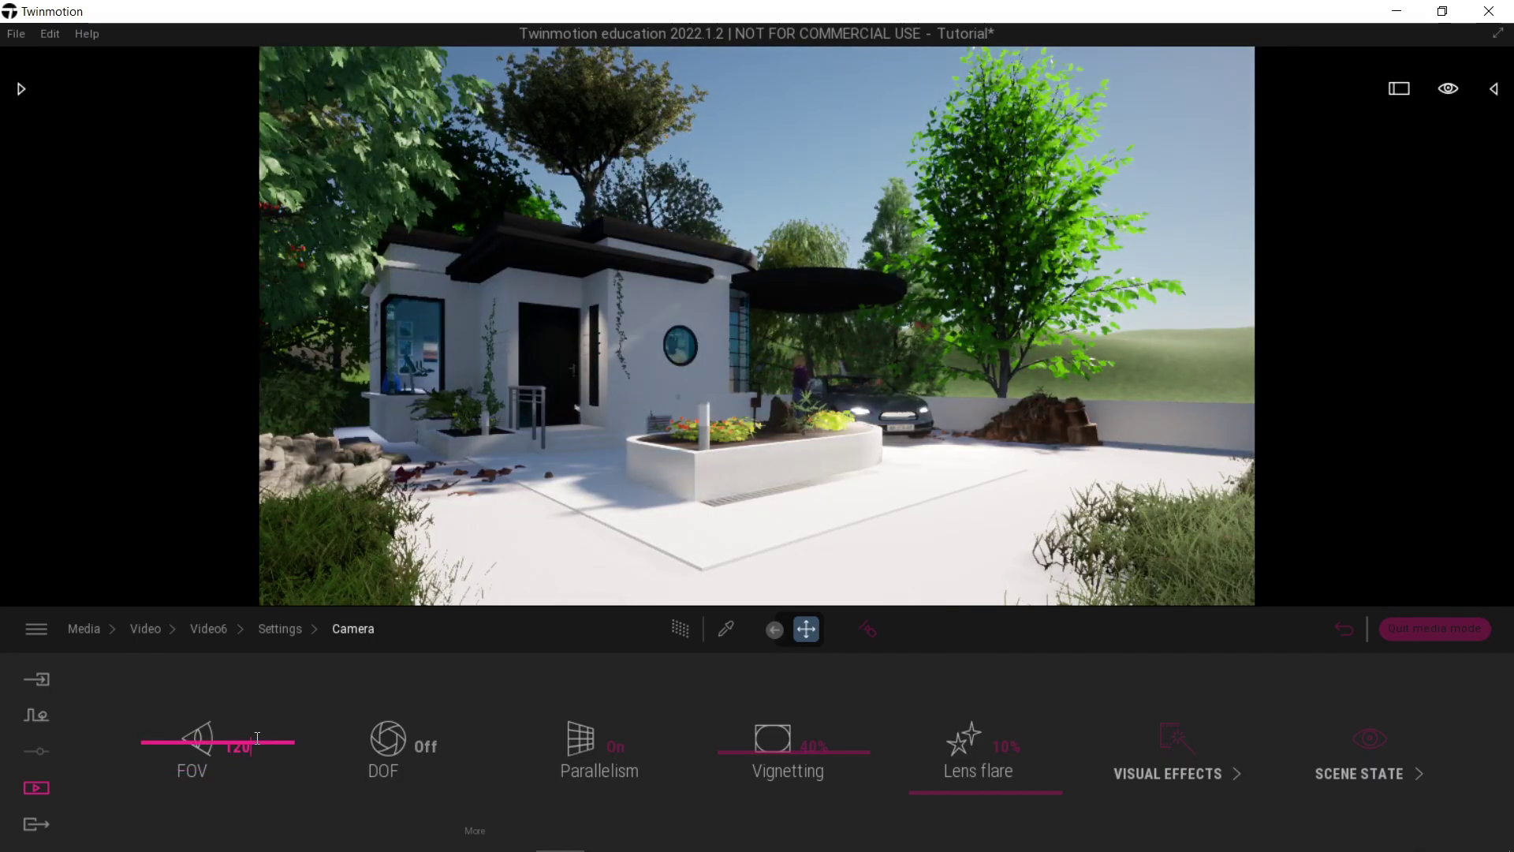
key("Return")
type("90")
key("Return")
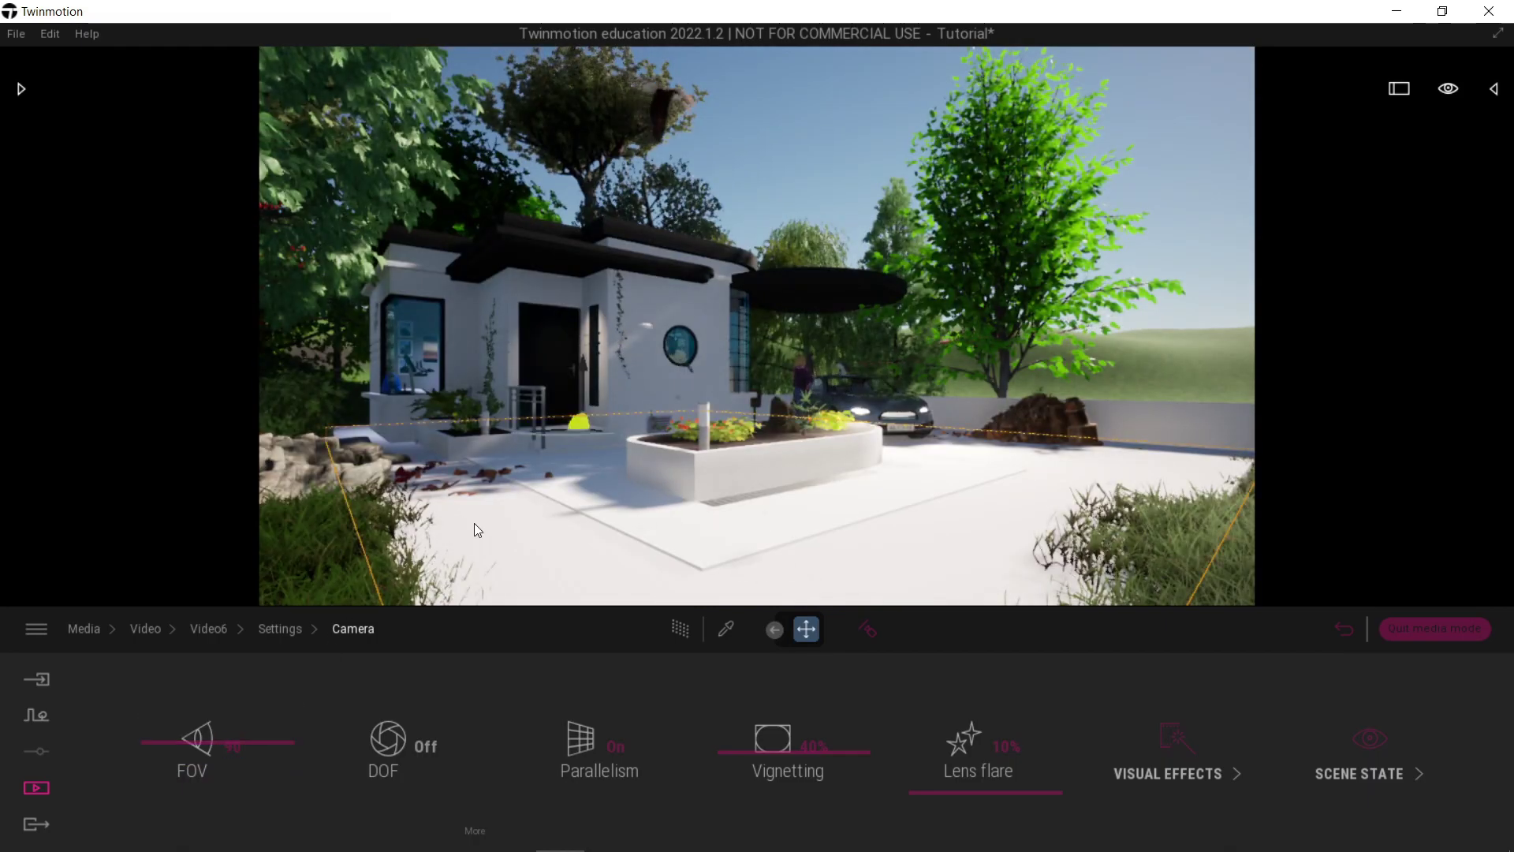
Step: Turn depth of field on and keep Parallelism enabled
left_click(431, 744)
left_click(432, 745)
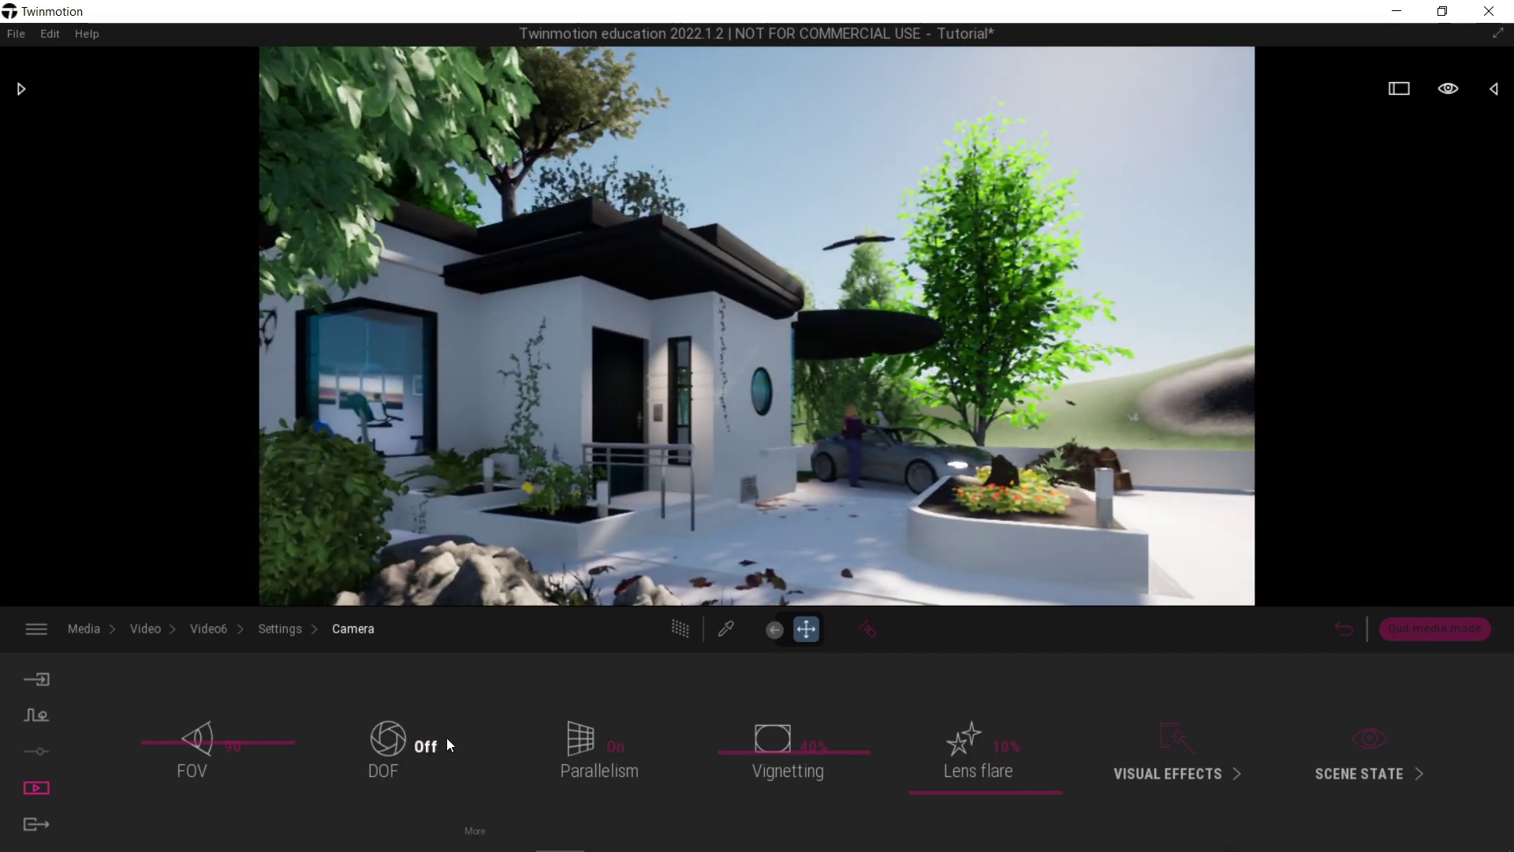
left_click(438, 744)
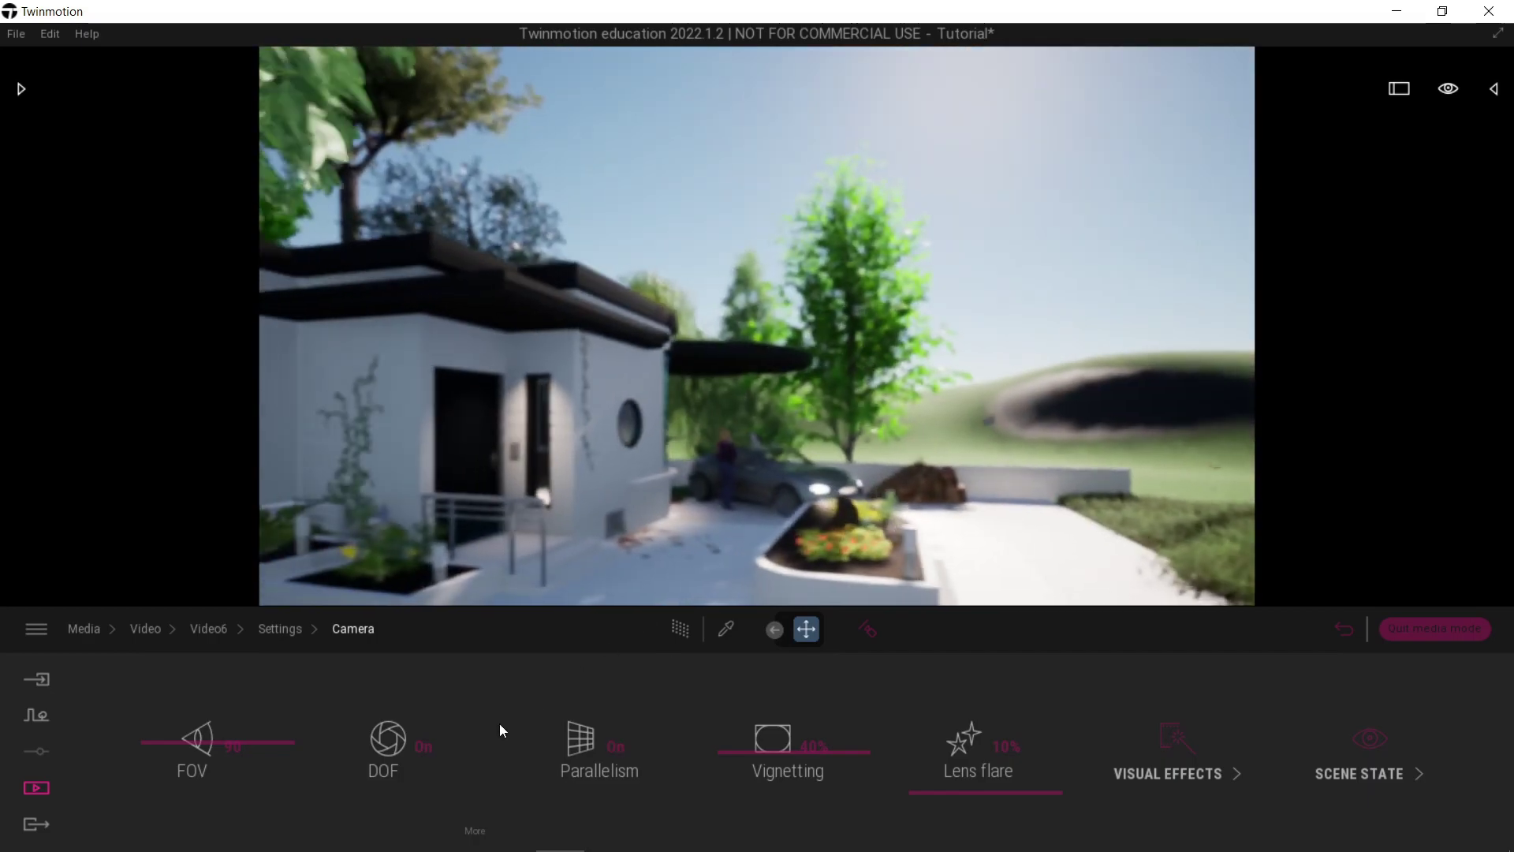
left_click(599, 745)
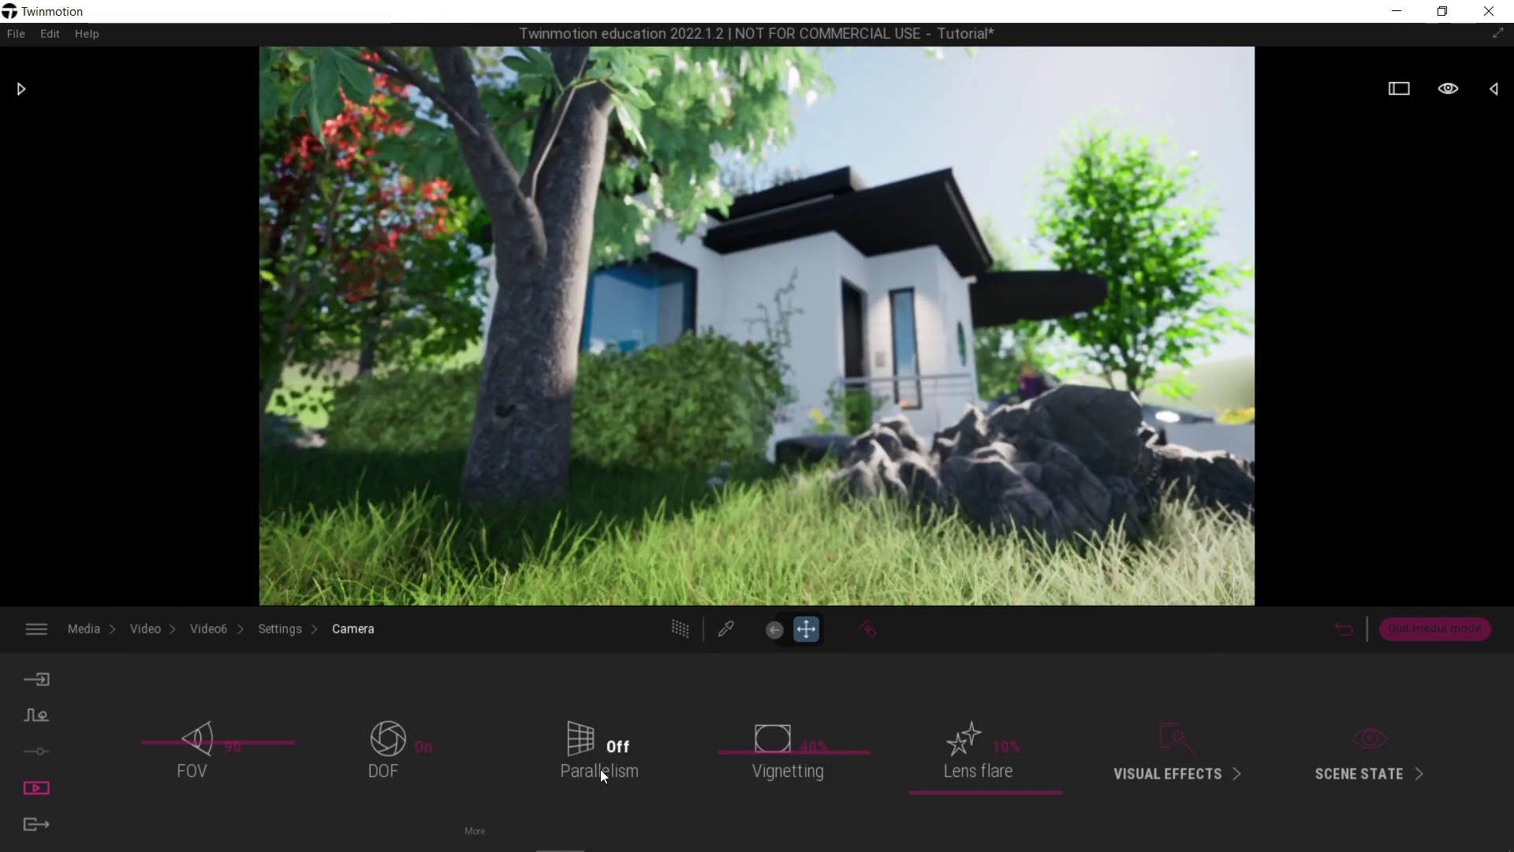
left_click(600, 769)
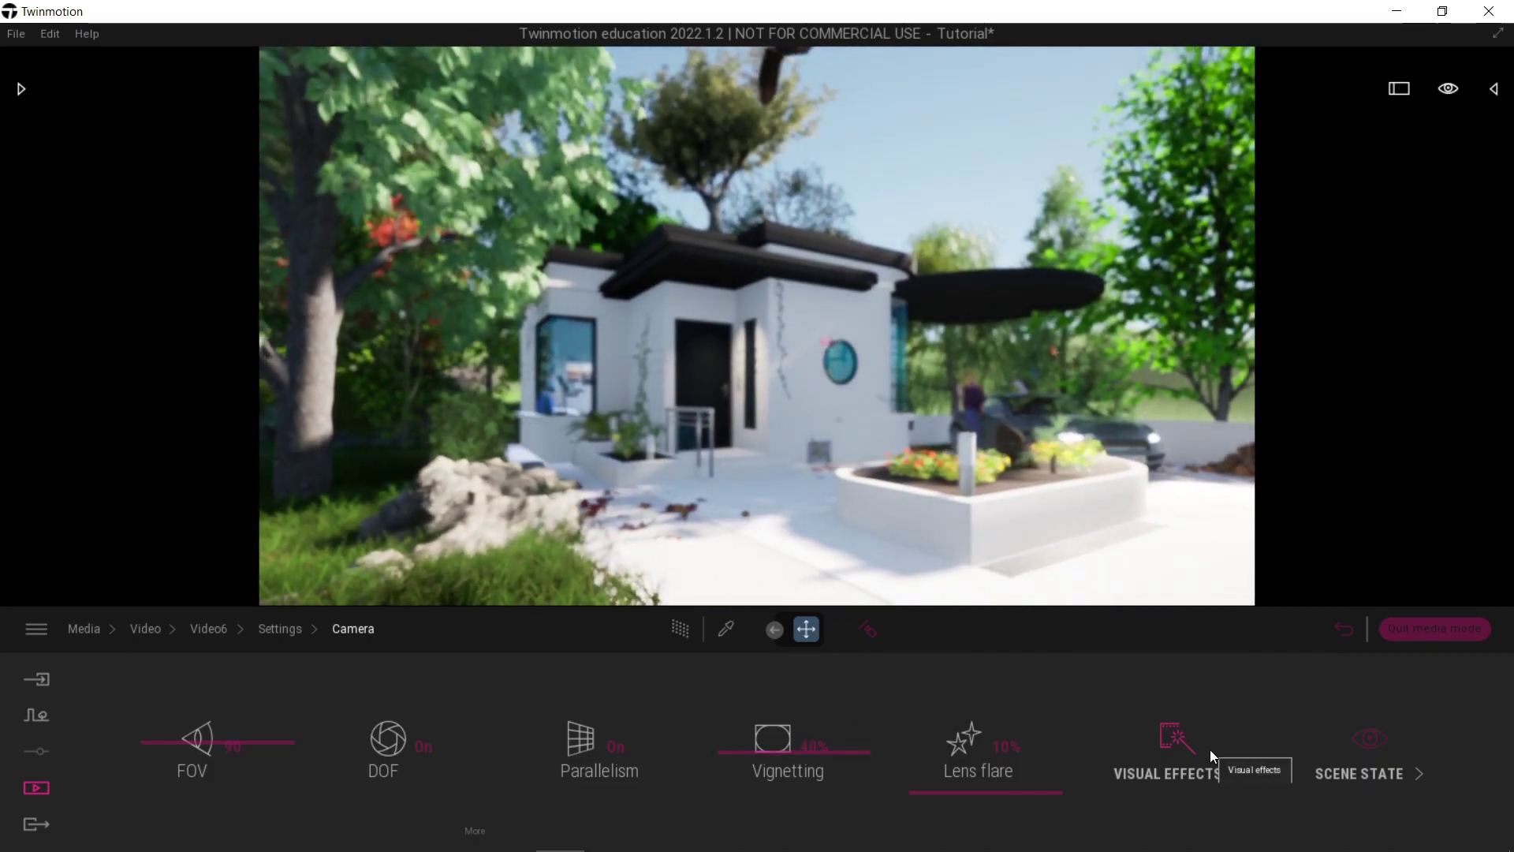
left_click(1210, 753)
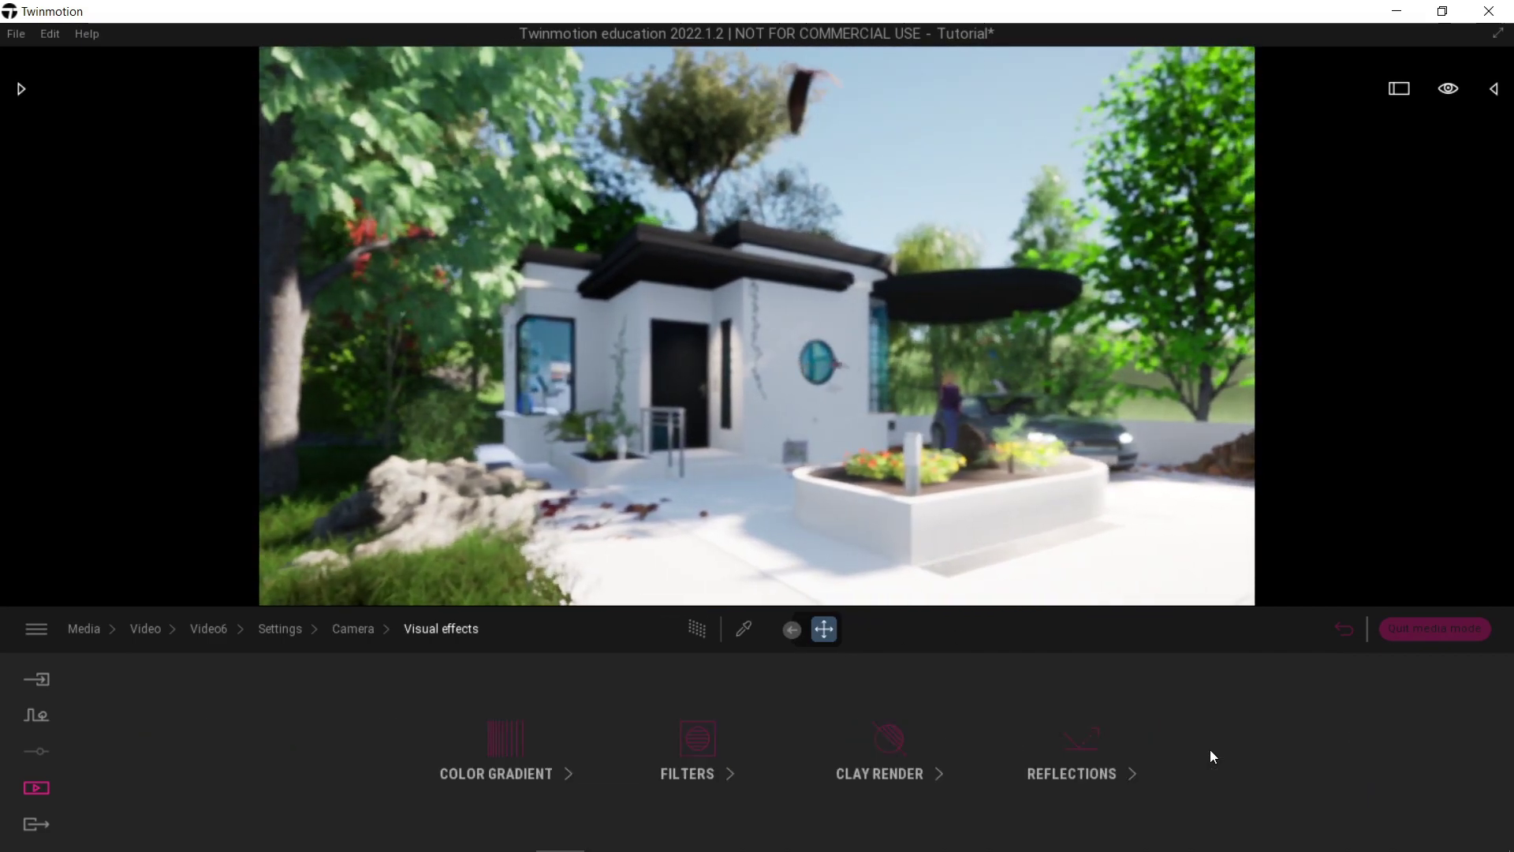
Step: Try the Hidden Line 2 filter, reset the filter to None, and reopen the Video6 clip
left_click(719, 749)
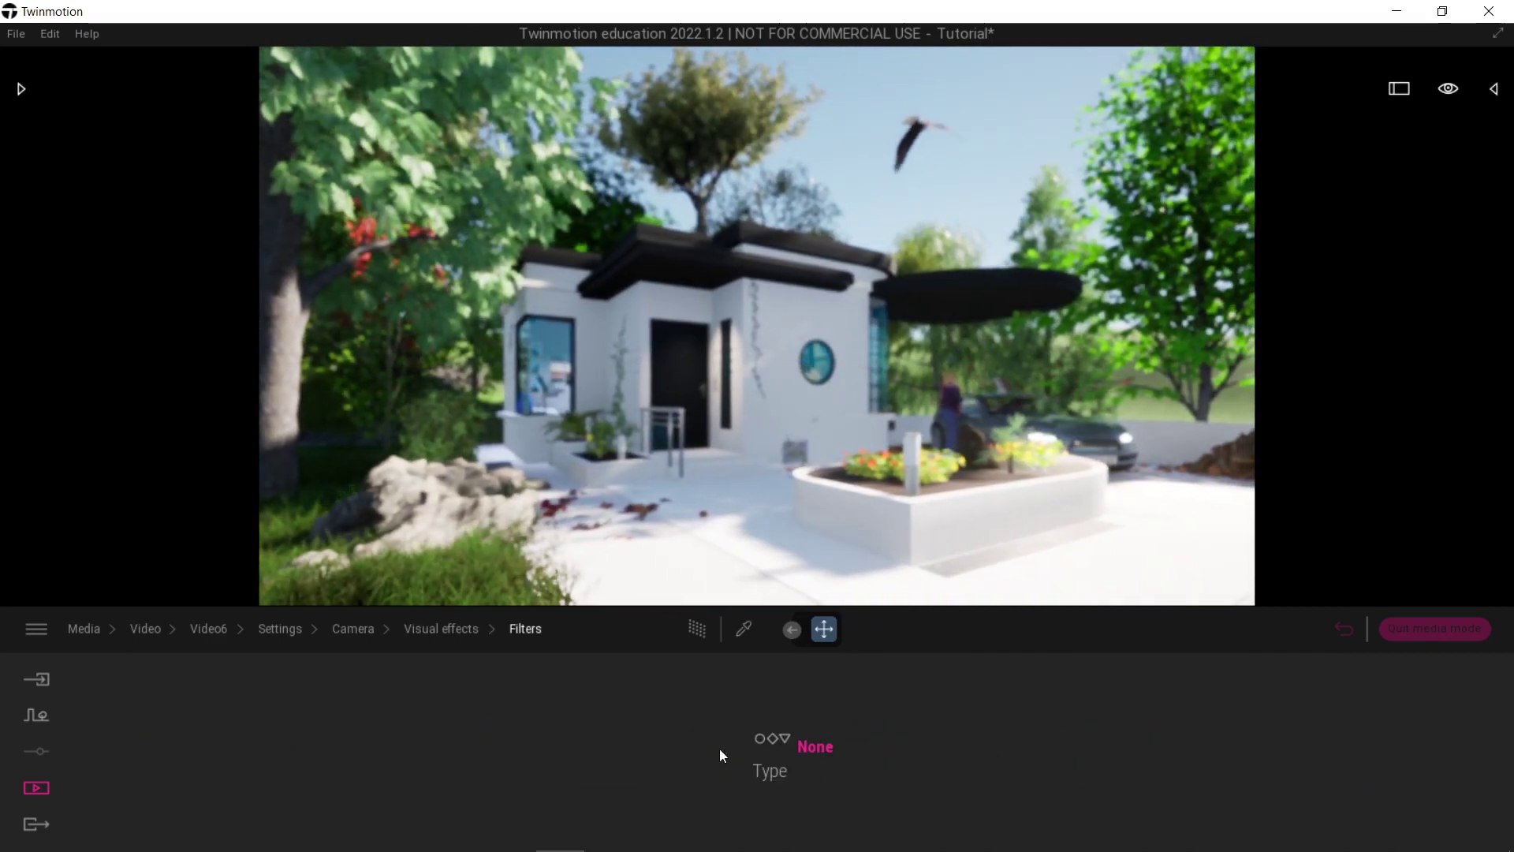
left_click(807, 754)
scroll(820, 637, "down", 3)
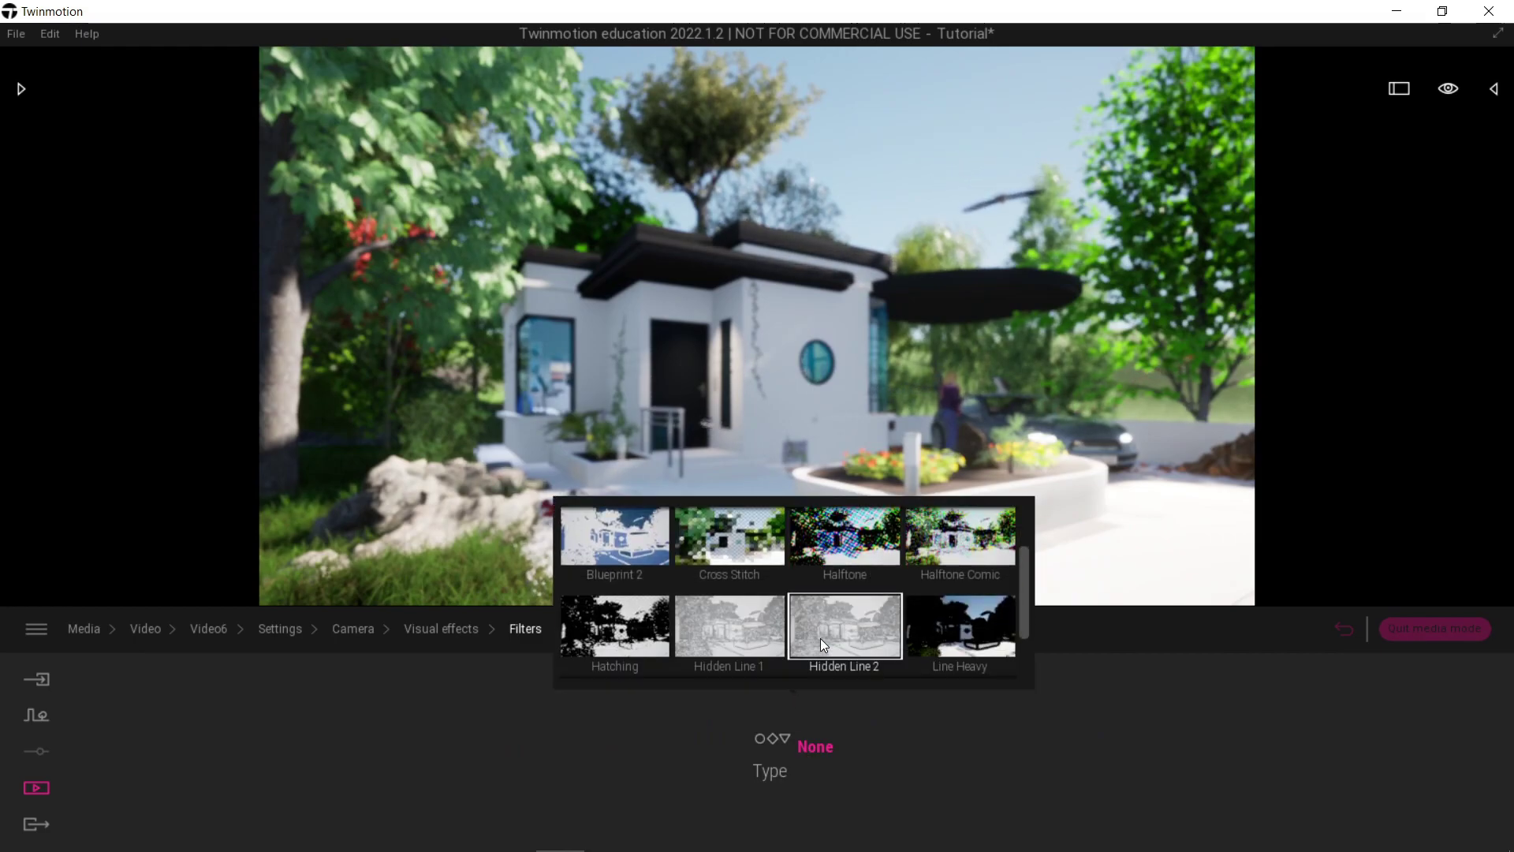
left_click(844, 614)
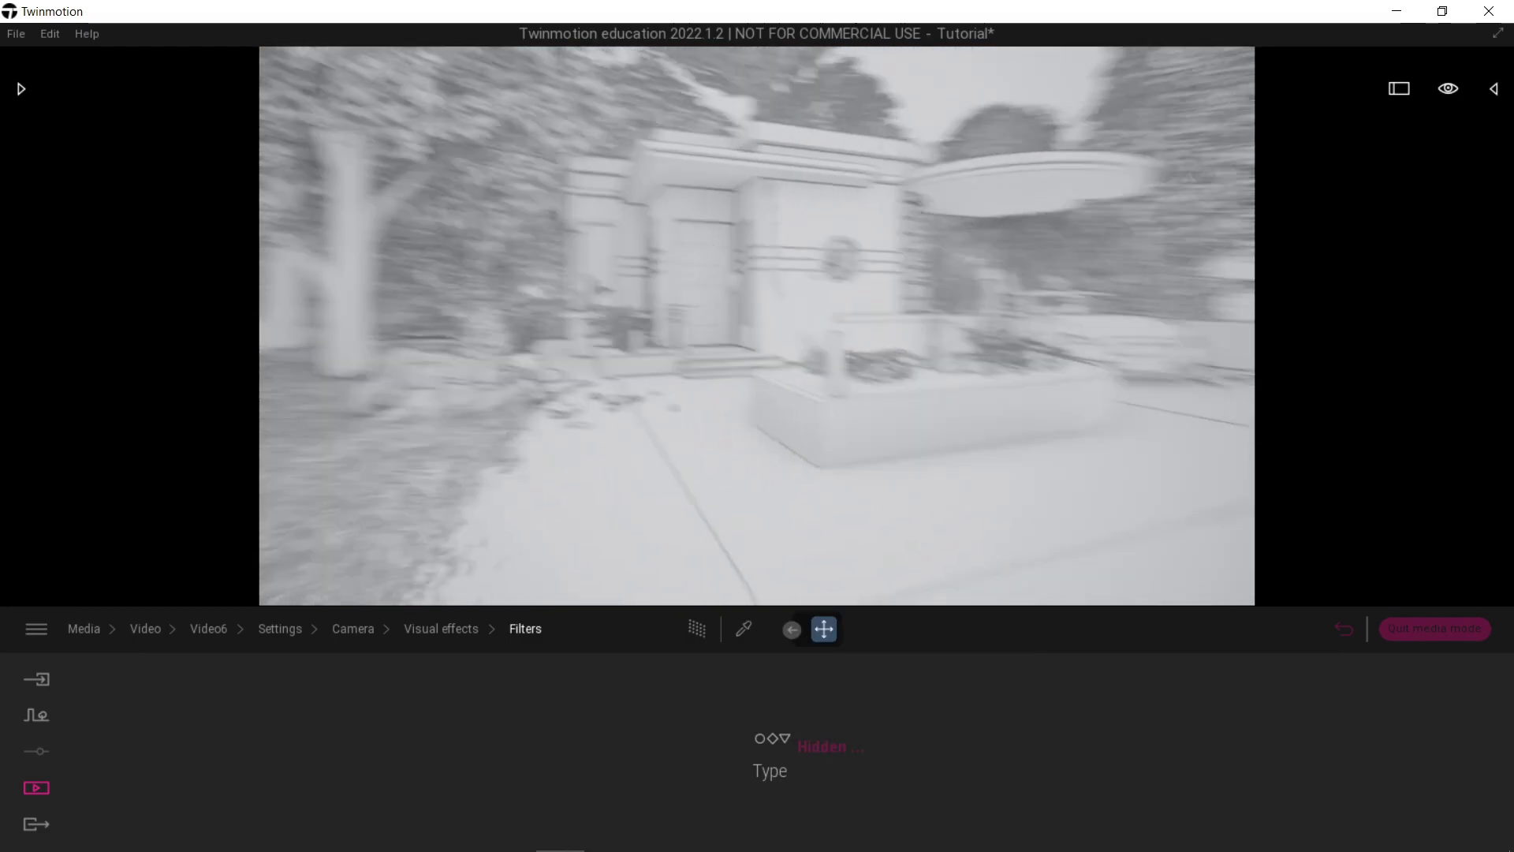
left_click(817, 752)
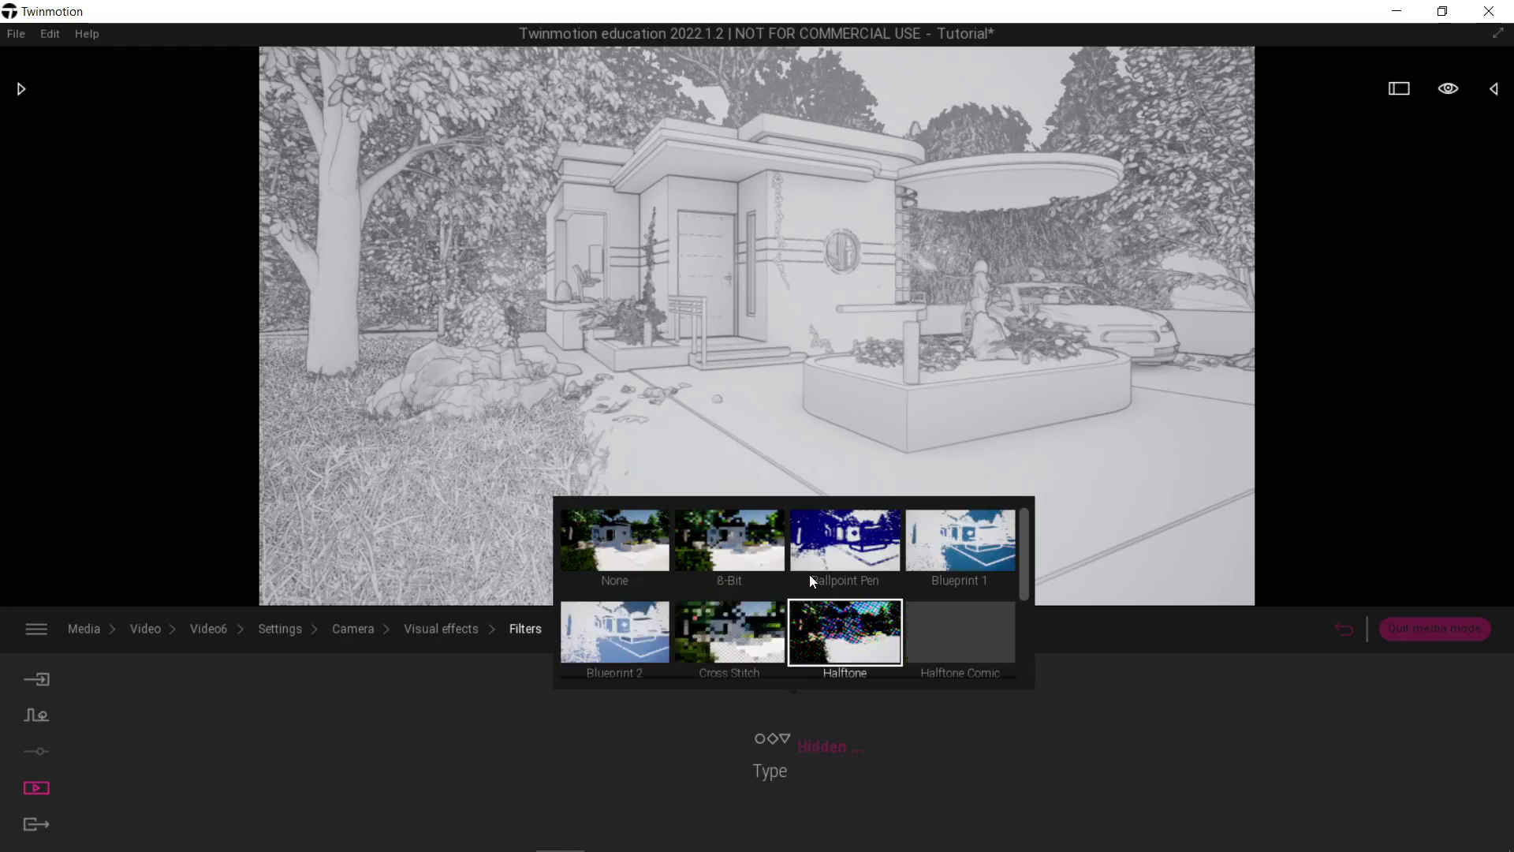
left_click(628, 543)
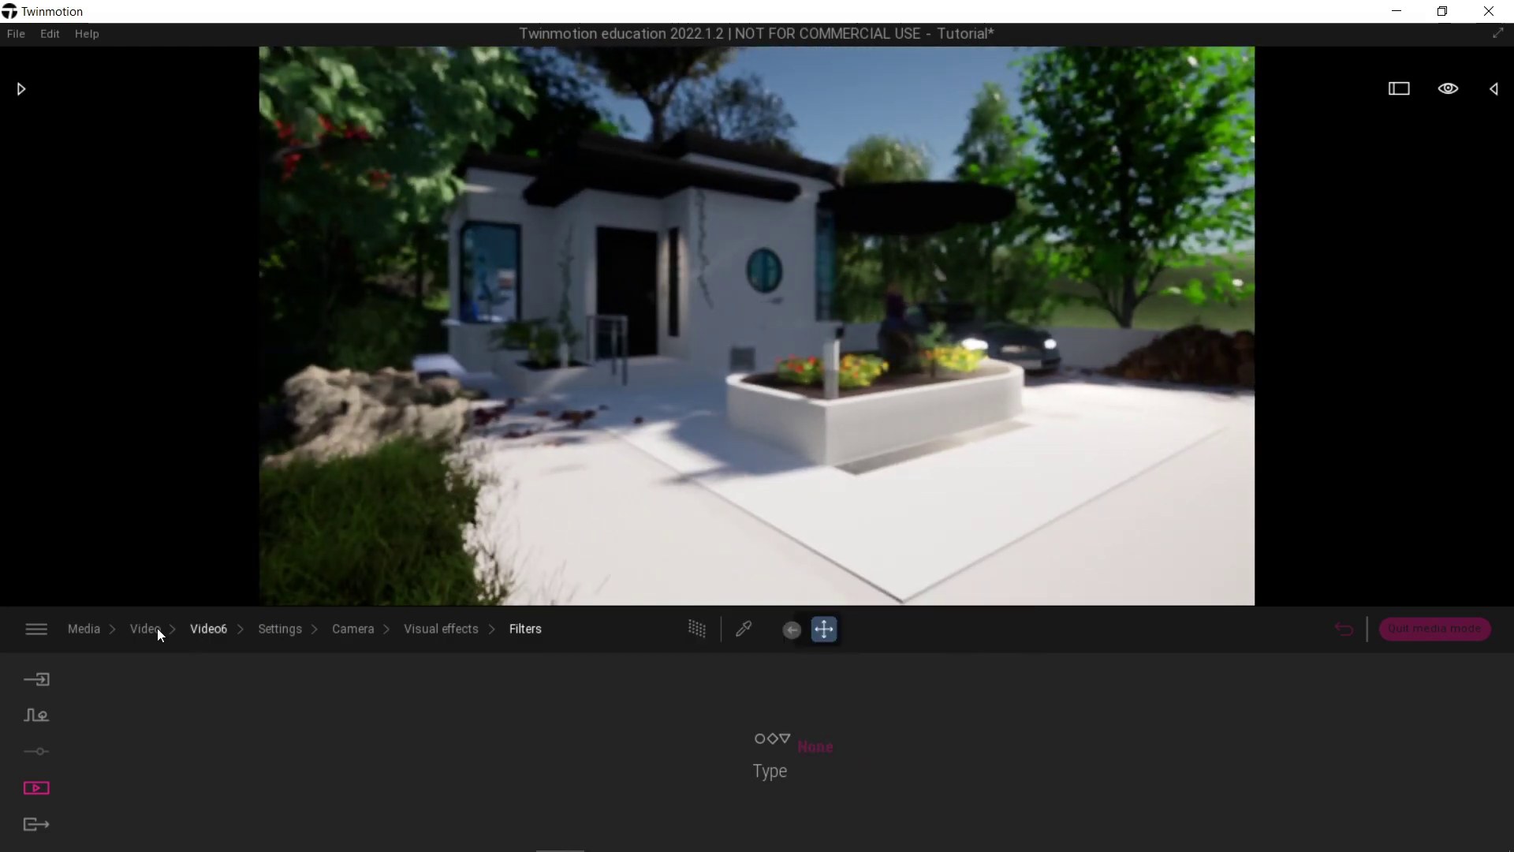
left_click(156, 629)
left_click(336, 706)
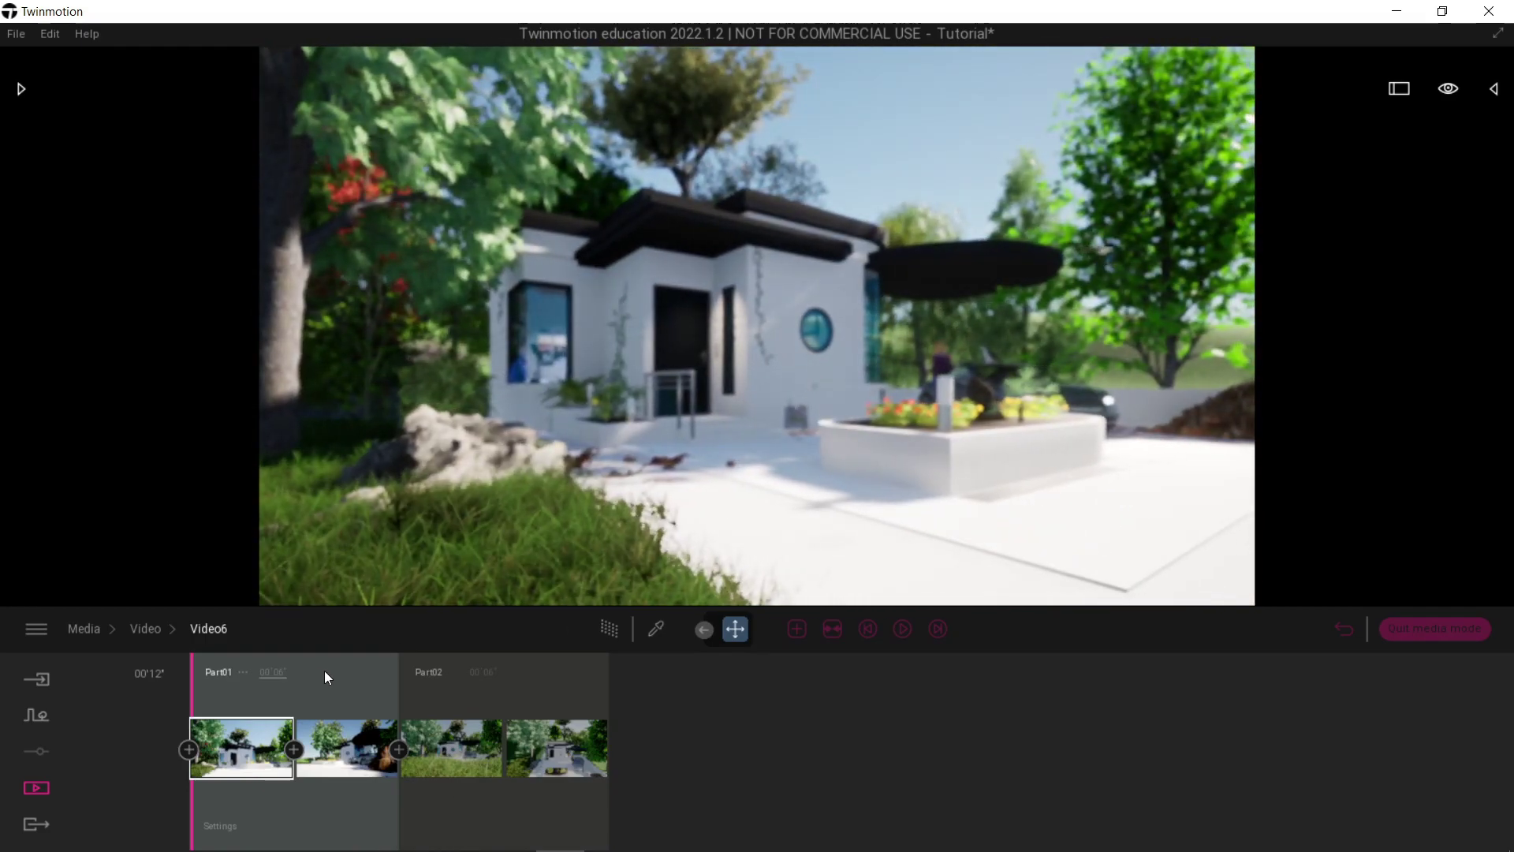
Step: In Part02's Weather settings, drag the weather marker to bring rain and the season marker to autumn
mouse_move(484, 773)
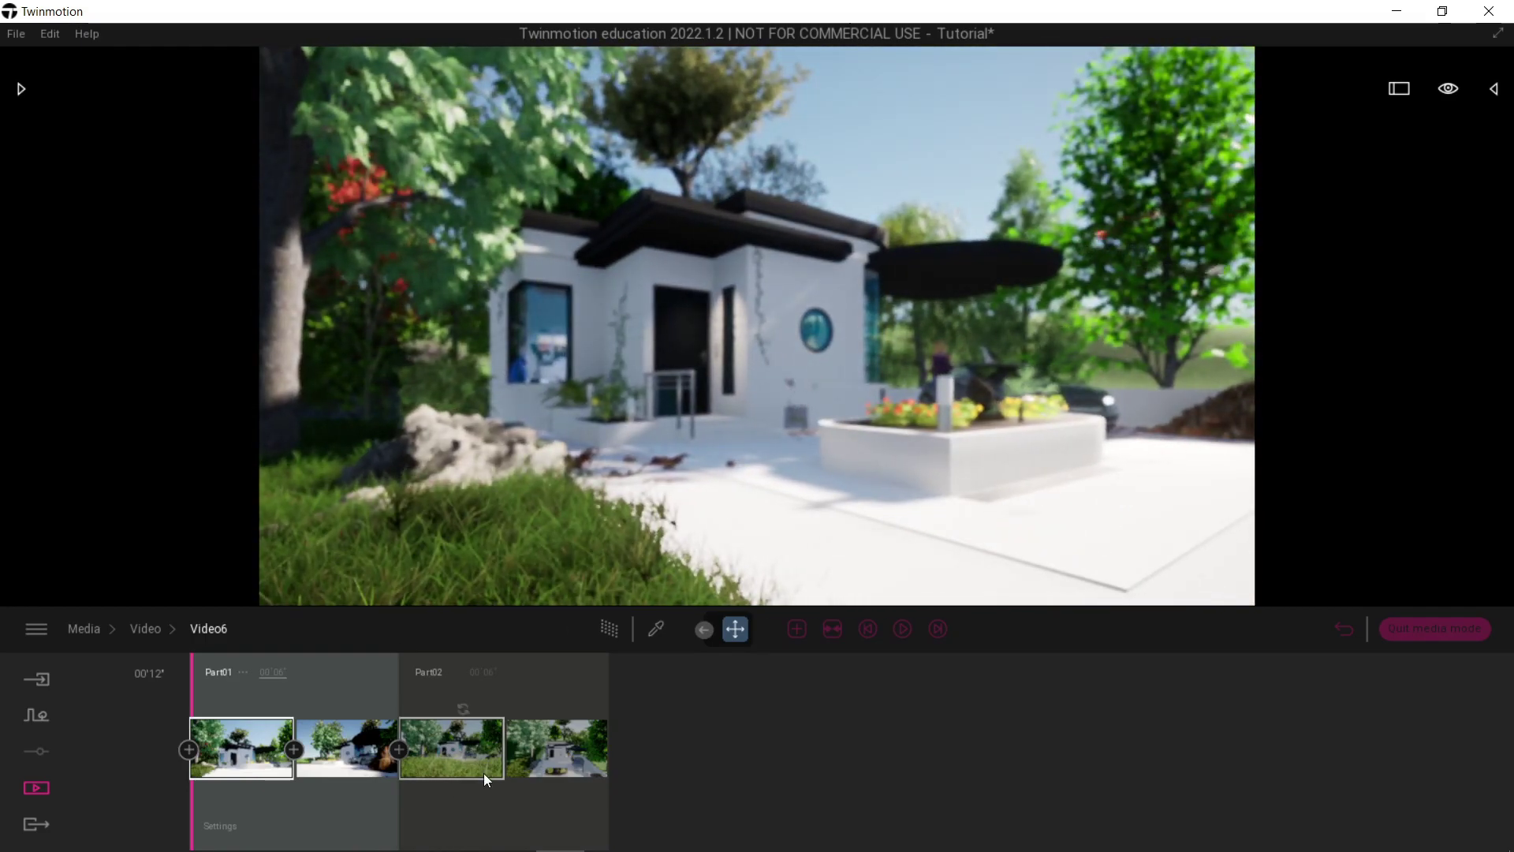
left_click(532, 686)
left_click(434, 828)
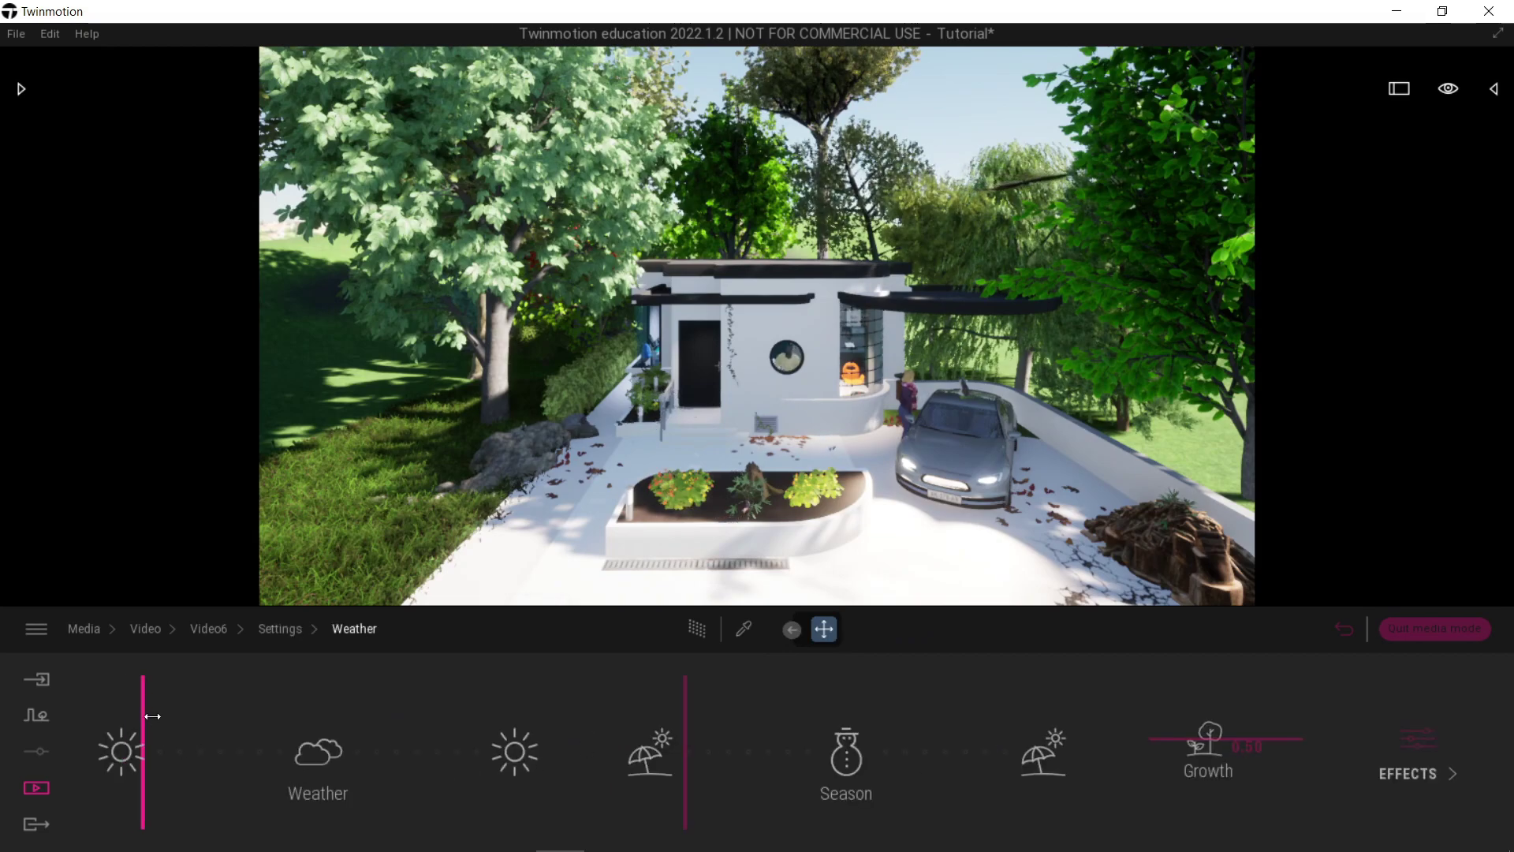
left_click_drag(266, 737, 281, 736)
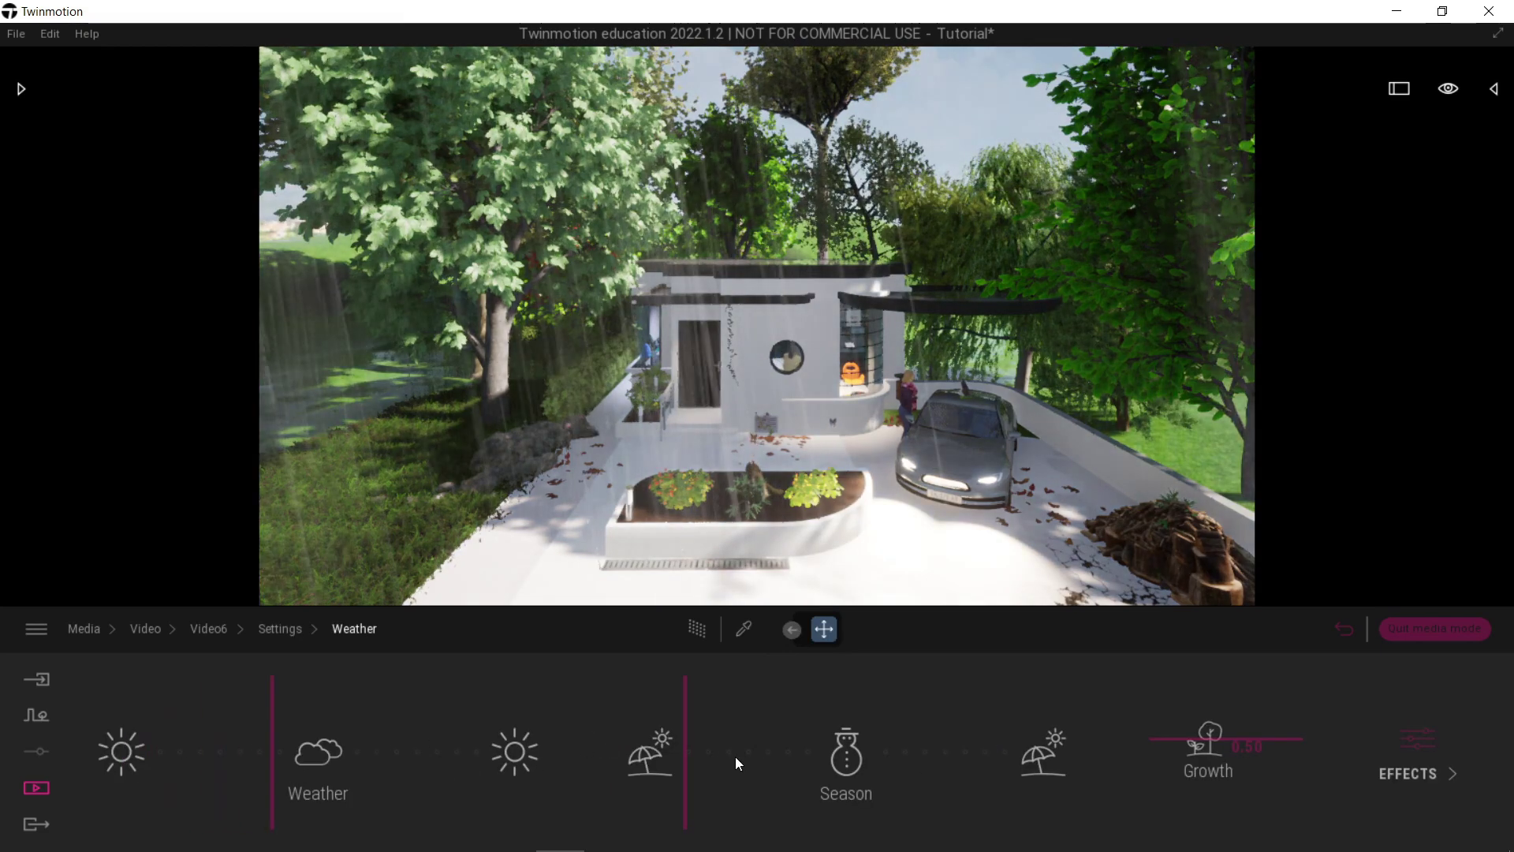
mouse_move(779, 736)
left_mouse_down()
mouse_move(829, 737)
mouse_move(737, 720)
mouse_move(777, 725)
left_mouse_up()
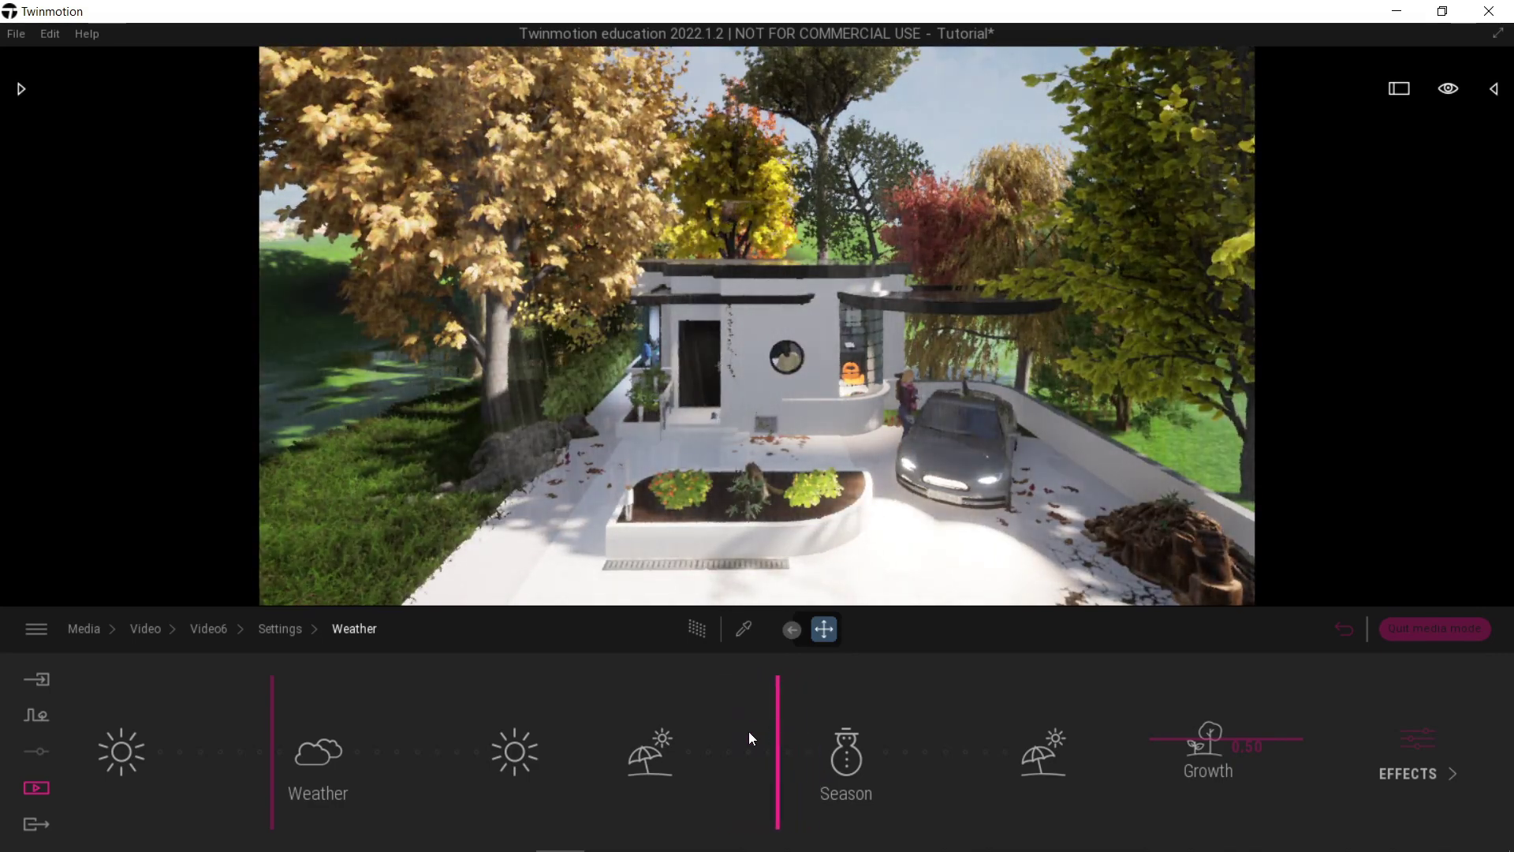
left_click_drag(288, 699, 290, 699)
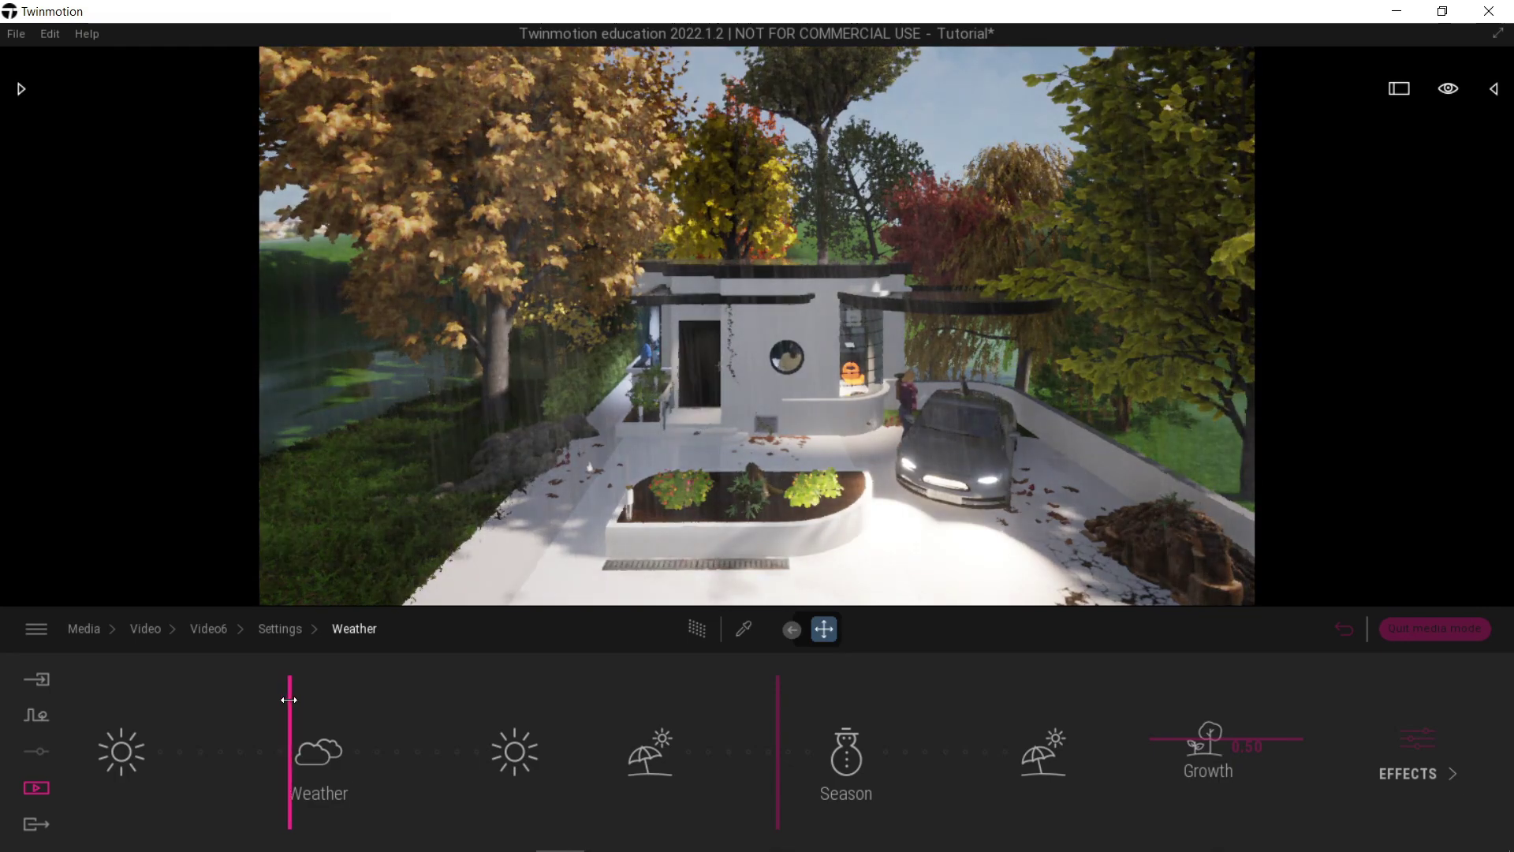
left_click(276, 632)
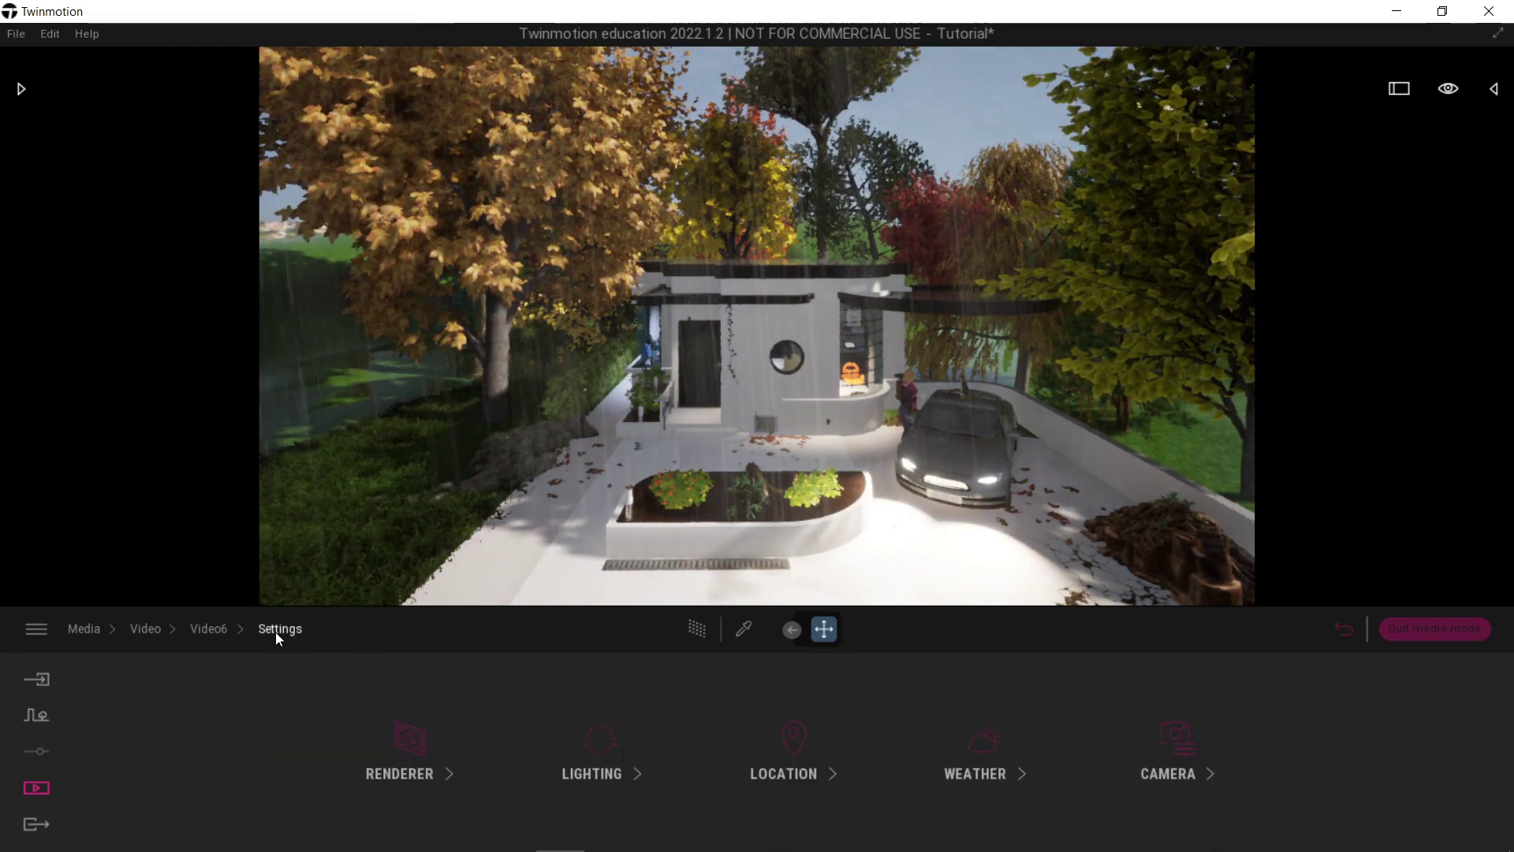
Step: Set Part02's time of day to 19:46 in Location settings
left_click(824, 745)
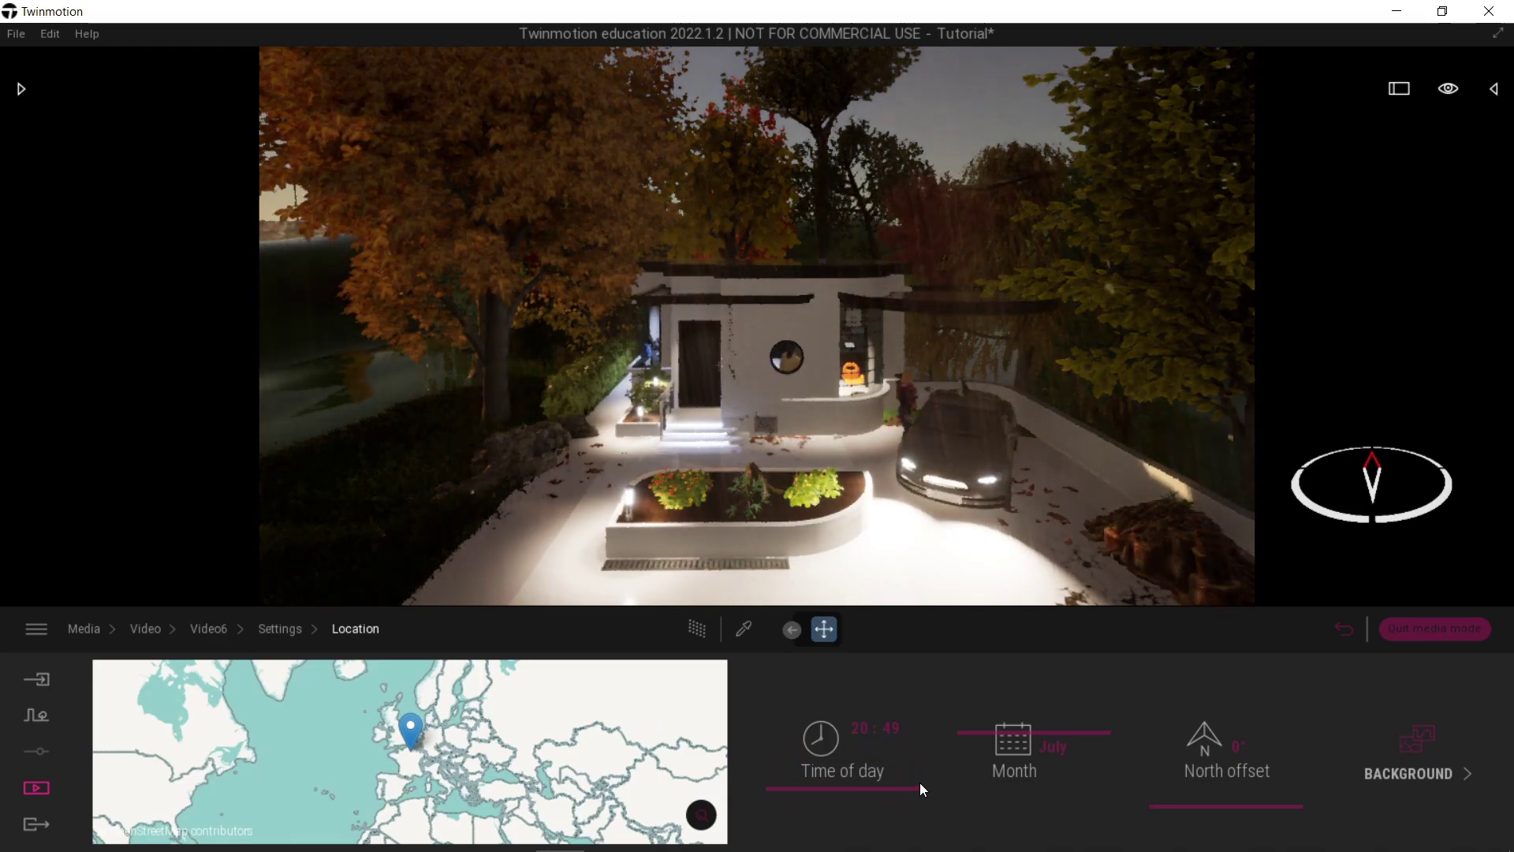
left_click_drag(906, 786, 909, 781)
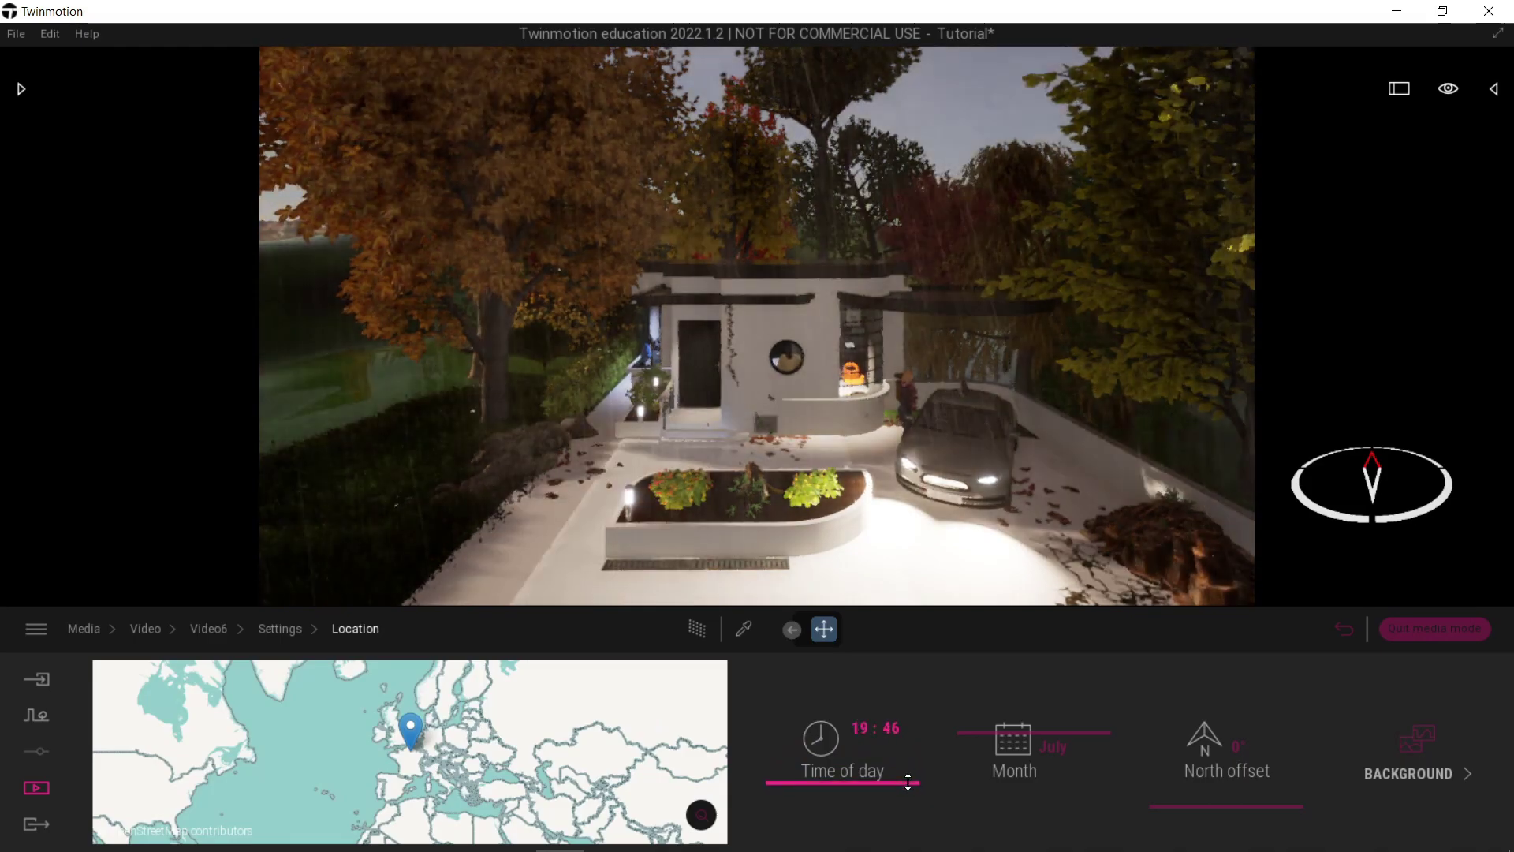
left_click(215, 628)
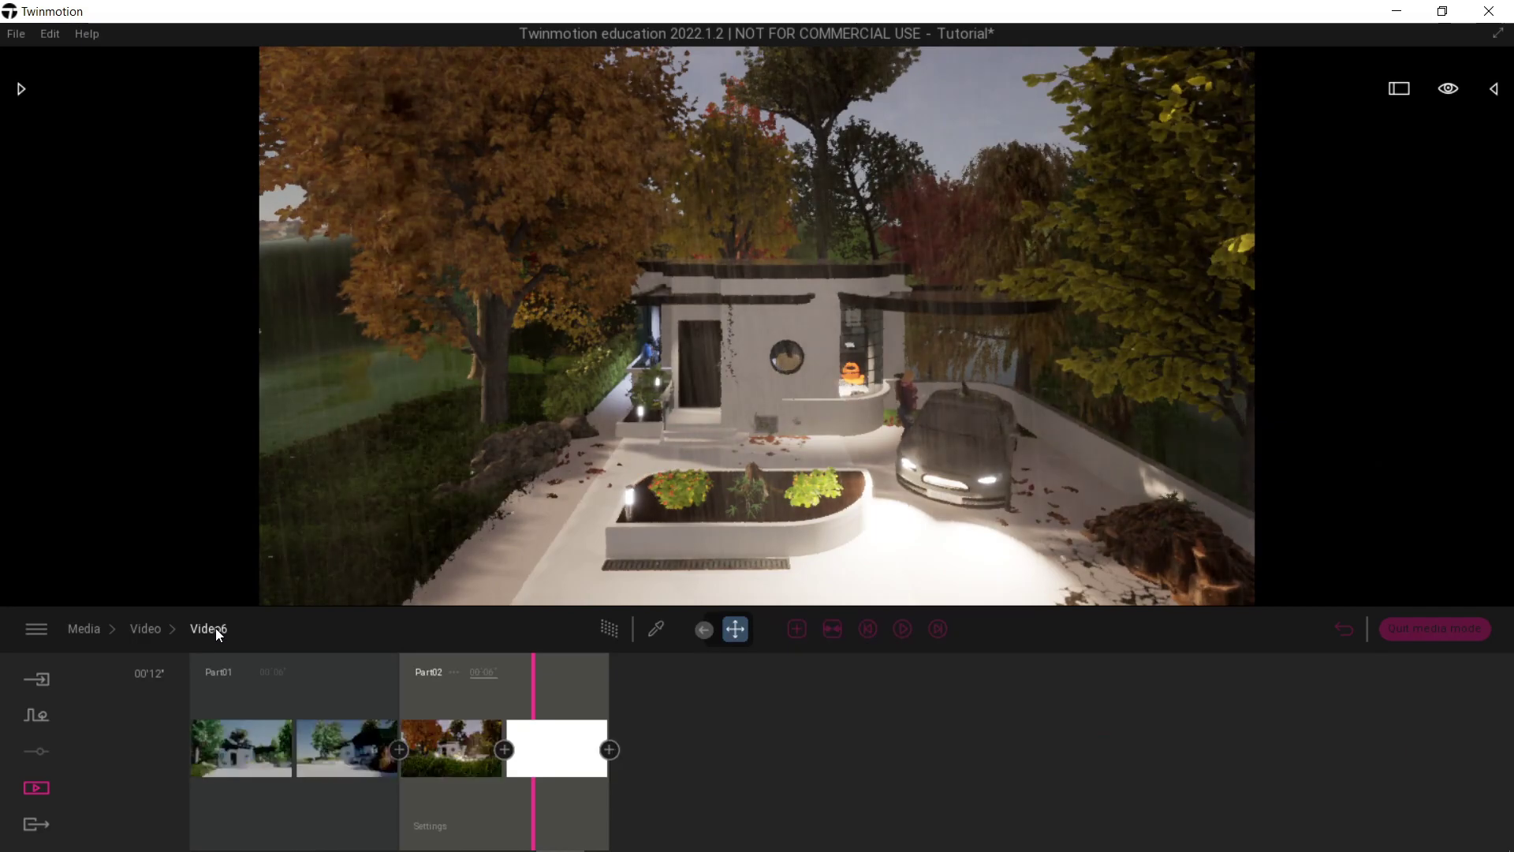
Step: Raise the Renderer shadow distance to 1723m, compare GI off and on, leaving it on
left_click(442, 825)
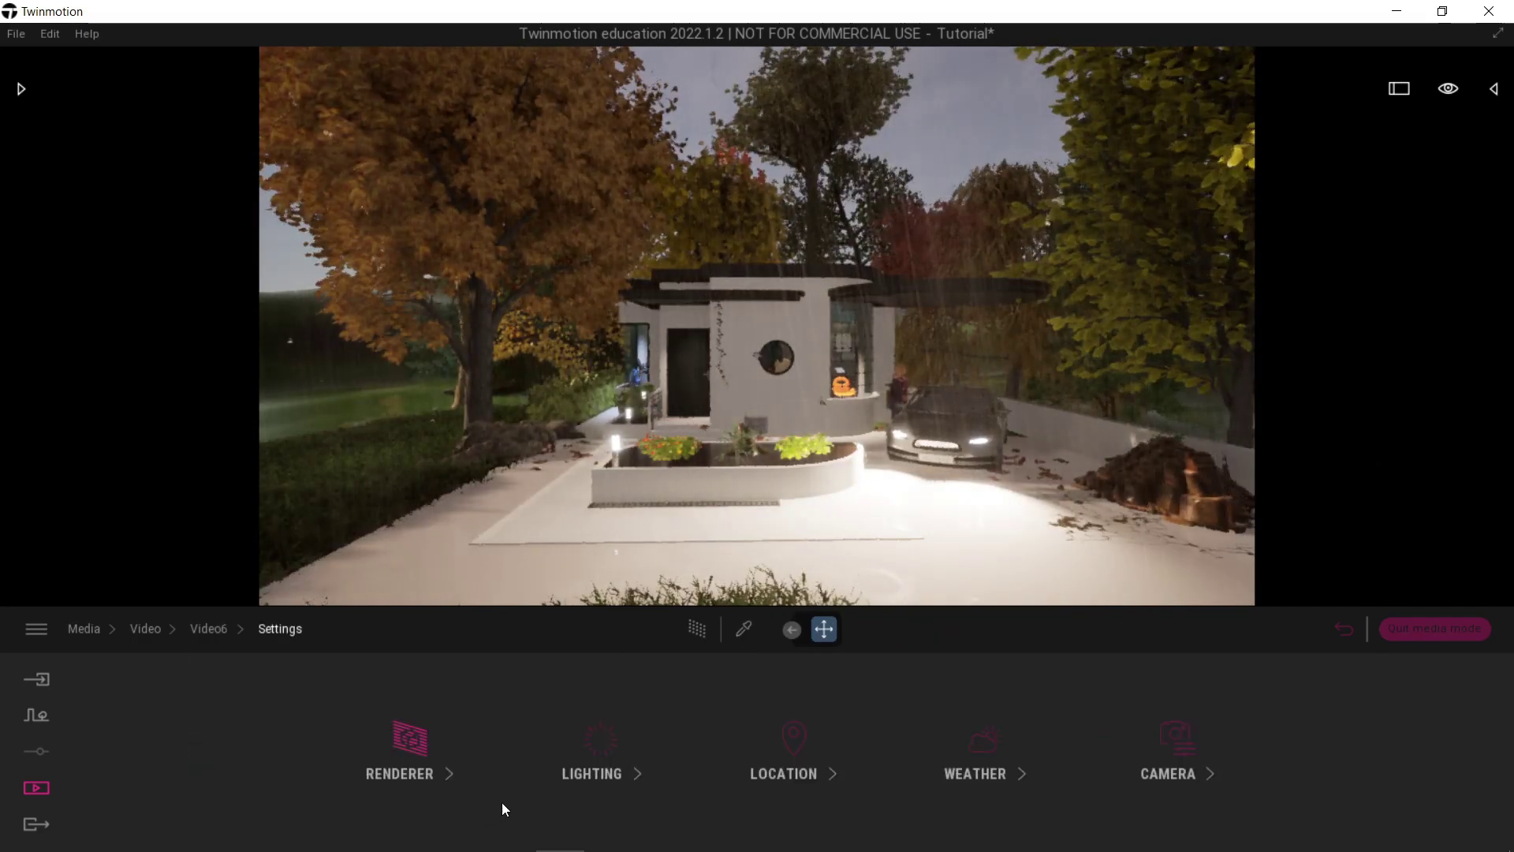
left_click_drag(1014, 783, 1024, 757)
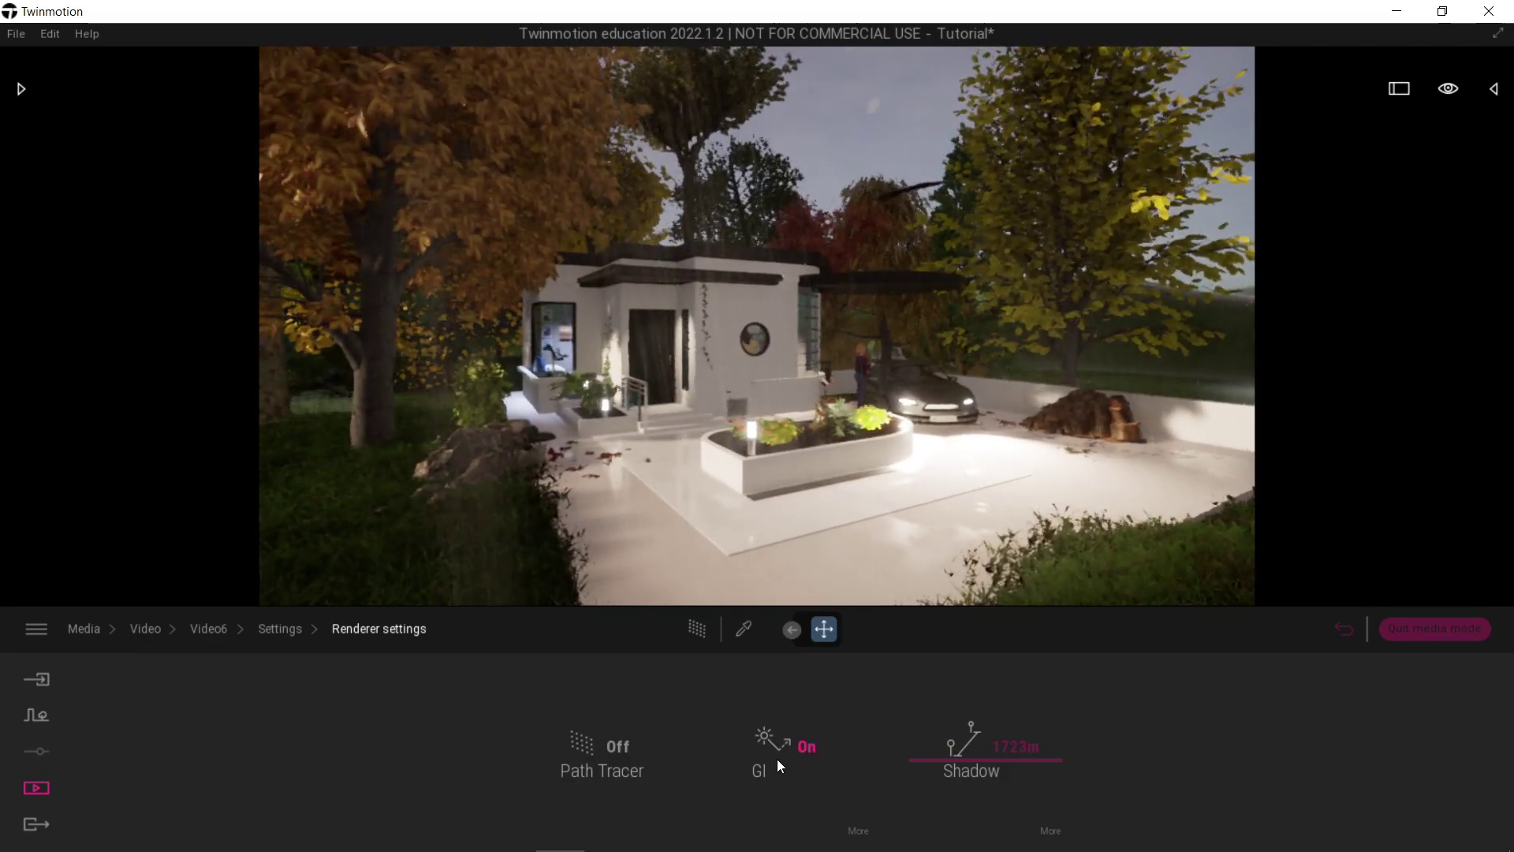
left_click(777, 759)
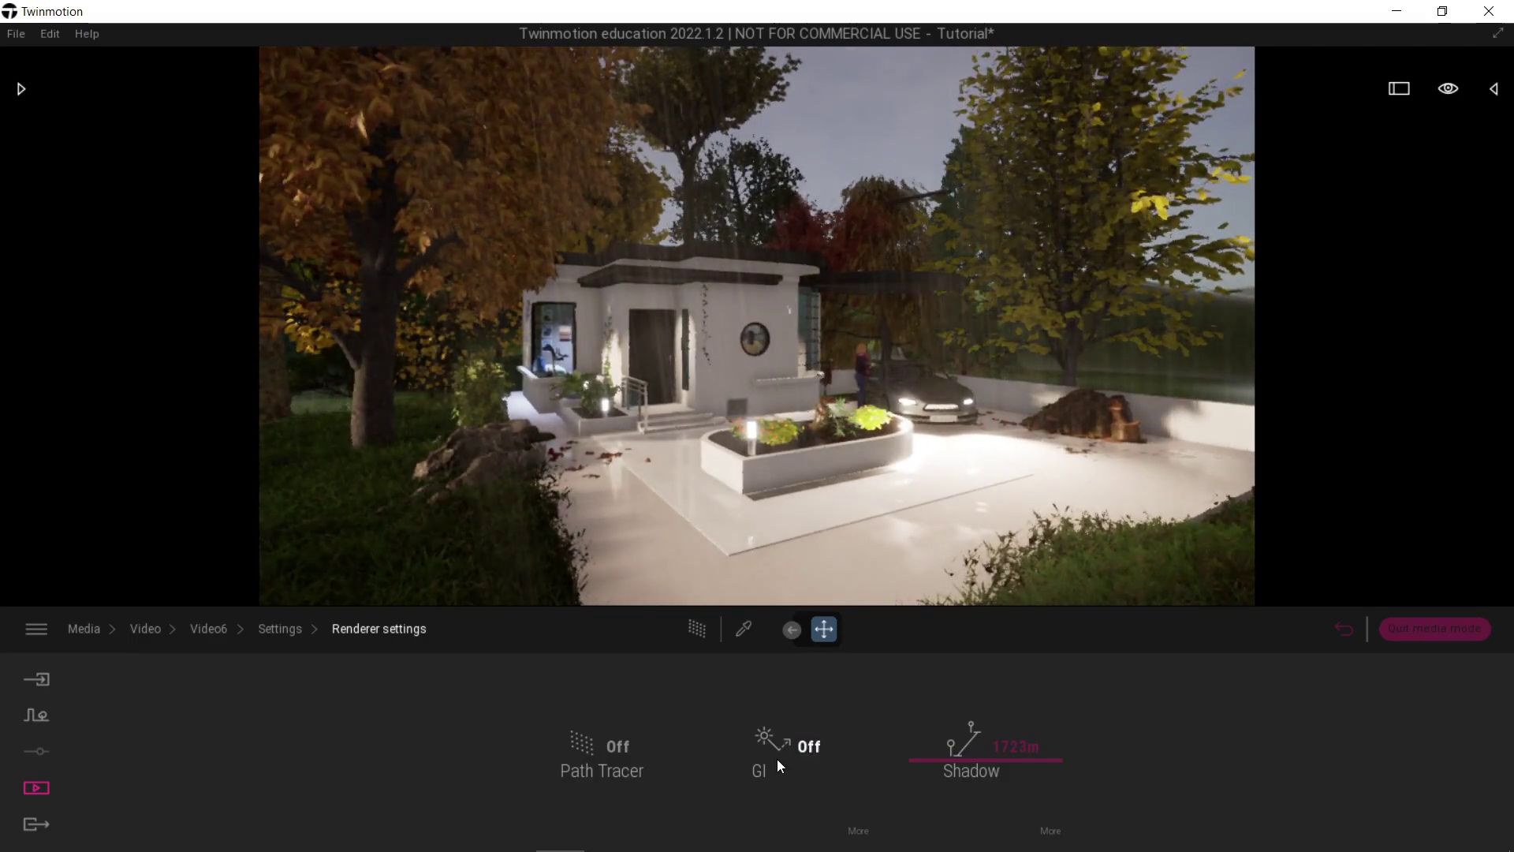
left_click(778, 759)
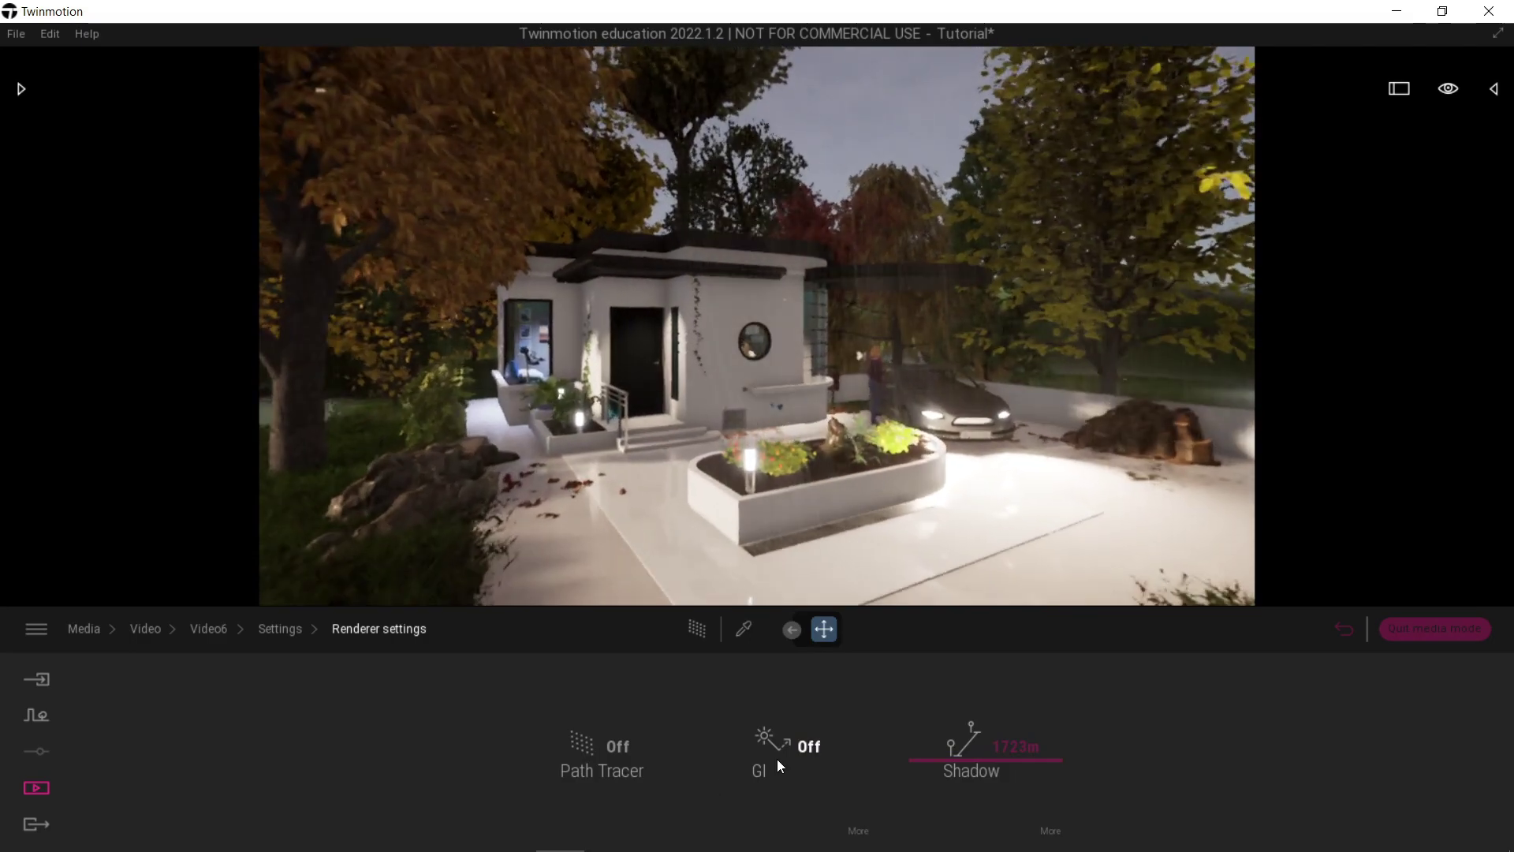
left_click(777, 759)
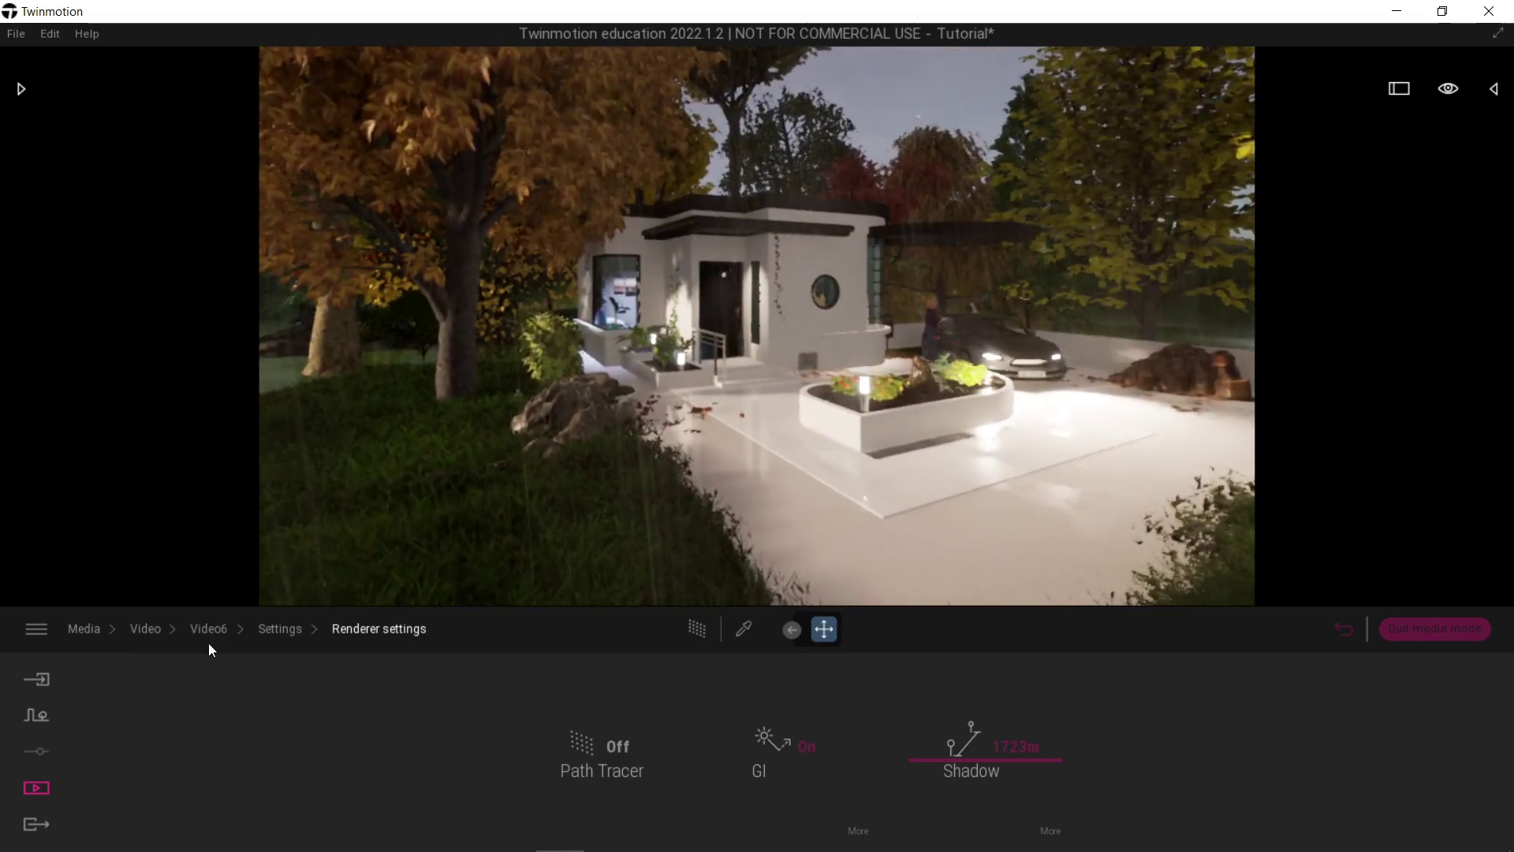
left_click(204, 631)
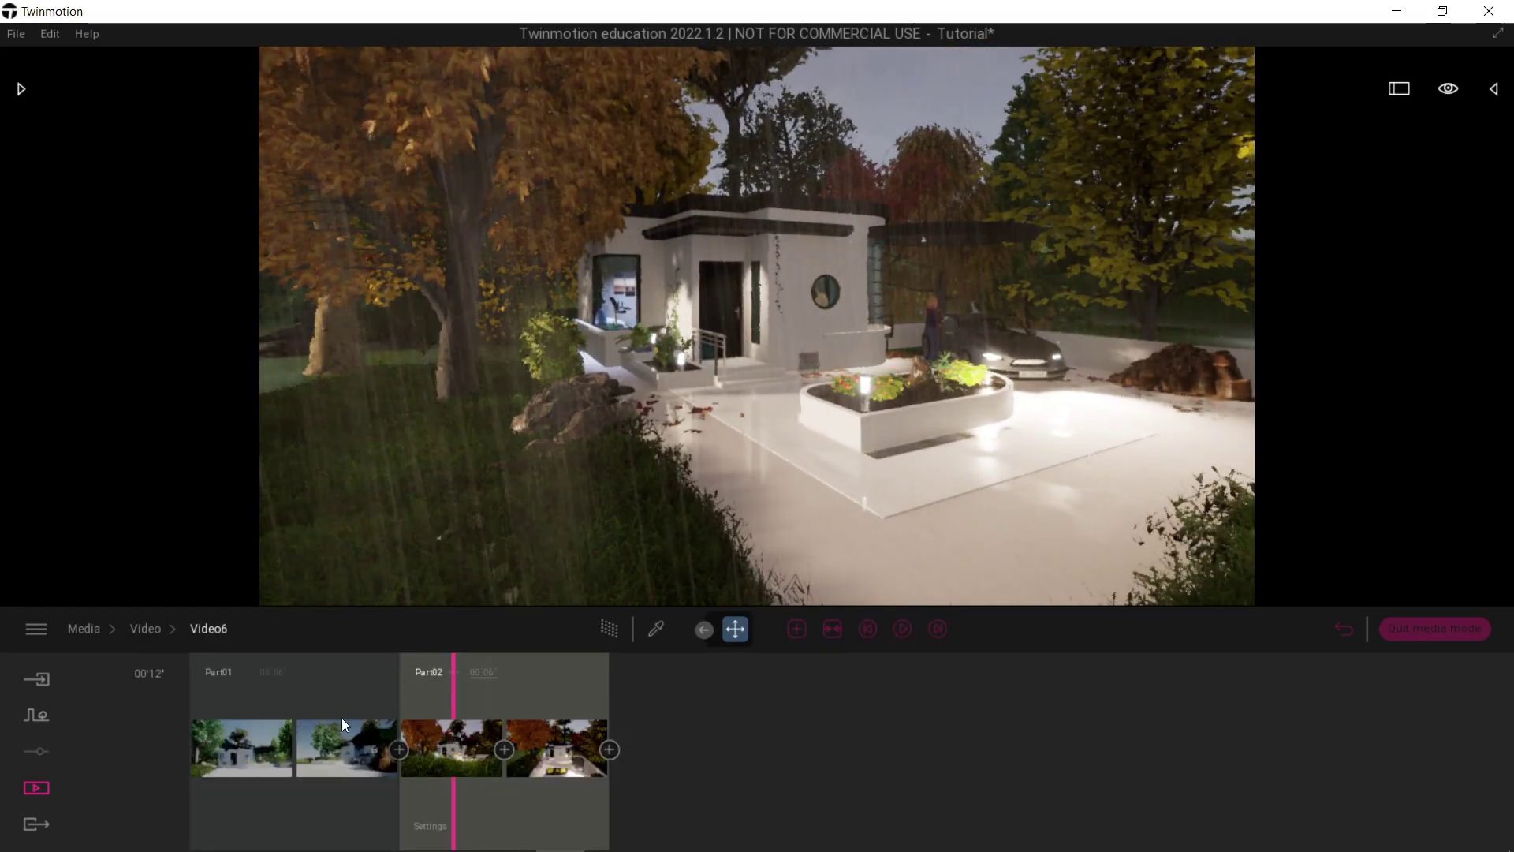
Step: Play the two-part video from the start of Part01, then go to Export
left_click(902, 630)
left_click(901, 632)
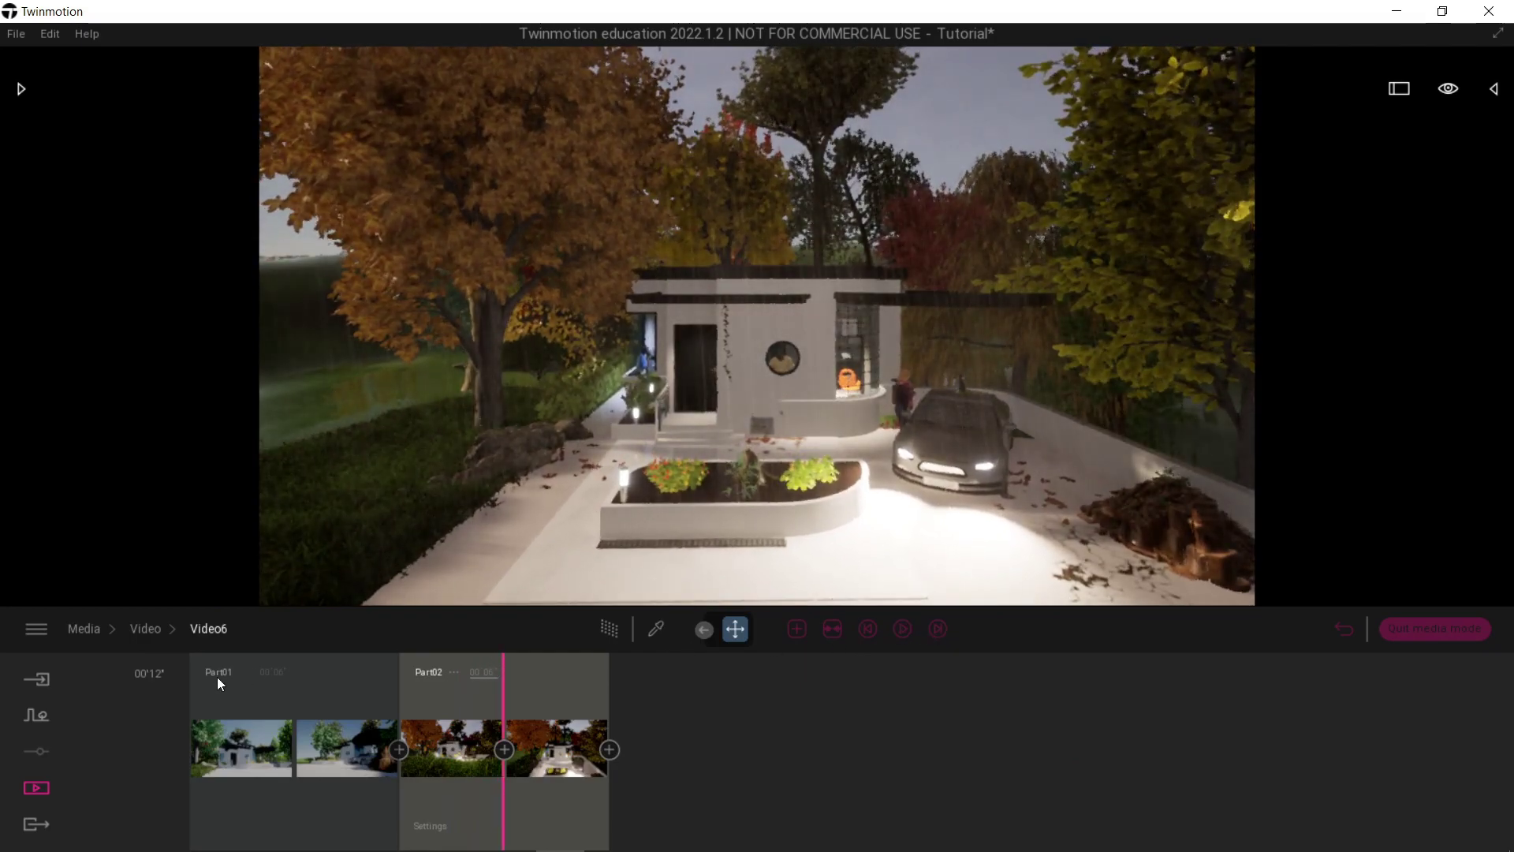
left_click(216, 675)
left_click(192, 687)
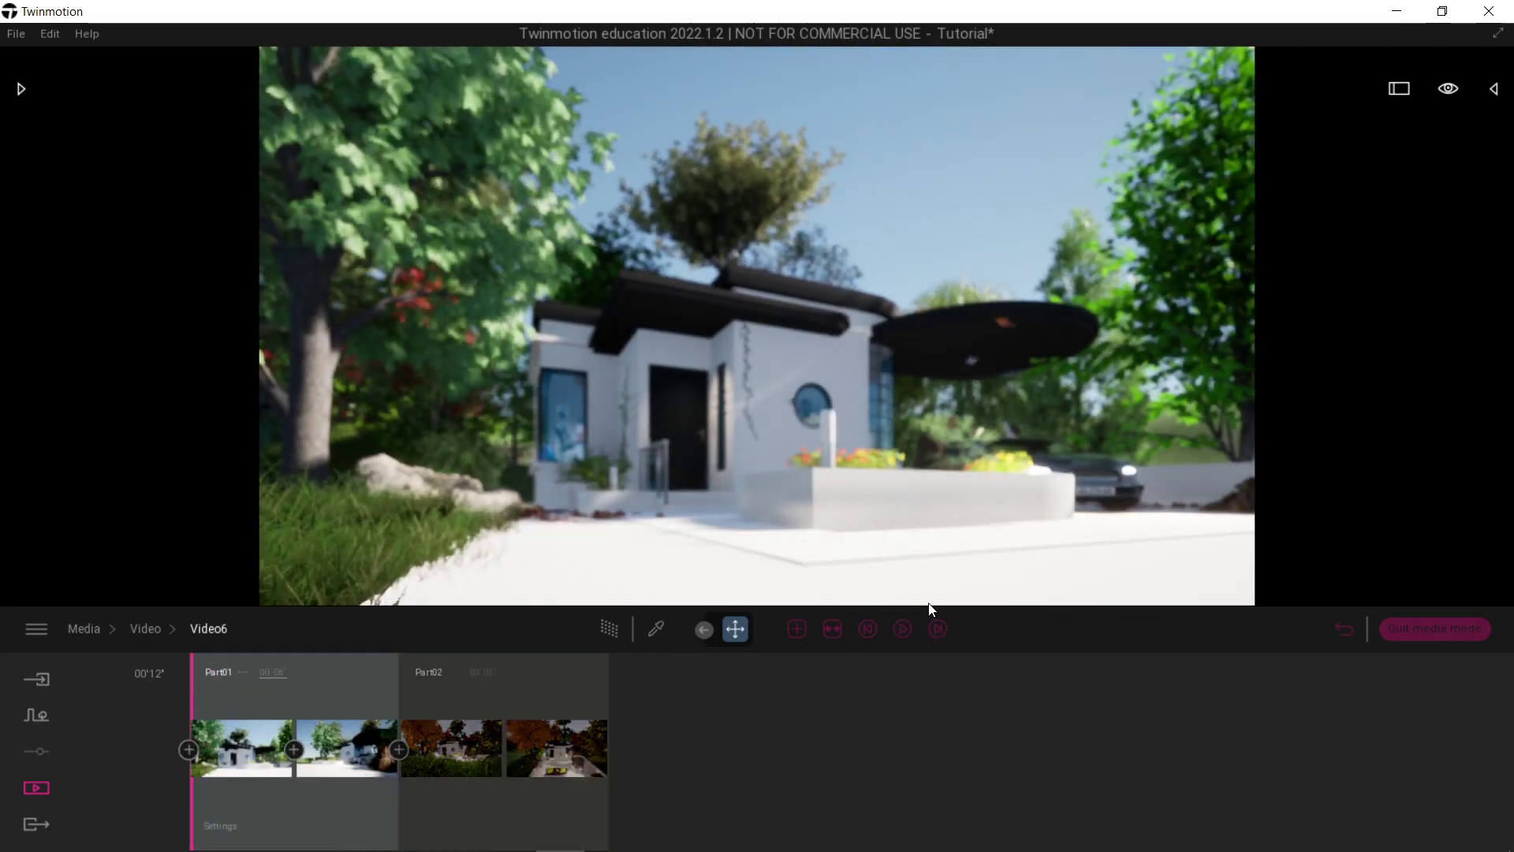
left_click(903, 634)
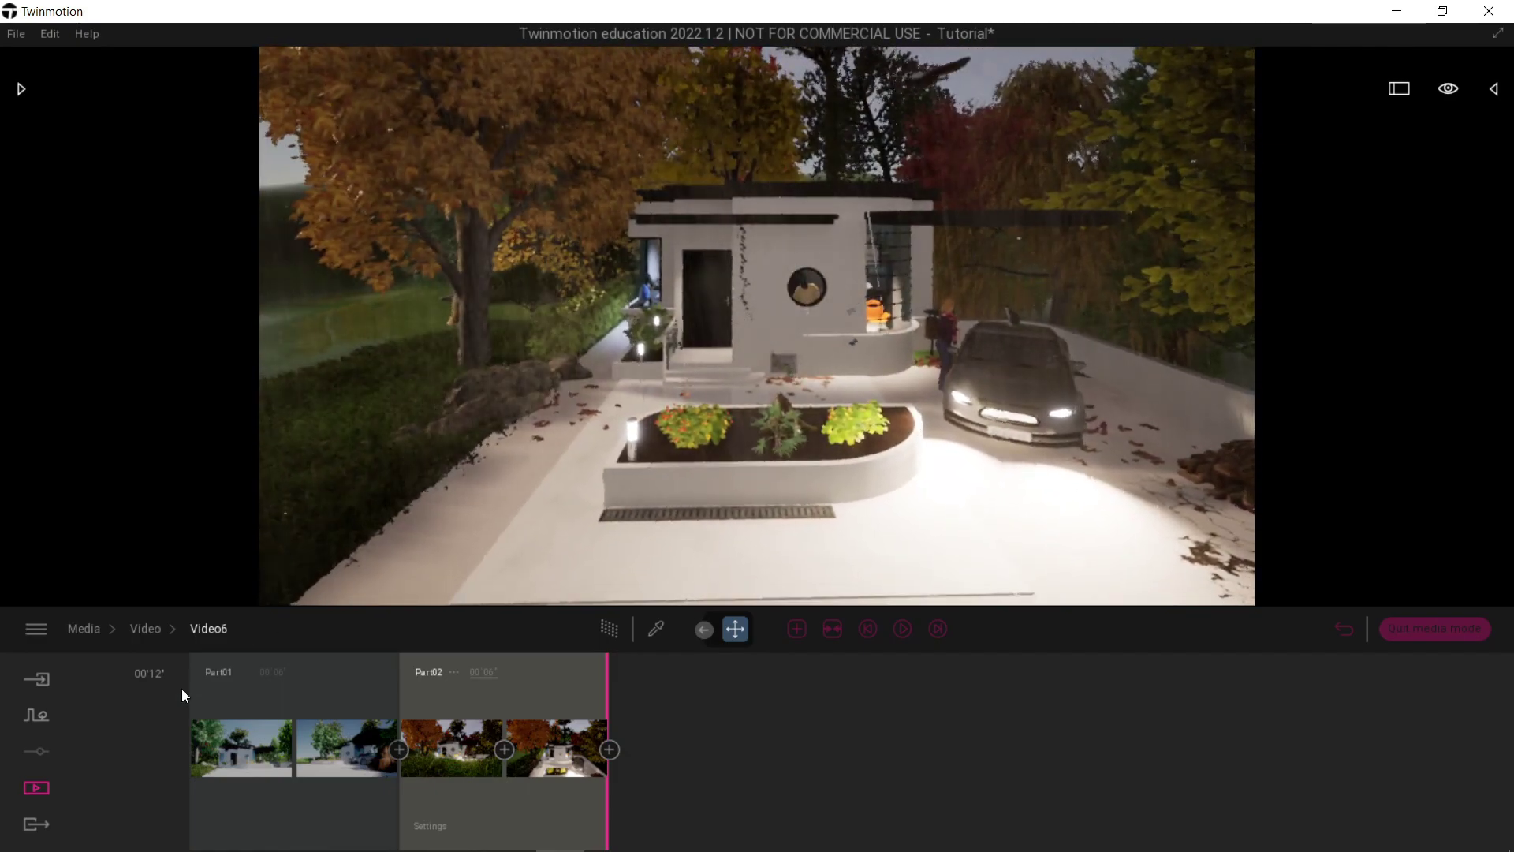
left_click(48, 823)
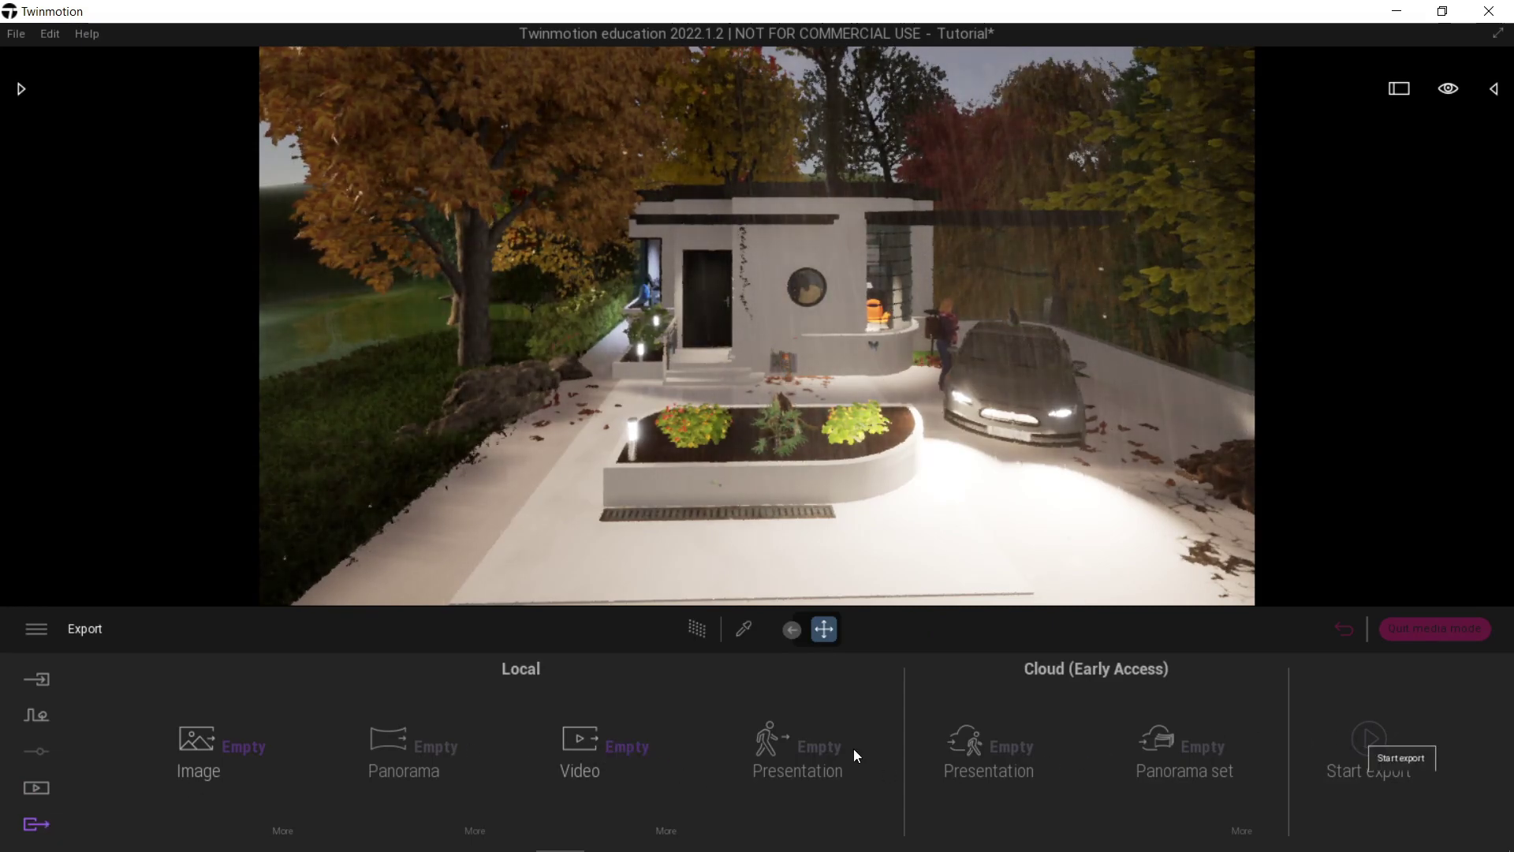
Step: Select Video6 for video export and export it to the Desktop's New folder
left_click(619, 749)
left_click(22, 278)
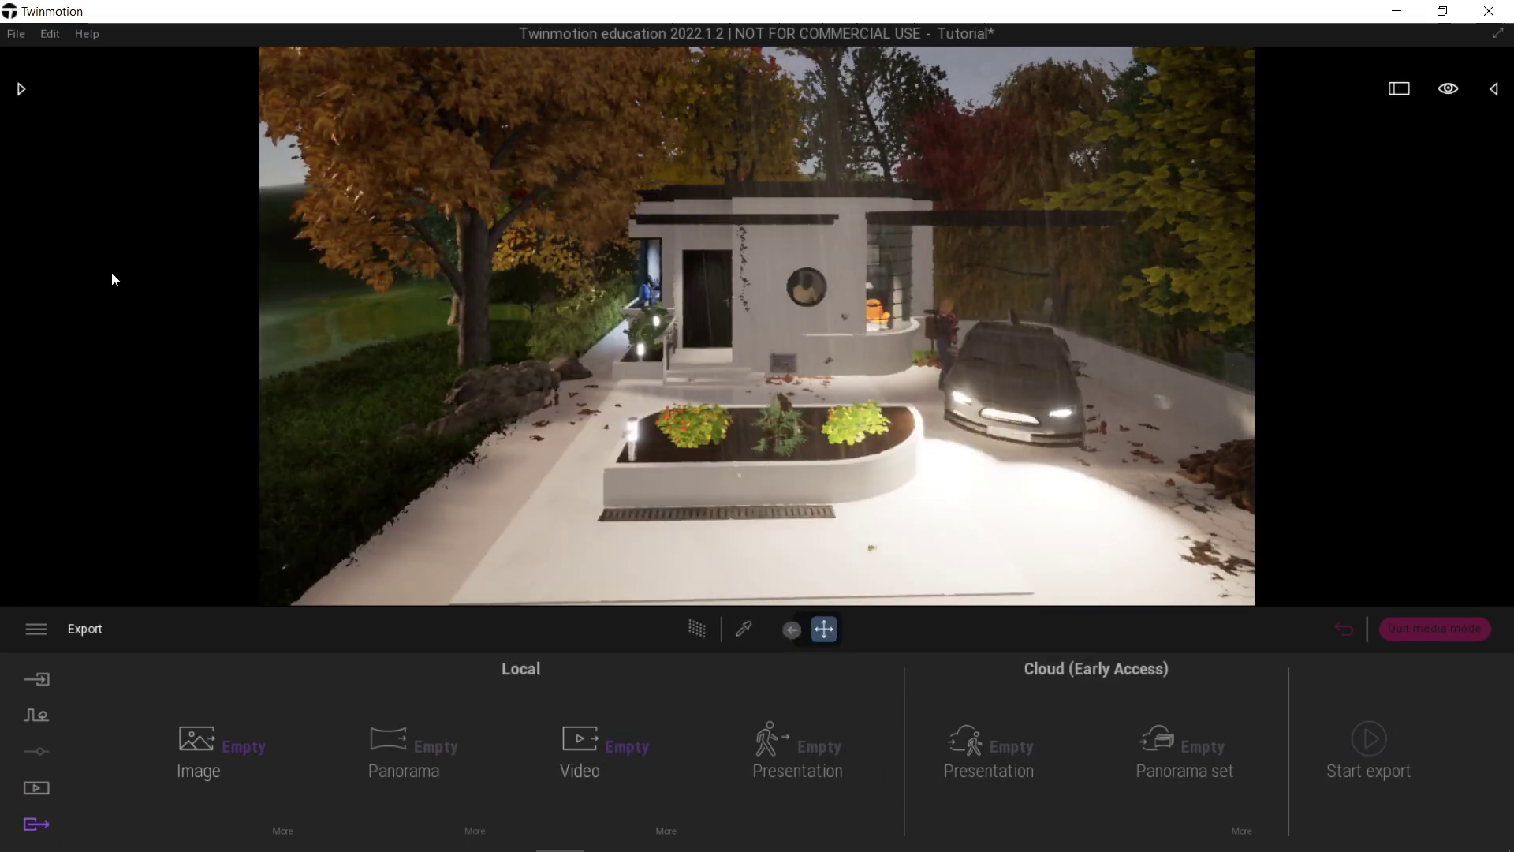
left_click(590, 776)
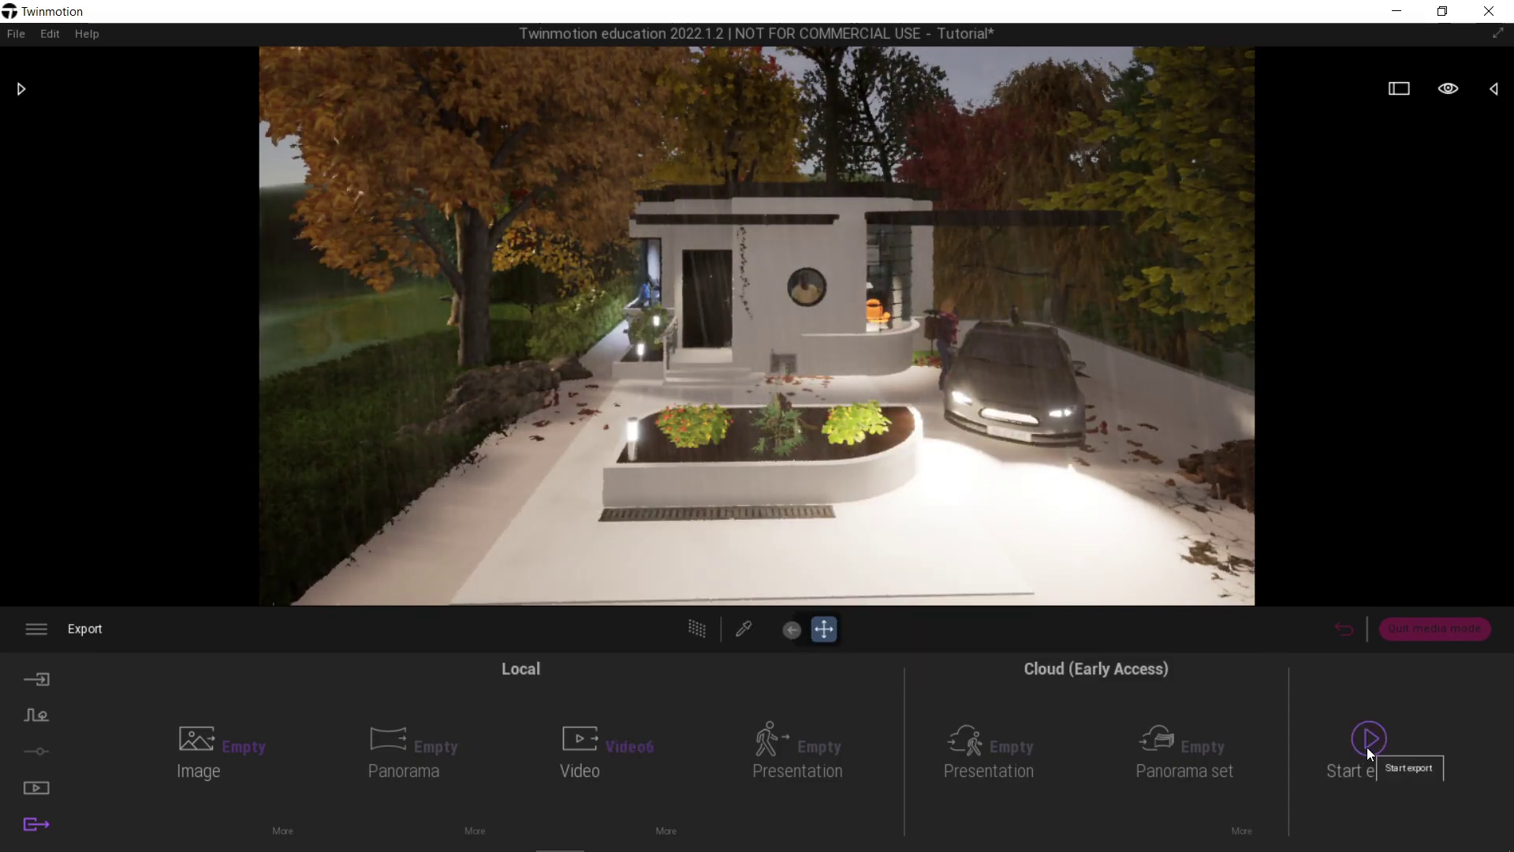
left_click(1368, 742)
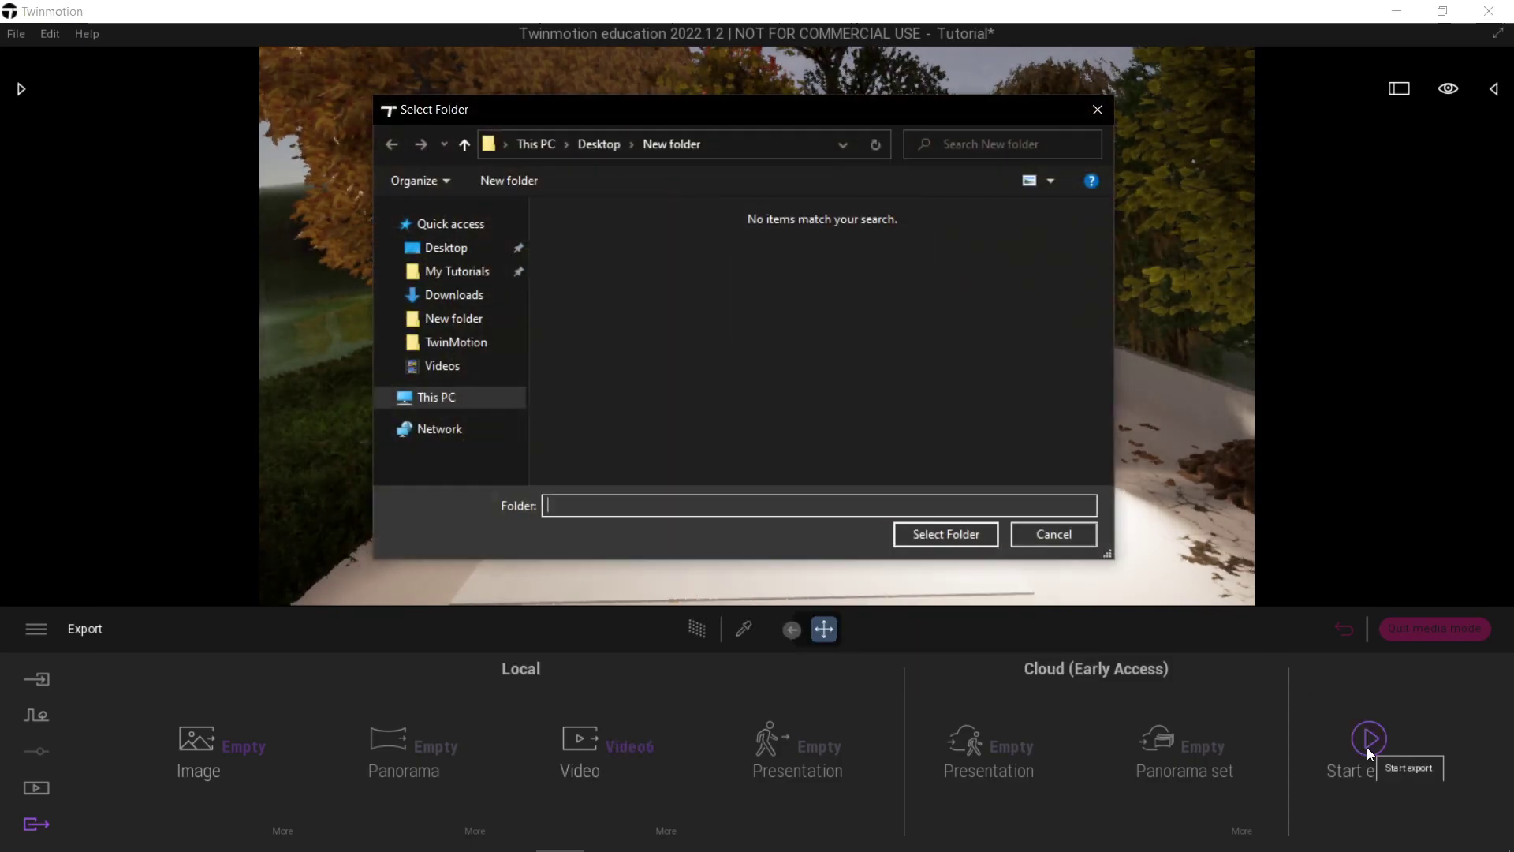
left_click(948, 539)
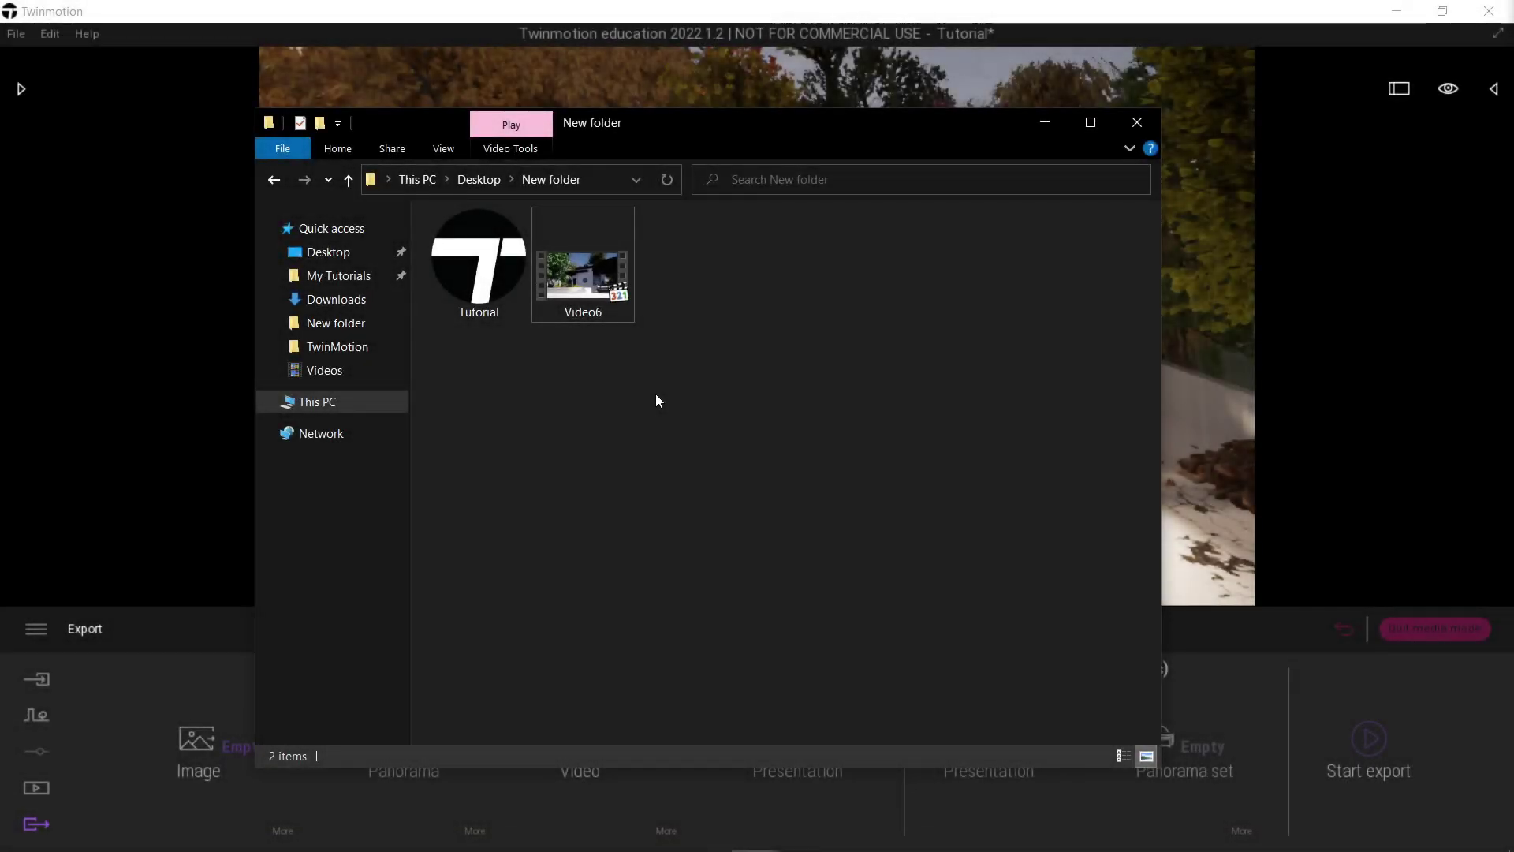
Step: Open the exported Video6 file in Media Player Classic and replay it from the start
left_click(604, 304)
double_click(603, 305)
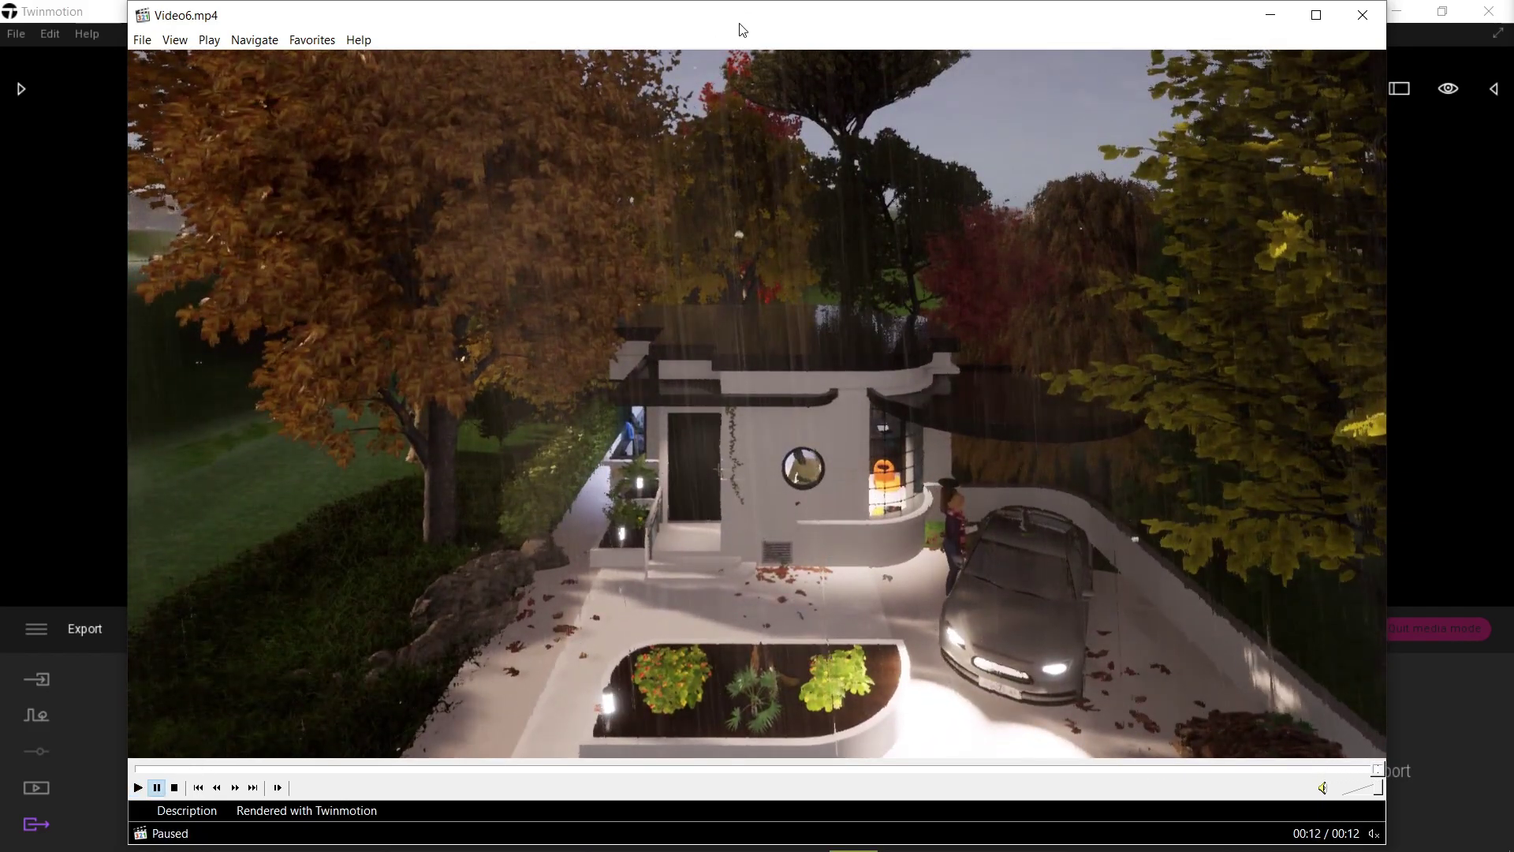
key("space")
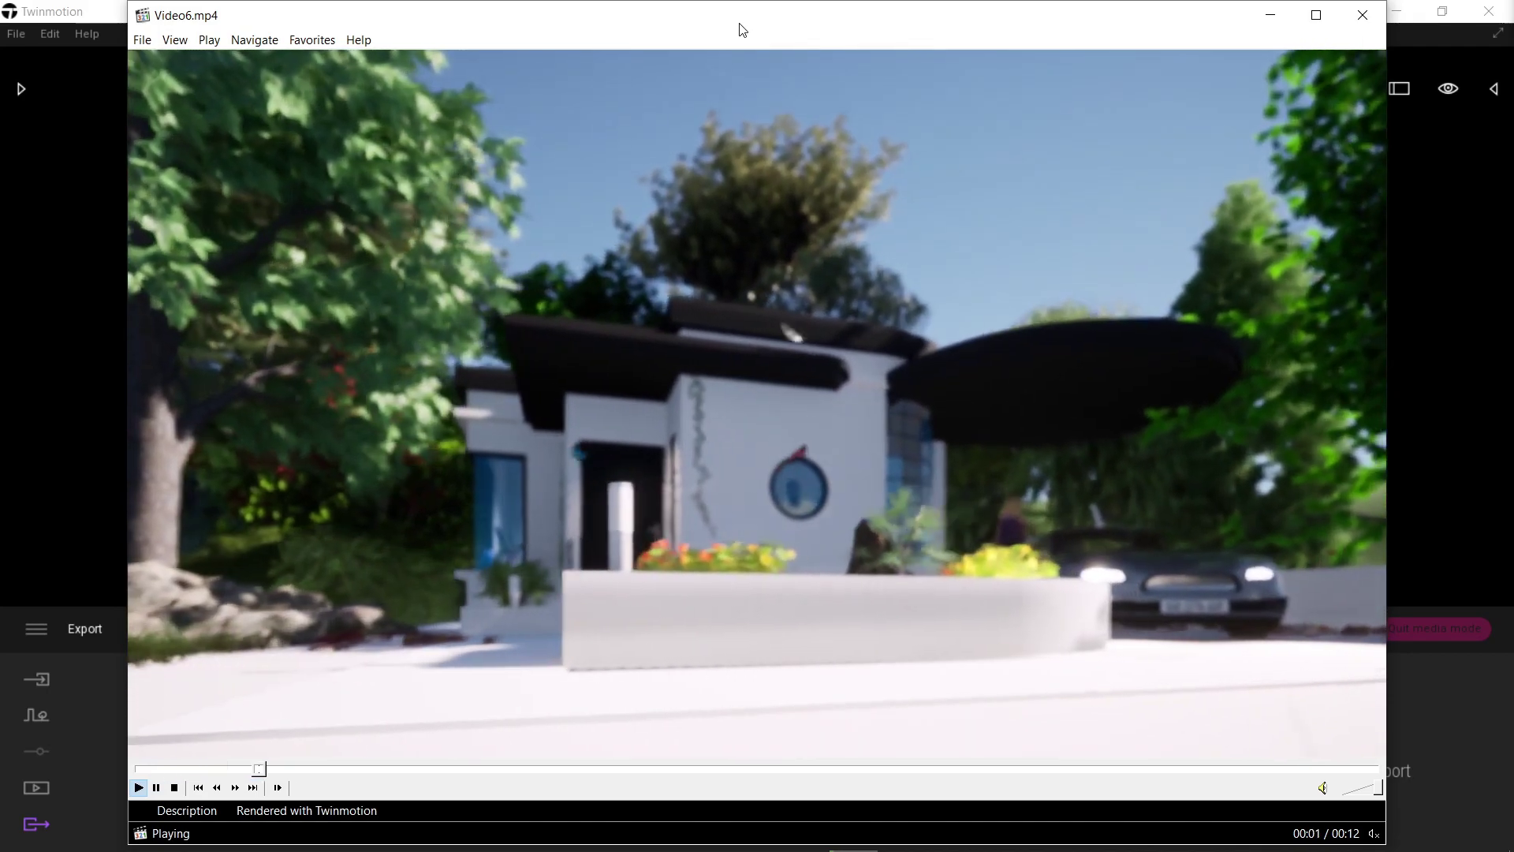